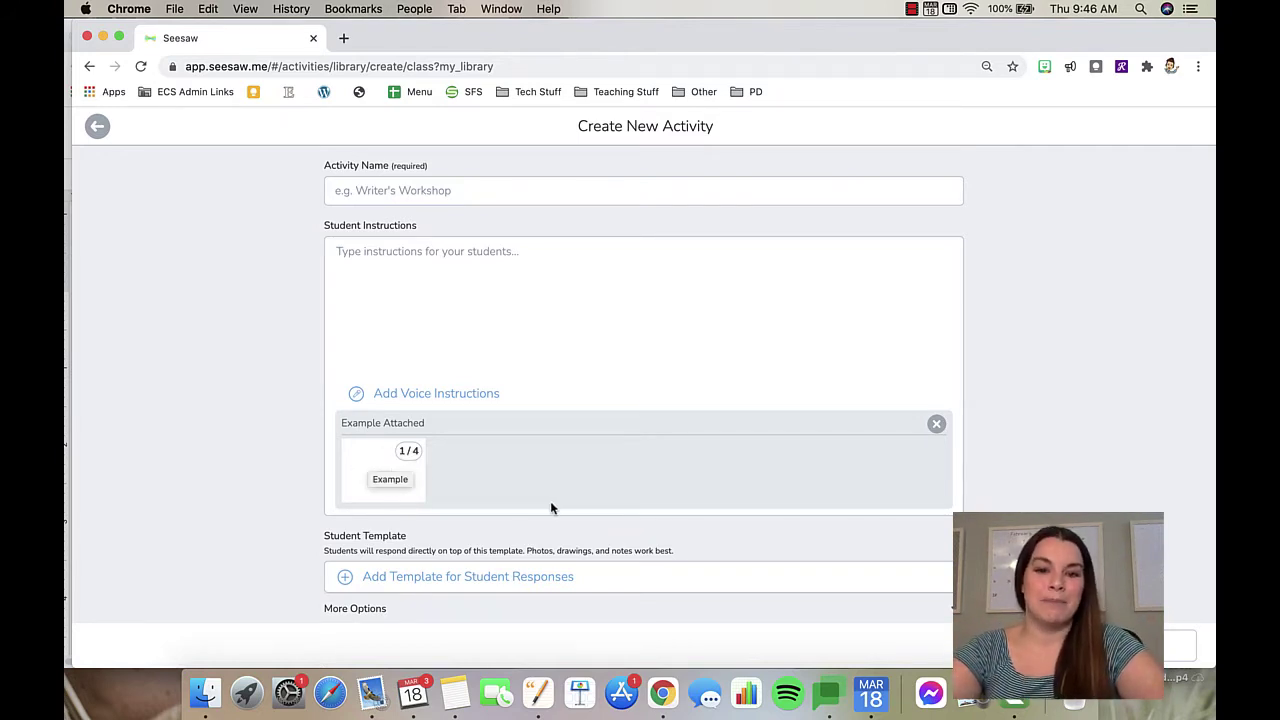
- Open the attached example for editing and give its first page the grid background
{"action": "left_click", "coordinate": [371, 487]}
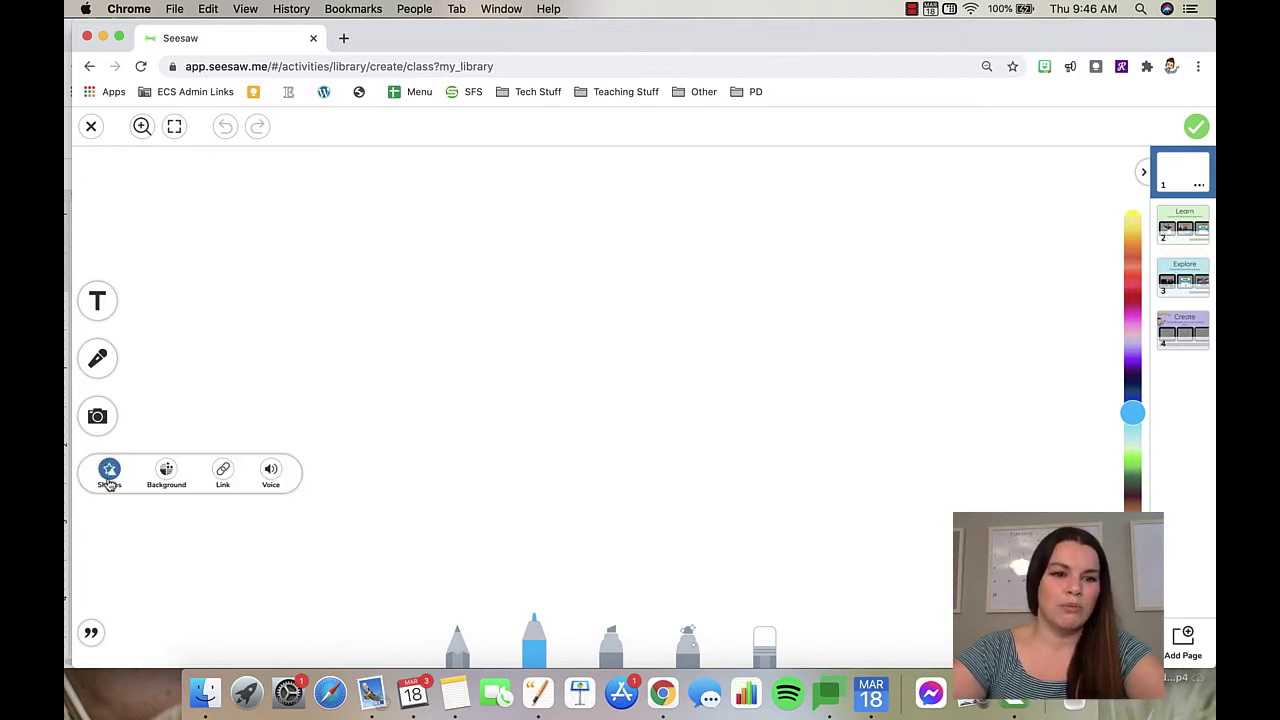
{"action": "left_click", "coordinate": [166, 471]}
{"action": "scroll", "coordinate": [631, 566], "scroll_direction": "down", "scroll_amount": 2}
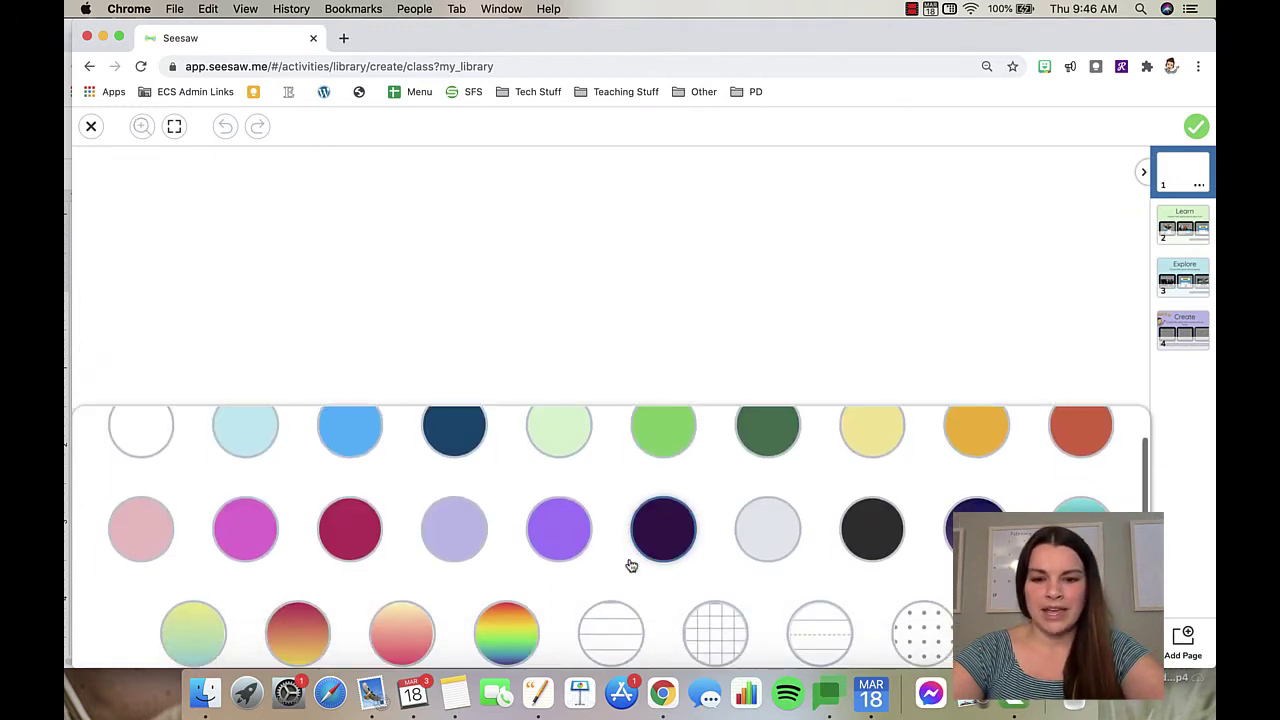
{"action": "left_click", "coordinate": [713, 648]}
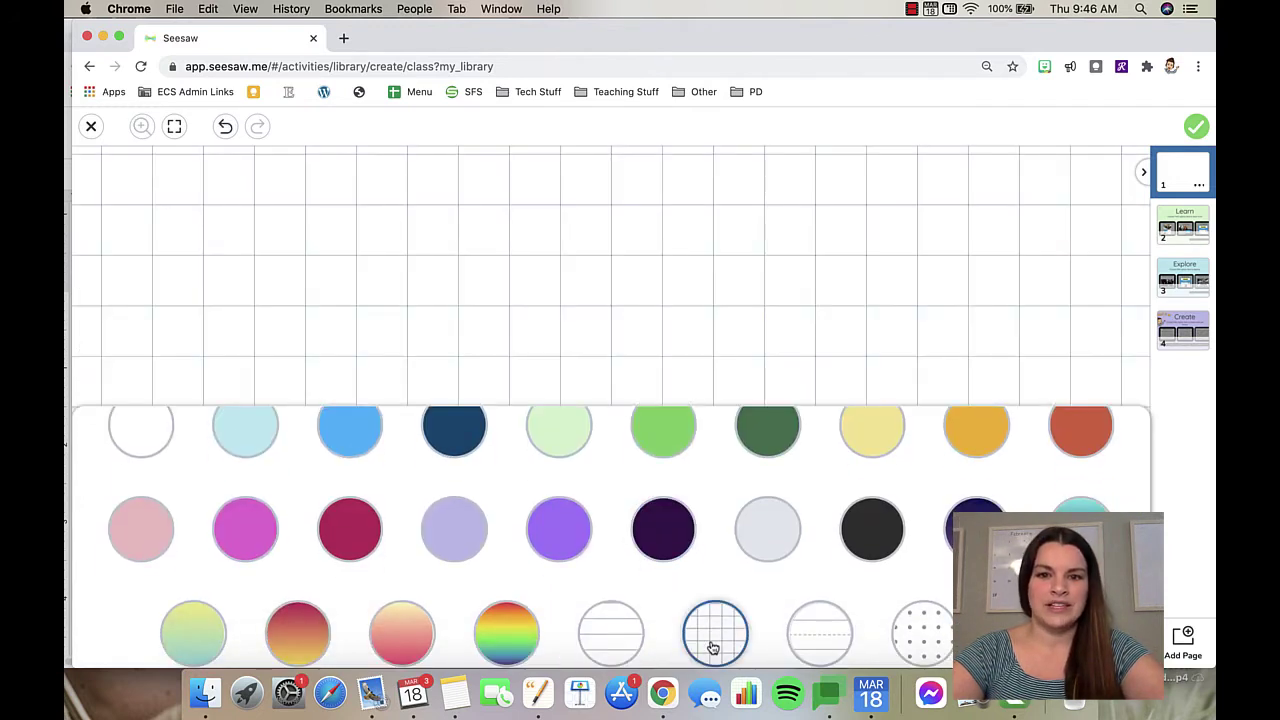
{"action": "left_click", "coordinate": [716, 348]}
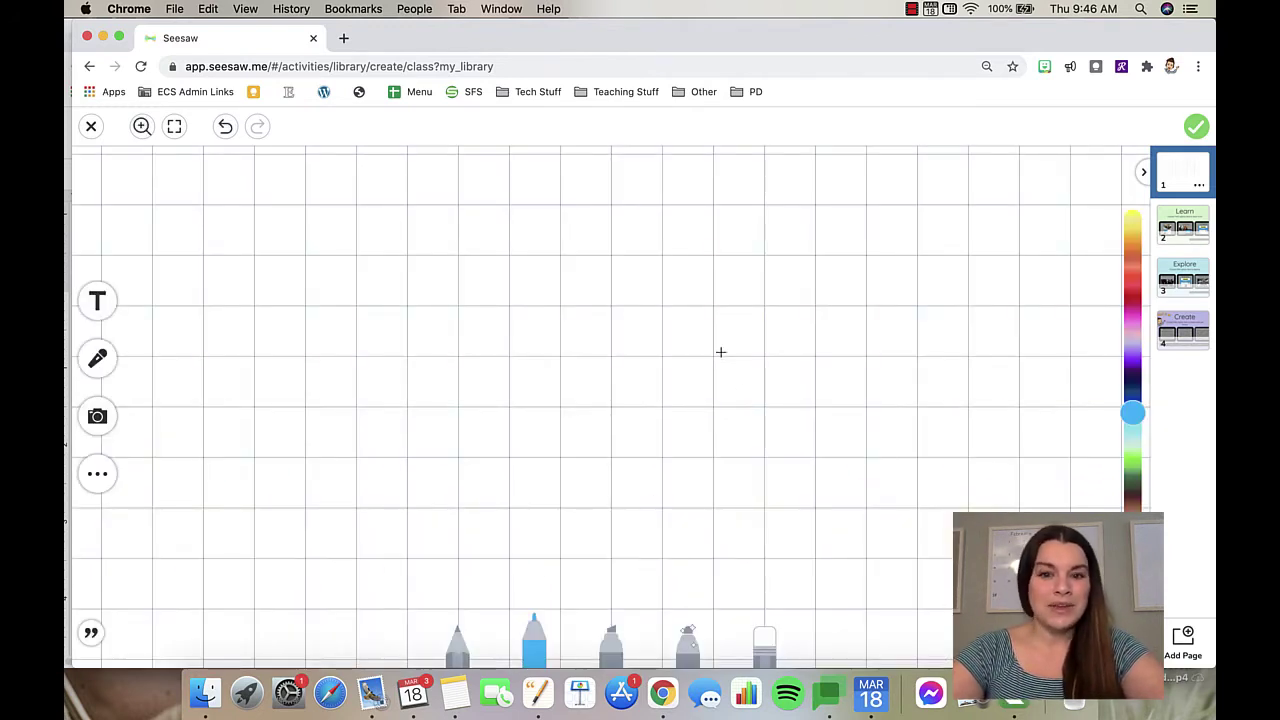
- Insert a straight line shape and stretch it across most of the page width
{"action": "left_click", "coordinate": [97, 478]}
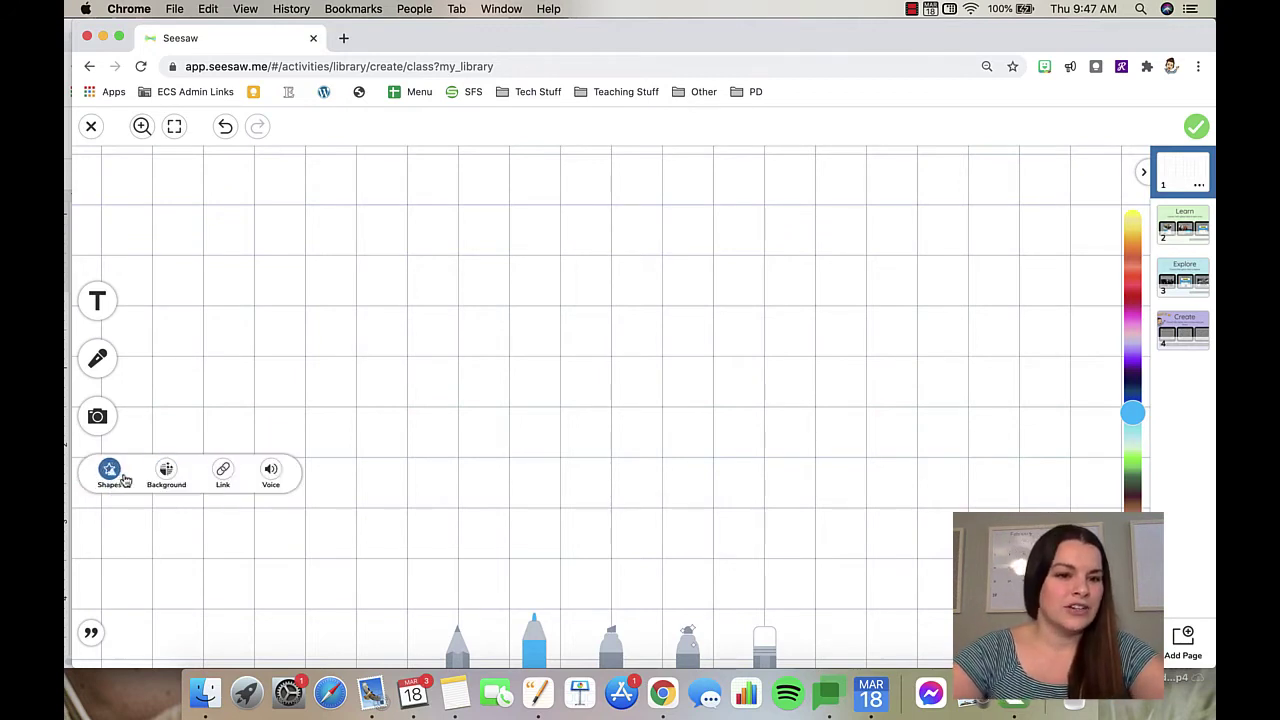
{"action": "left_click", "coordinate": [110, 472]}
{"action": "left_click", "coordinate": [376, 466]}
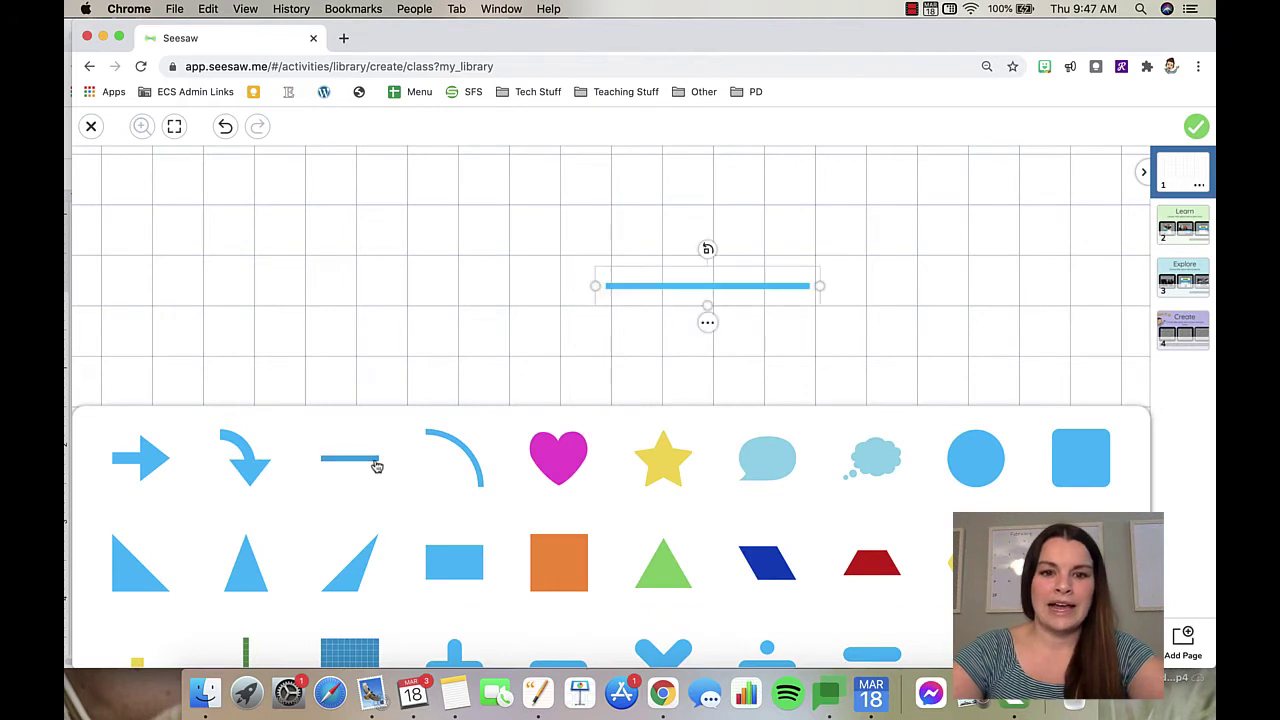
{"action": "left_click", "coordinate": [389, 265]}
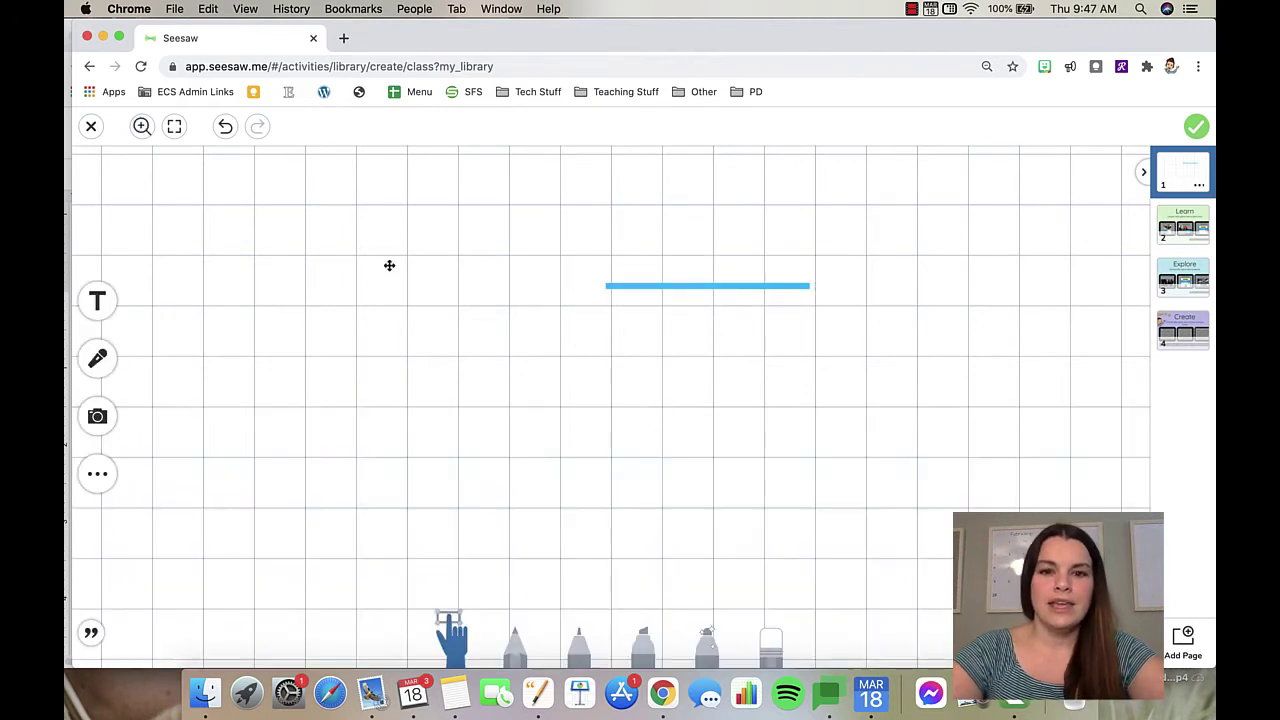
{"action": "left_click_drag", "start_coordinate": [602, 290], "coordinate": [276, 308]}
{"action": "left_click", "coordinate": [276, 308]}
{"action": "left_click_drag", "start_coordinate": [453, 305], "coordinate": [1052, 329]}
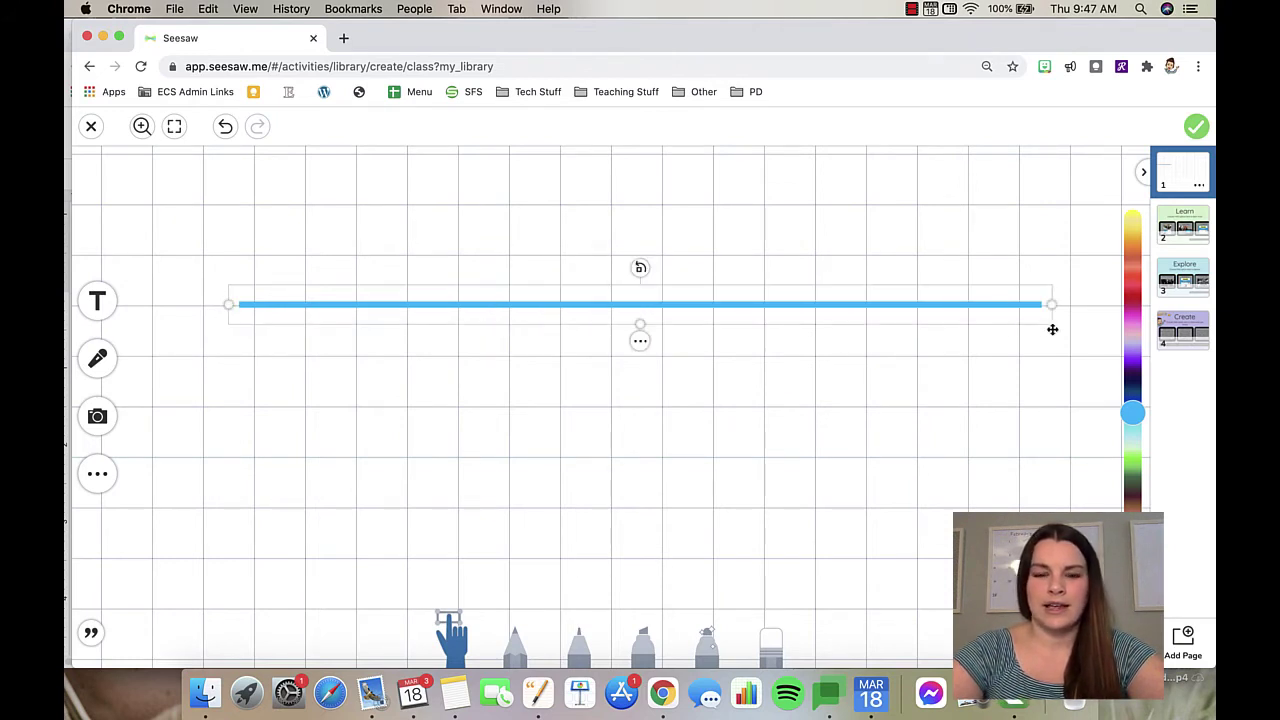
{"action": "left_click", "coordinate": [640, 325]}
{"action": "left_click", "coordinate": [647, 296]}
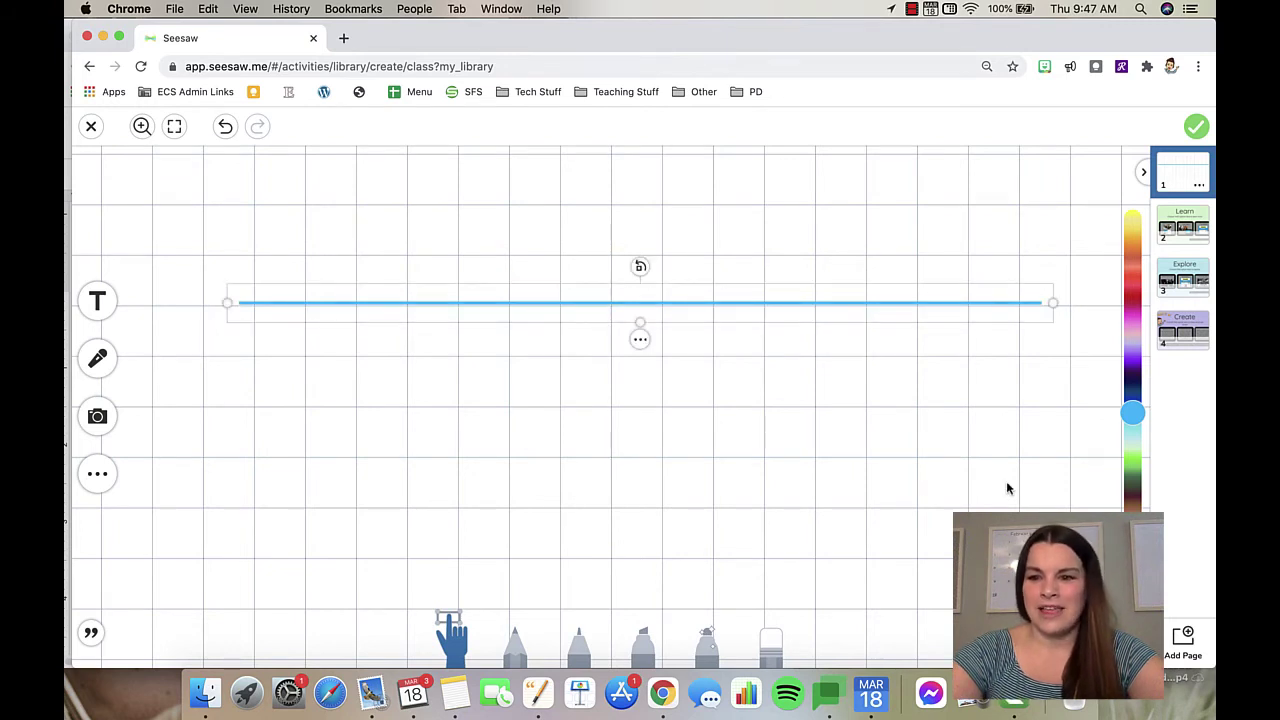
- Make the line black, lower it slightly, and paste a duplicate of it
{"action": "left_click_drag", "start_coordinate": [1135, 418], "coordinate": [1133, 545]}
{"action": "left_click", "coordinate": [833, 445]}
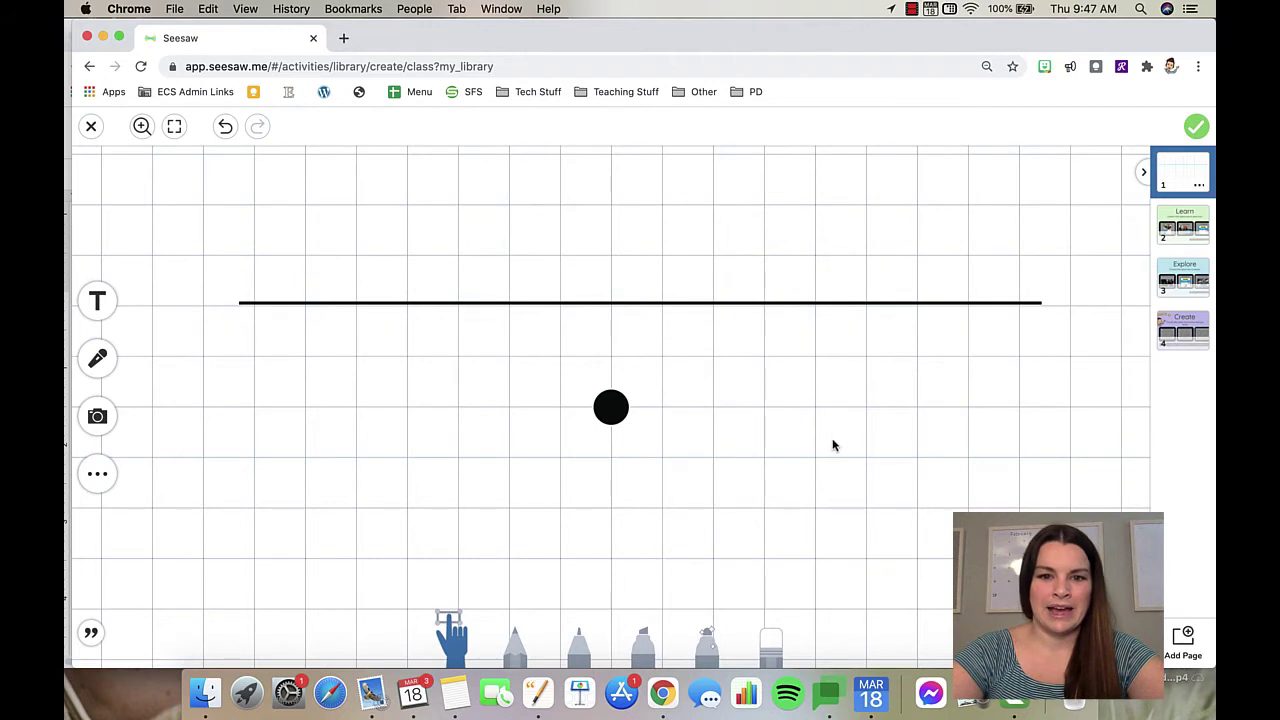
{"action": "left_click", "coordinate": [780, 306]}
{"action": "left_click_drag", "start_coordinate": [780, 306], "coordinate": [766, 510]}
{"action": "key", "text": "super+c"}
{"action": "key", "text": "super+v"}
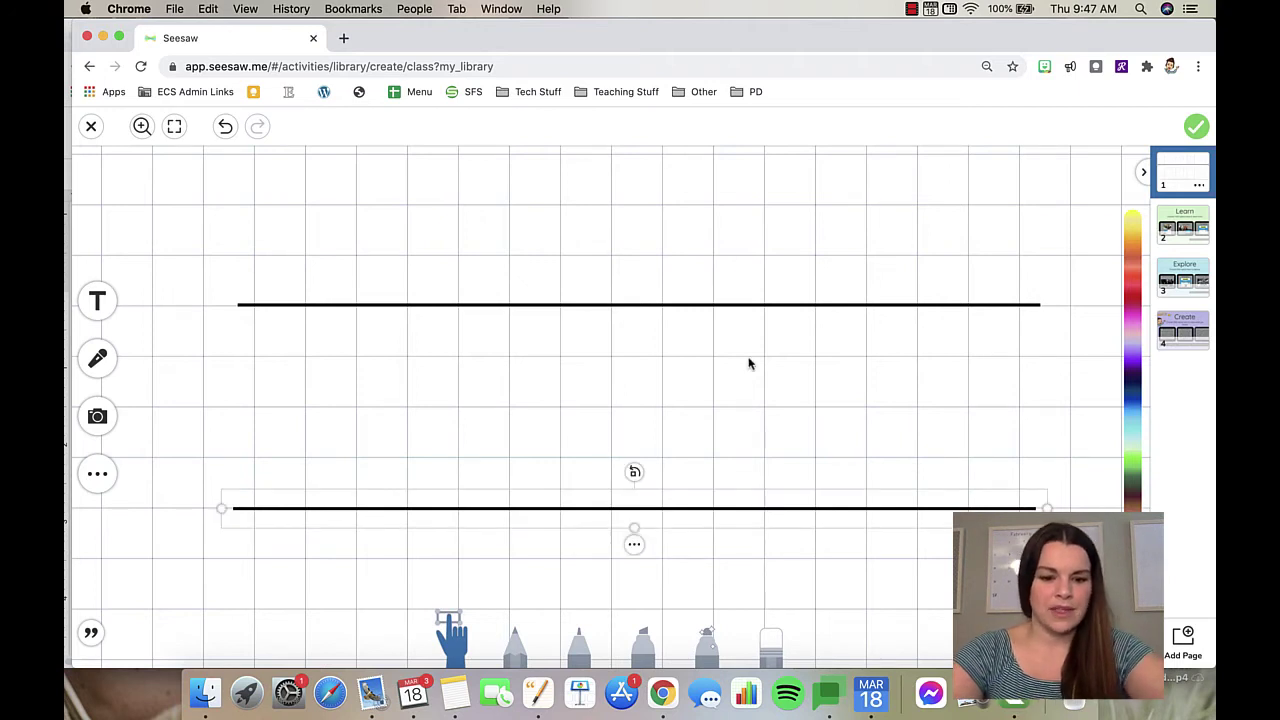
- Duplicate the top line, shorten it, and stand it vertically in the left third
{"action": "left_click", "coordinate": [742, 358]}
{"action": "left_click", "coordinate": [352, 306]}
{"action": "key", "text": "super+c"}
{"action": "key", "text": "super+v"}
{"action": "left_click_drag", "start_coordinate": [446, 314], "coordinate": [404, 379]}
{"action": "left_click_drag", "start_coordinate": [220, 377], "coordinate": [486, 377]}
{"action": "left_click_drag", "start_coordinate": [764, 341], "coordinate": [734, 380]}
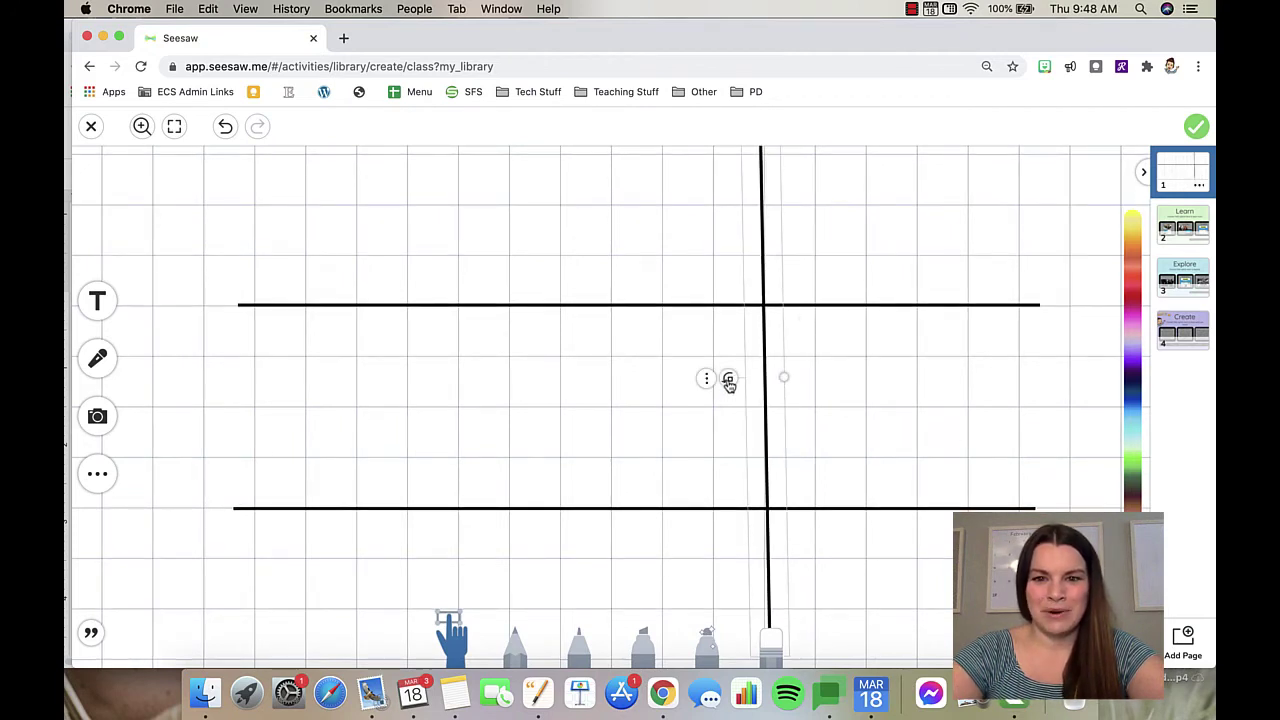
{"action": "left_click_drag", "start_coordinate": [729, 385], "coordinate": [727, 381]}
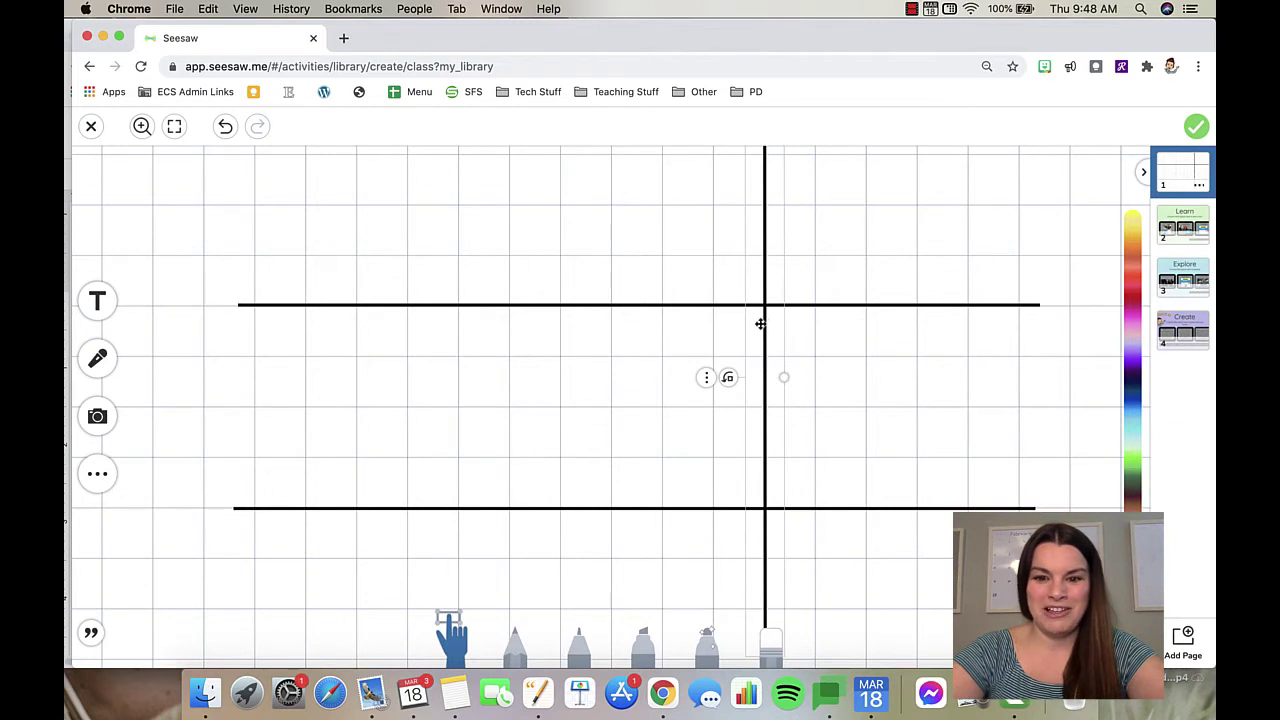
{"action": "left_click_drag", "start_coordinate": [760, 323], "coordinate": [457, 380]}
{"action": "left_click_drag", "start_coordinate": [462, 285], "coordinate": [462, 285]}
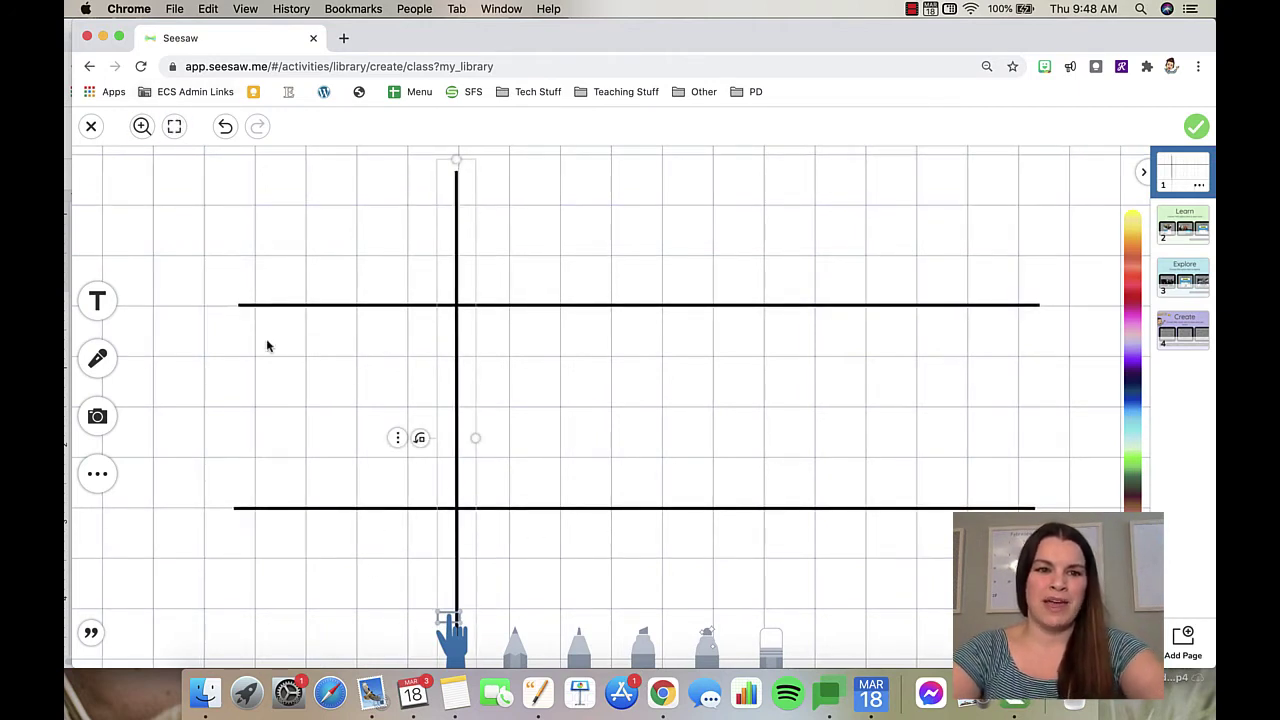
- Align the vertical line's top and place a copy of it in the right third
{"action": "left_click", "coordinate": [174, 126]}
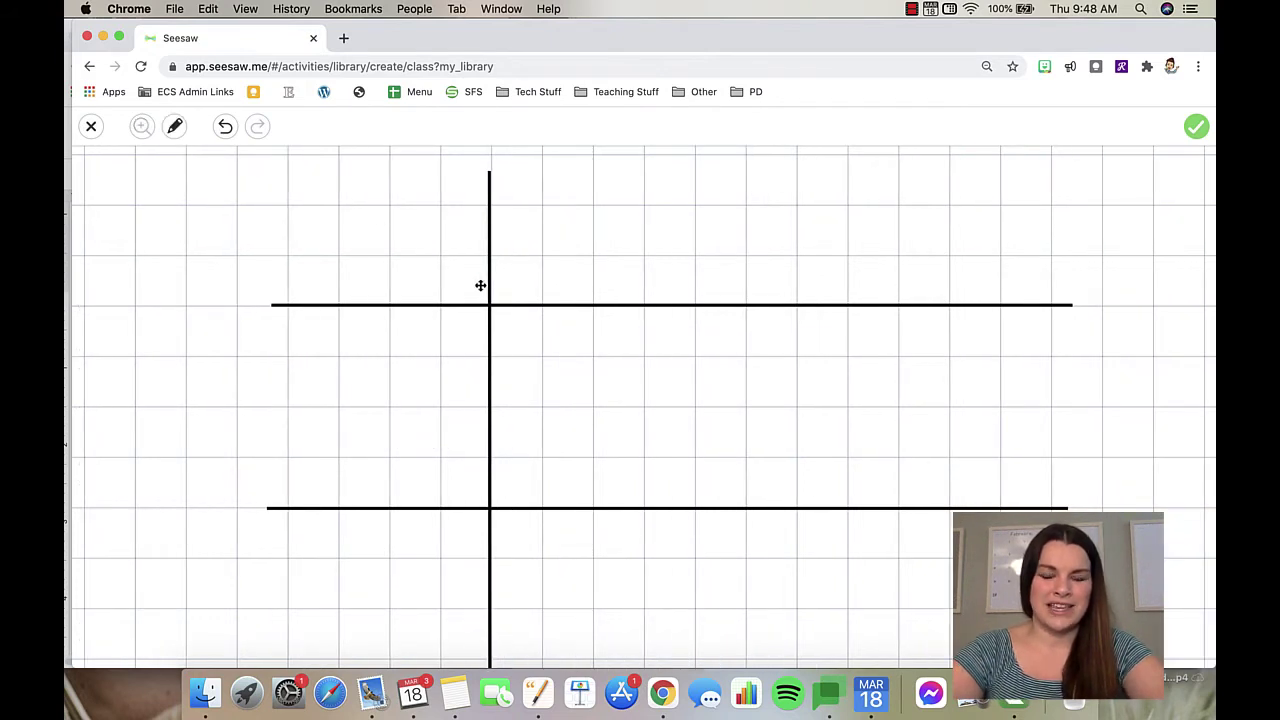
{"action": "left_click", "coordinate": [487, 435]}
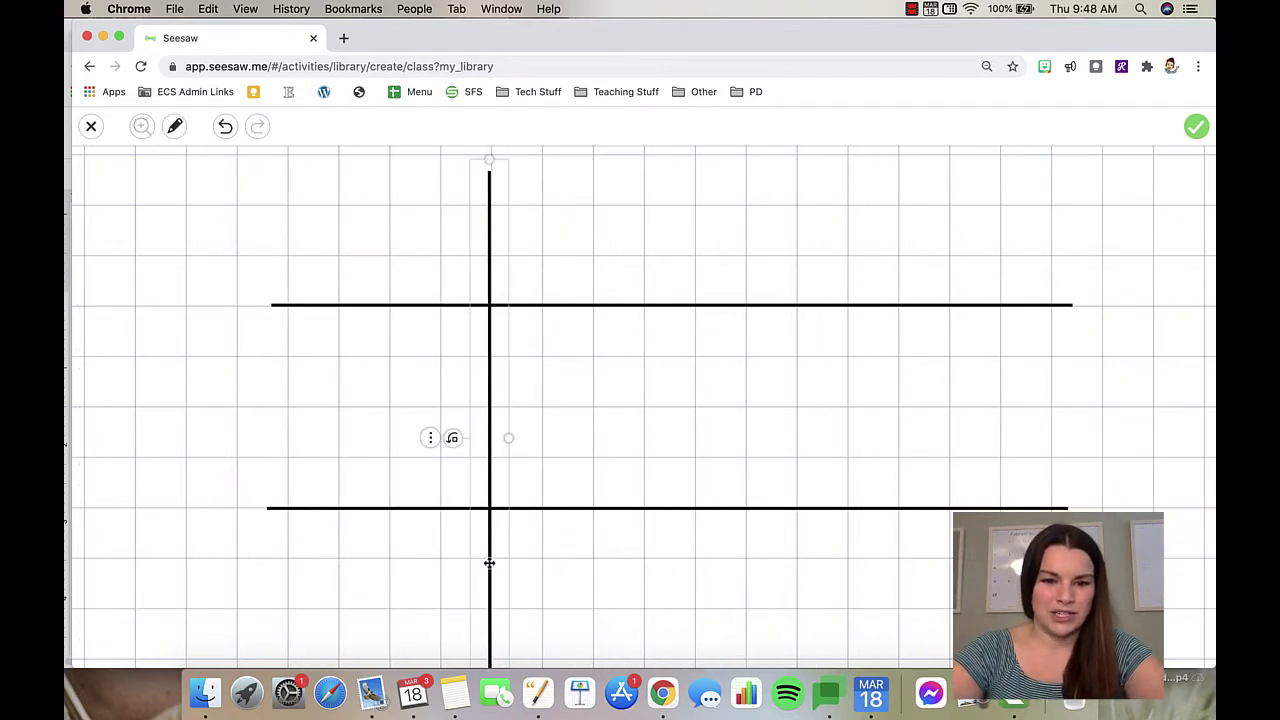
{"action": "left_click", "coordinate": [488, 163]}
{"action": "left_click", "coordinate": [488, 212]}
{"action": "left_click_drag", "start_coordinate": [489, 243], "coordinate": [491, 193]}
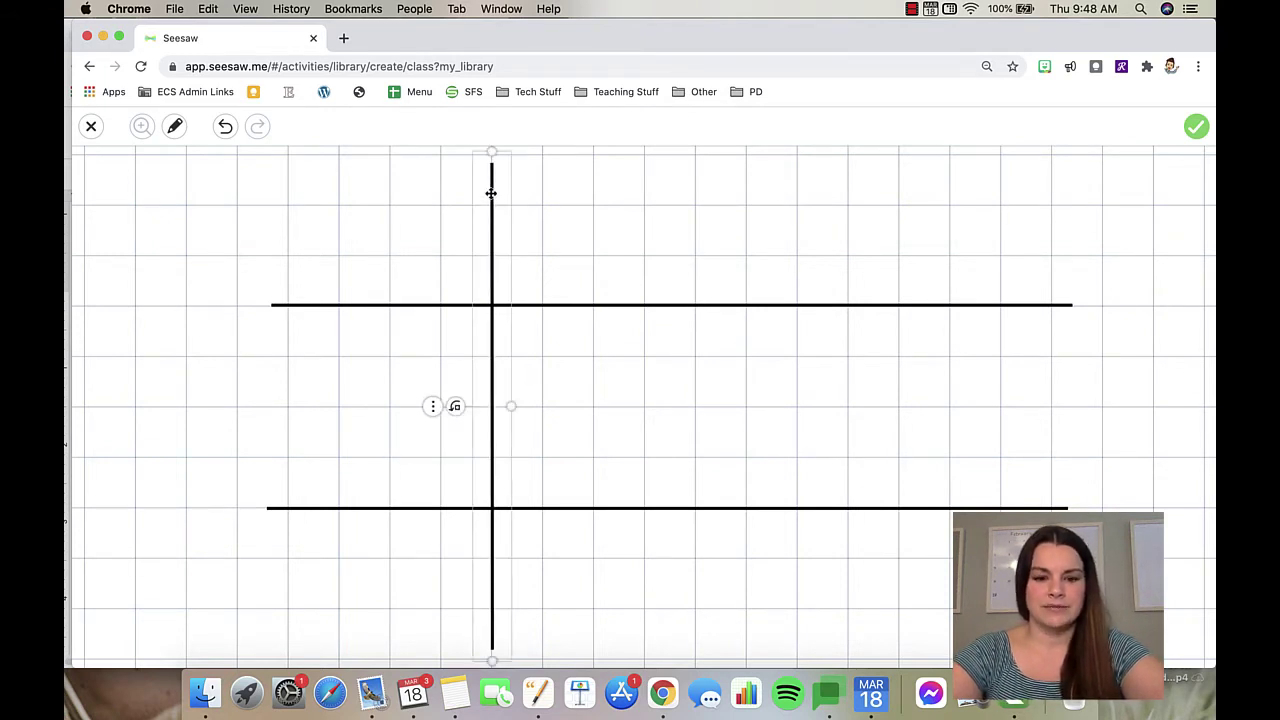
{"action": "key", "text": "super+c"}
{"action": "key", "text": "super+v"}
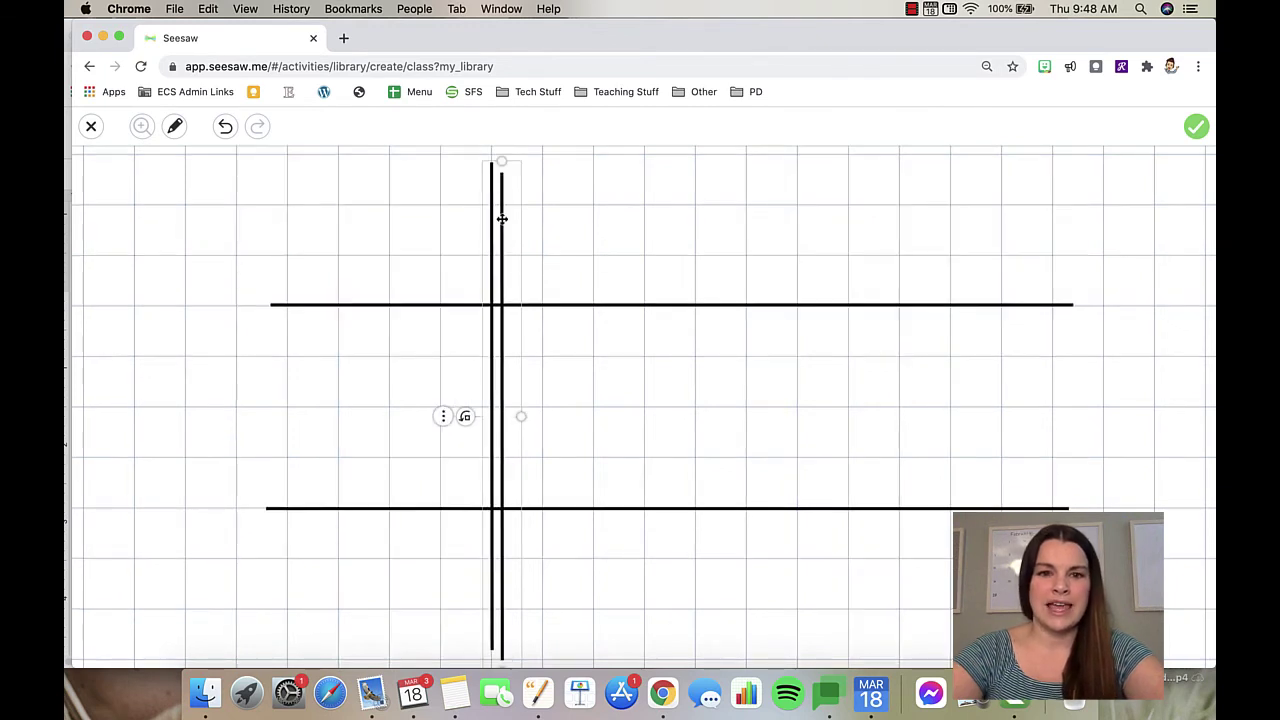
{"action": "left_click_drag", "start_coordinate": [500, 214], "coordinate": [799, 211]}
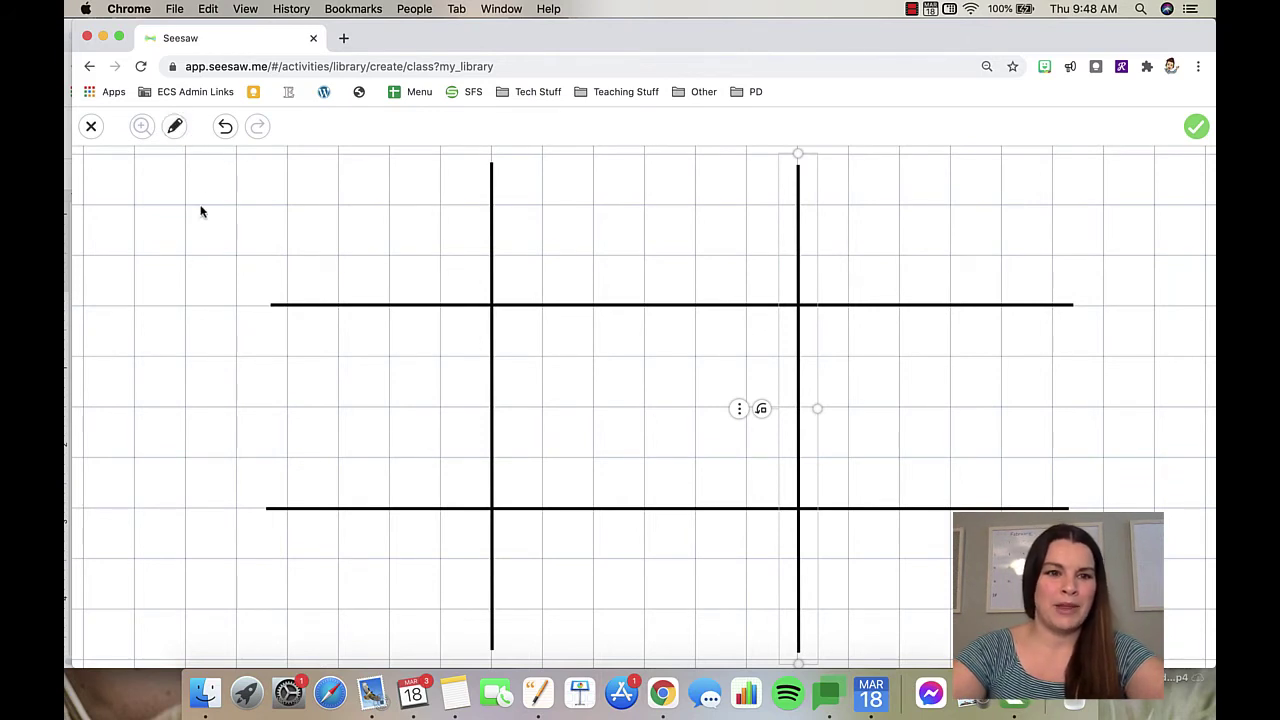
{"action": "left_click", "coordinate": [174, 128]}
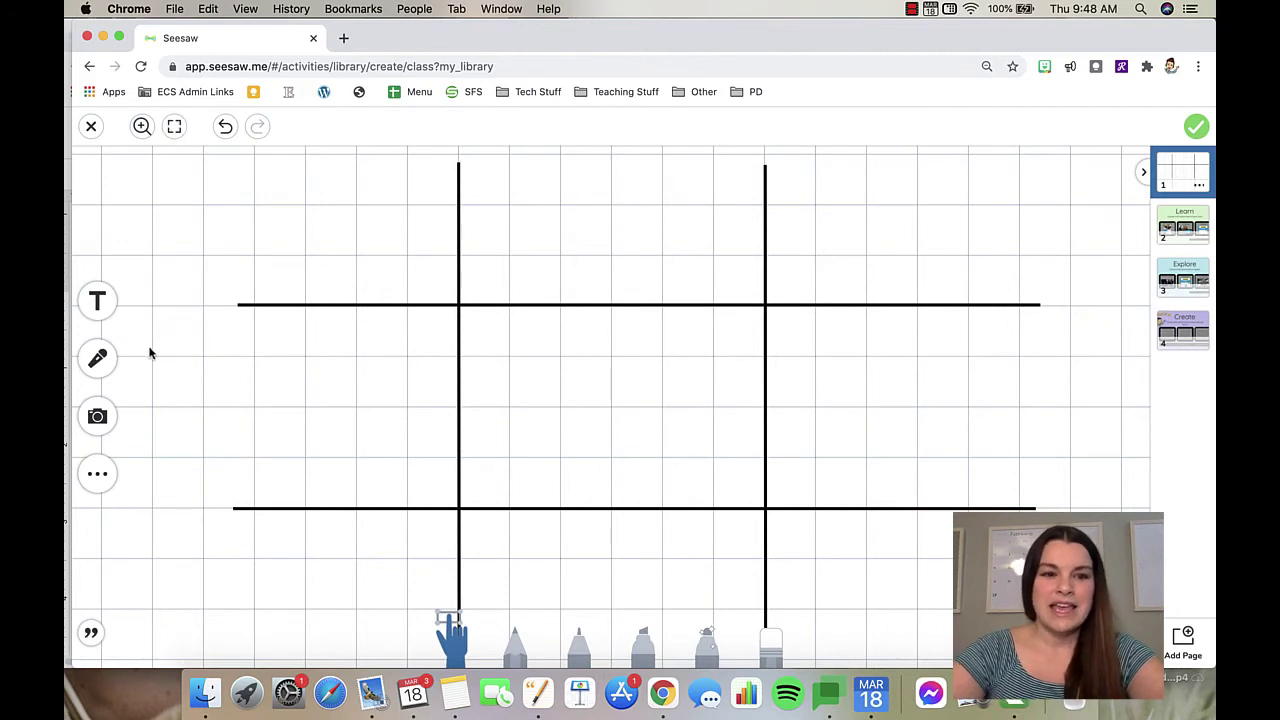
- Add a blue text box with the outlined style in the top-left grid cell
{"action": "left_click", "coordinate": [97, 305]}
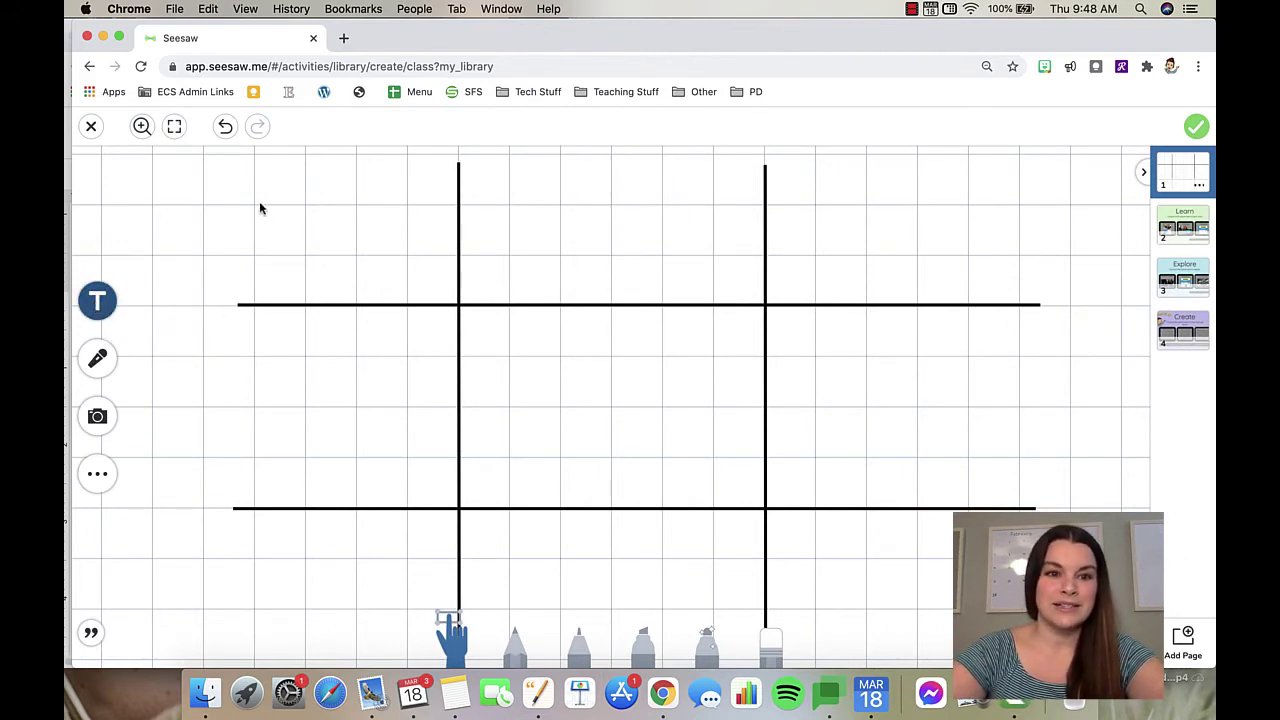
{"action": "left_click_drag", "start_coordinate": [605, 252], "coordinate": [320, 284]}
{"action": "left_click_drag", "start_coordinate": [418, 230], "coordinate": [435, 231]}
{"action": "left_click_drag", "start_coordinate": [1132, 500], "coordinate": [1135, 420]}
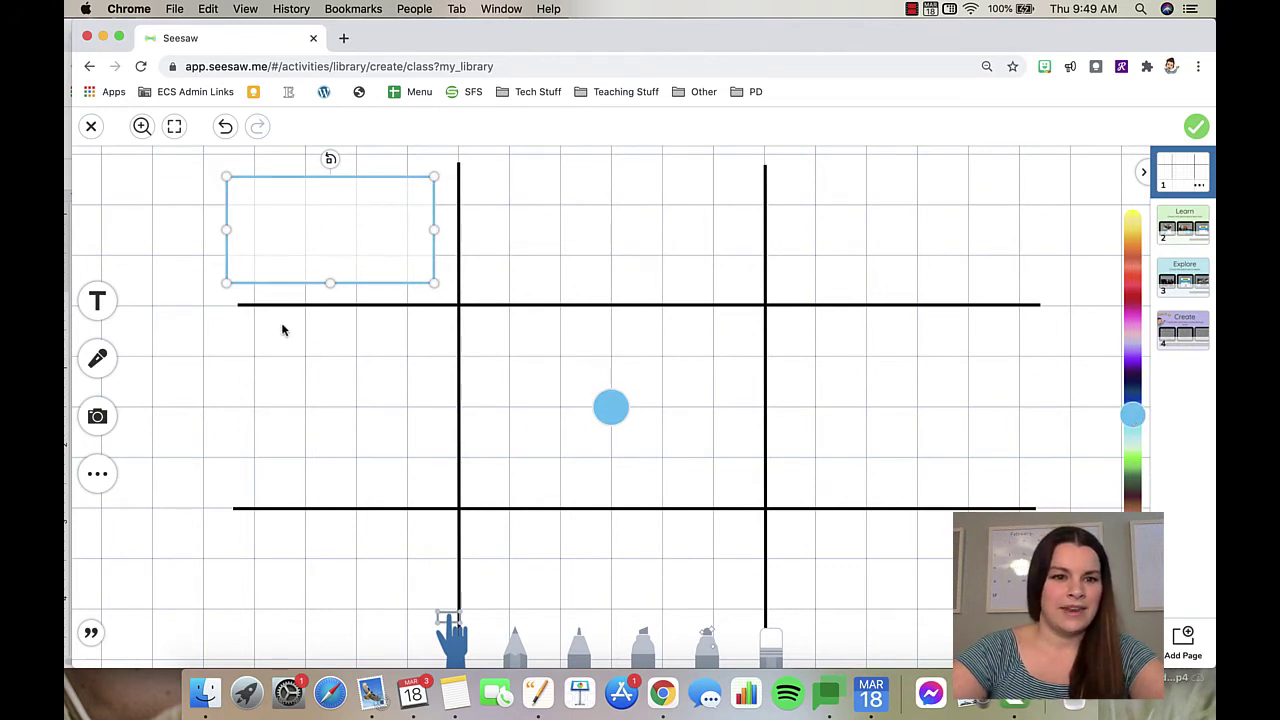
{"action": "left_click", "coordinate": [289, 249]}
{"action": "left_click", "coordinate": [332, 250]}
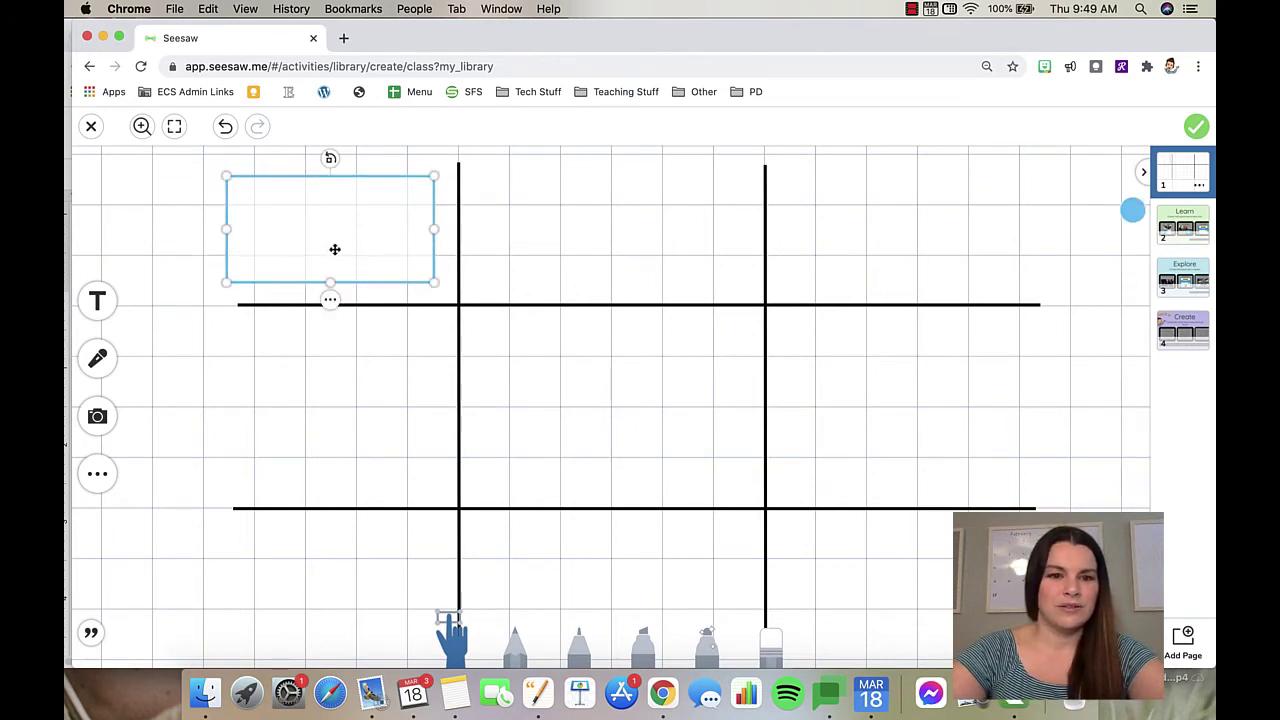
{"action": "left_click", "coordinate": [330, 300]}
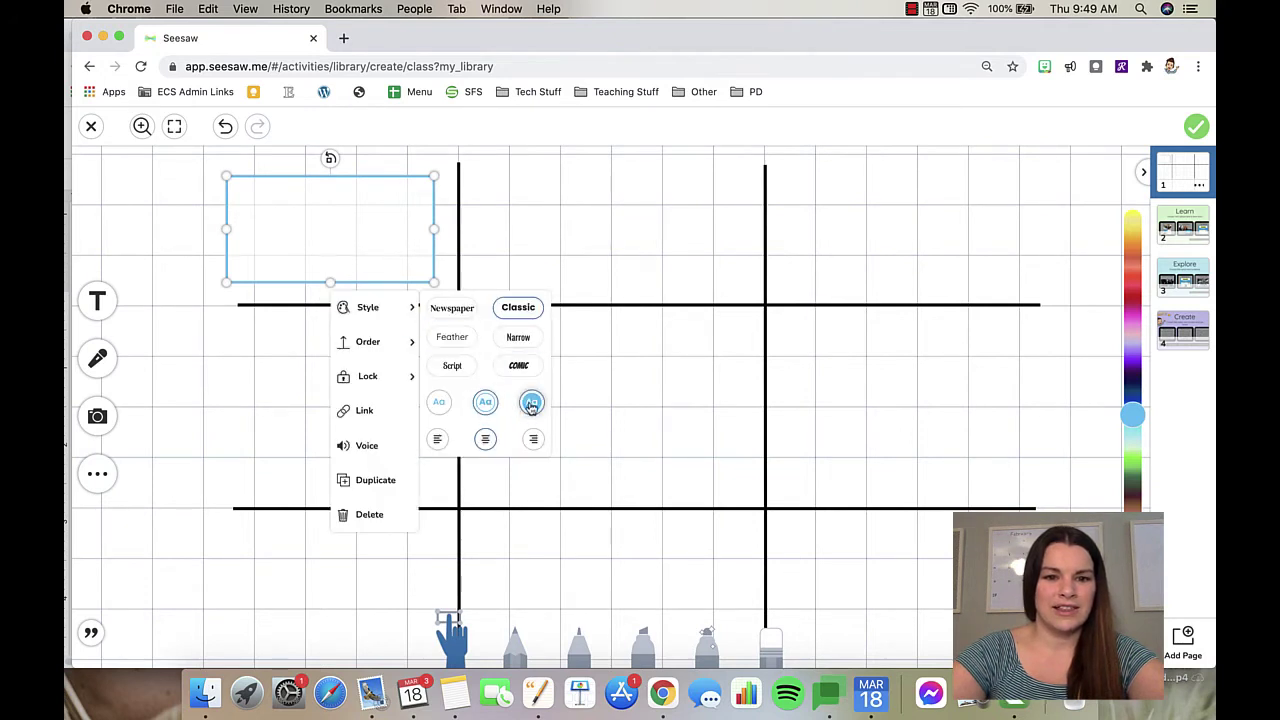
{"action": "left_click", "coordinate": [442, 404]}
{"action": "left_click", "coordinate": [484, 403]}
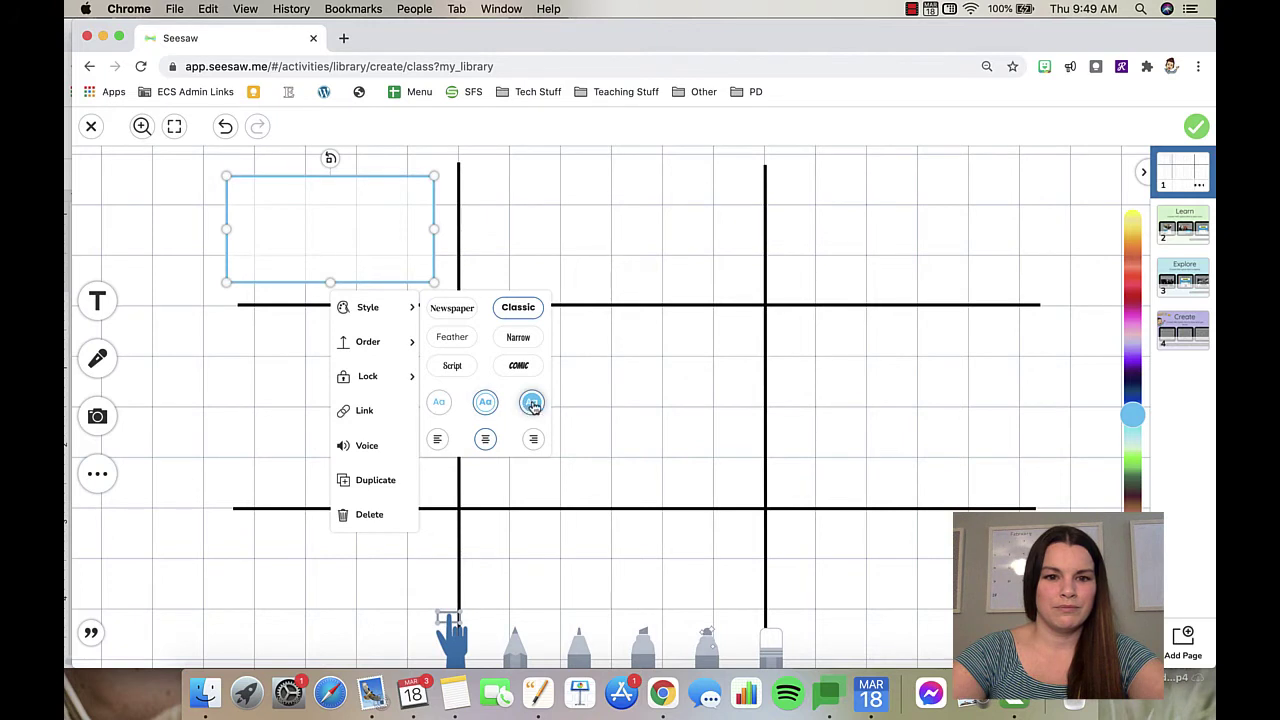
{"action": "left_click", "coordinate": [532, 403]}
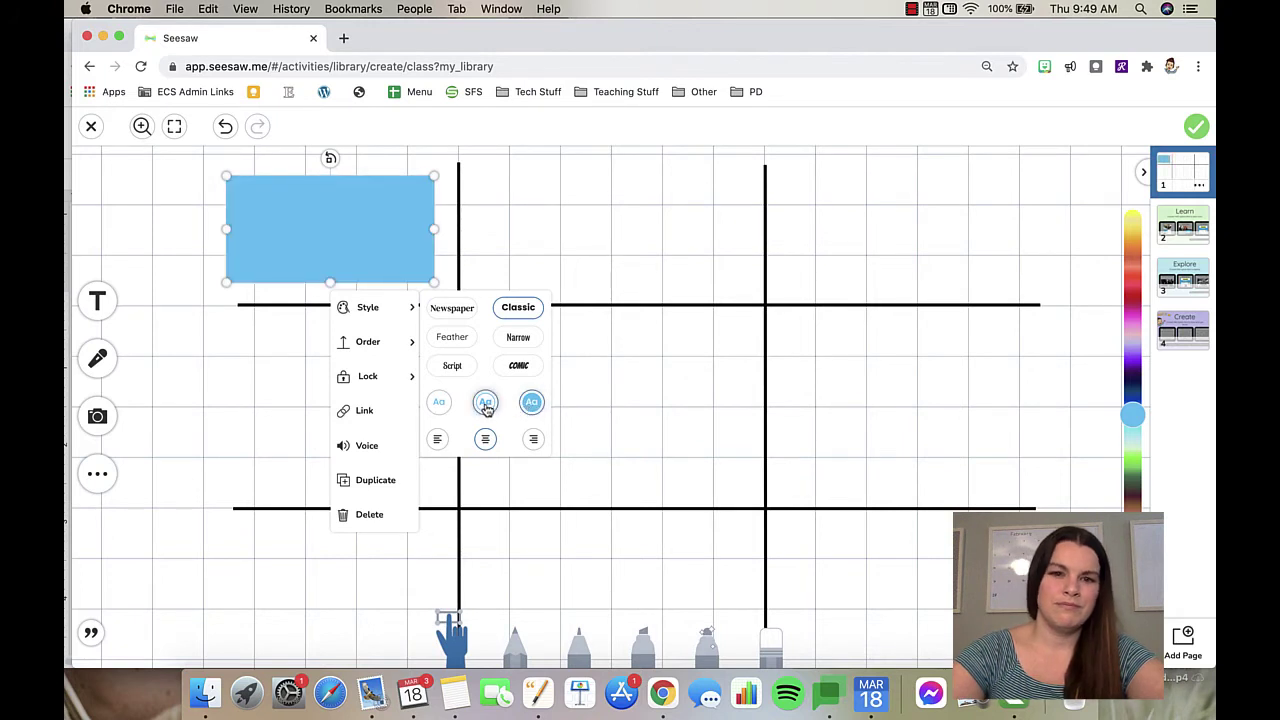
{"action": "left_click", "coordinate": [485, 402]}
{"action": "left_click", "coordinate": [549, 234]}
{"action": "left_click_drag", "start_coordinate": [415, 236], "coordinate": [679, 251]}
- Paste copies of the outlined box into the remaining eight grid cells
{"action": "key", "text": "super+v"}
{"action": "key", "text": "super+v"}
{"action": "left_click_drag", "start_coordinate": [431, 251], "coordinate": [934, 226]}
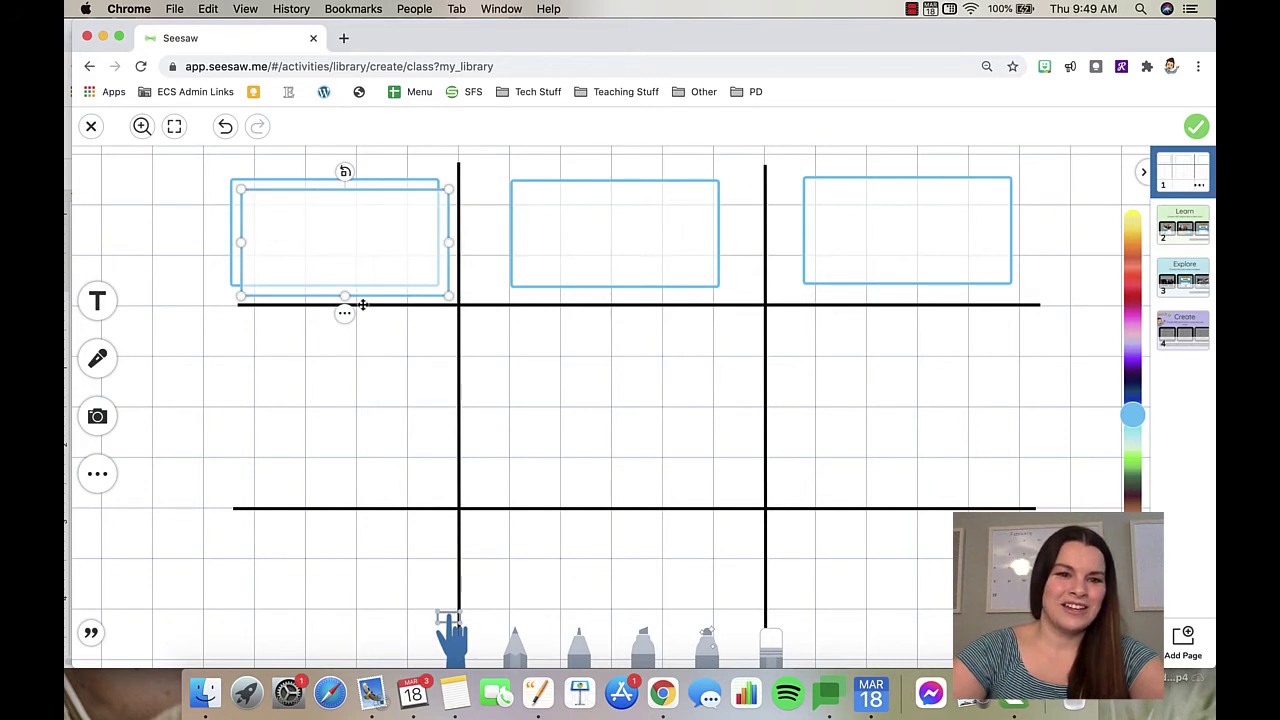
{"action": "left_click_drag", "start_coordinate": [362, 242], "coordinate": [356, 412]}
{"action": "key", "text": "super+v"}
{"action": "left_click_drag", "start_coordinate": [328, 273], "coordinate": [600, 440]}
{"action": "key", "text": "super+v"}
{"action": "left_click_drag", "start_coordinate": [337, 224], "coordinate": [906, 394]}
{"action": "key", "text": "super+v"}
{"action": "left_click_drag", "start_coordinate": [358, 219], "coordinate": [343, 566]}
{"action": "key", "text": "super+v"}
{"action": "left_click_drag", "start_coordinate": [613, 517], "coordinate": [592, 574]}
{"action": "key", "text": "super+v"}
{"action": "left_click_drag", "start_coordinate": [366, 252], "coordinate": [934, 595]}
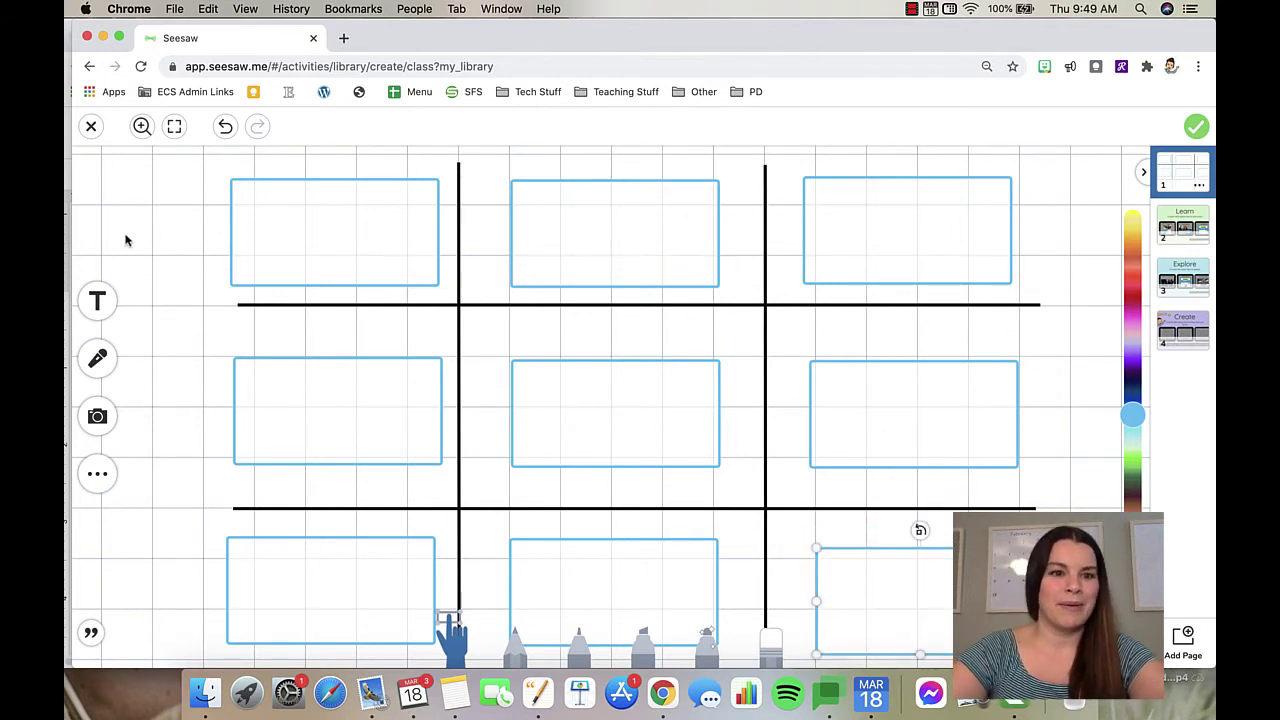
- Set the board's page background to dark blue
{"action": "left_click", "coordinate": [151, 320]}
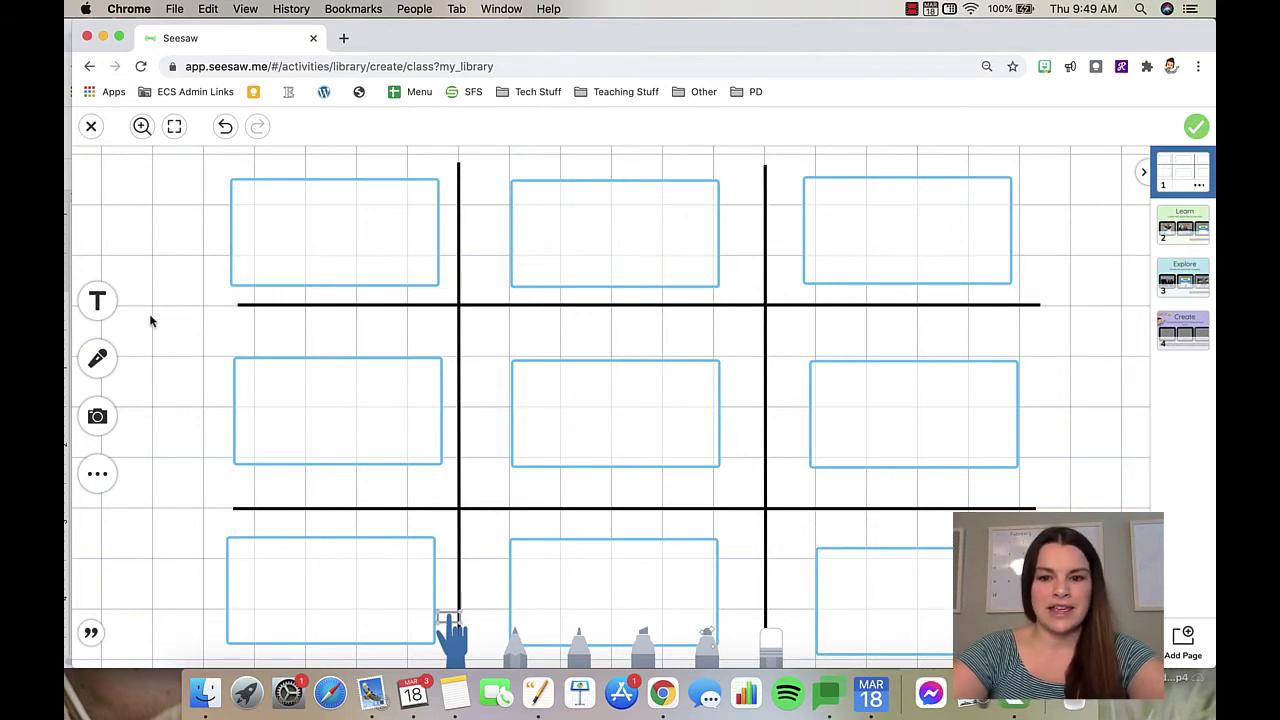
{"action": "left_click", "coordinate": [97, 473]}
{"action": "left_click", "coordinate": [163, 474]}
{"action": "left_click", "coordinate": [460, 460]}
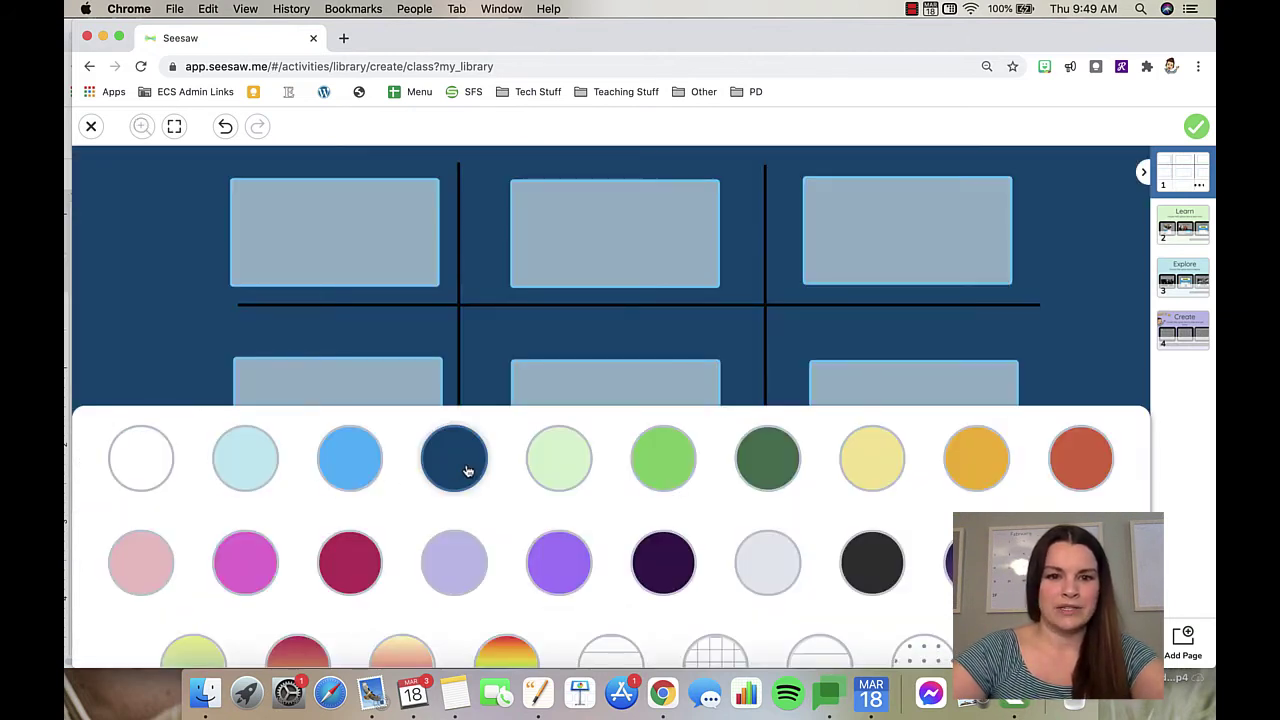
{"action": "left_click", "coordinate": [148, 290]}
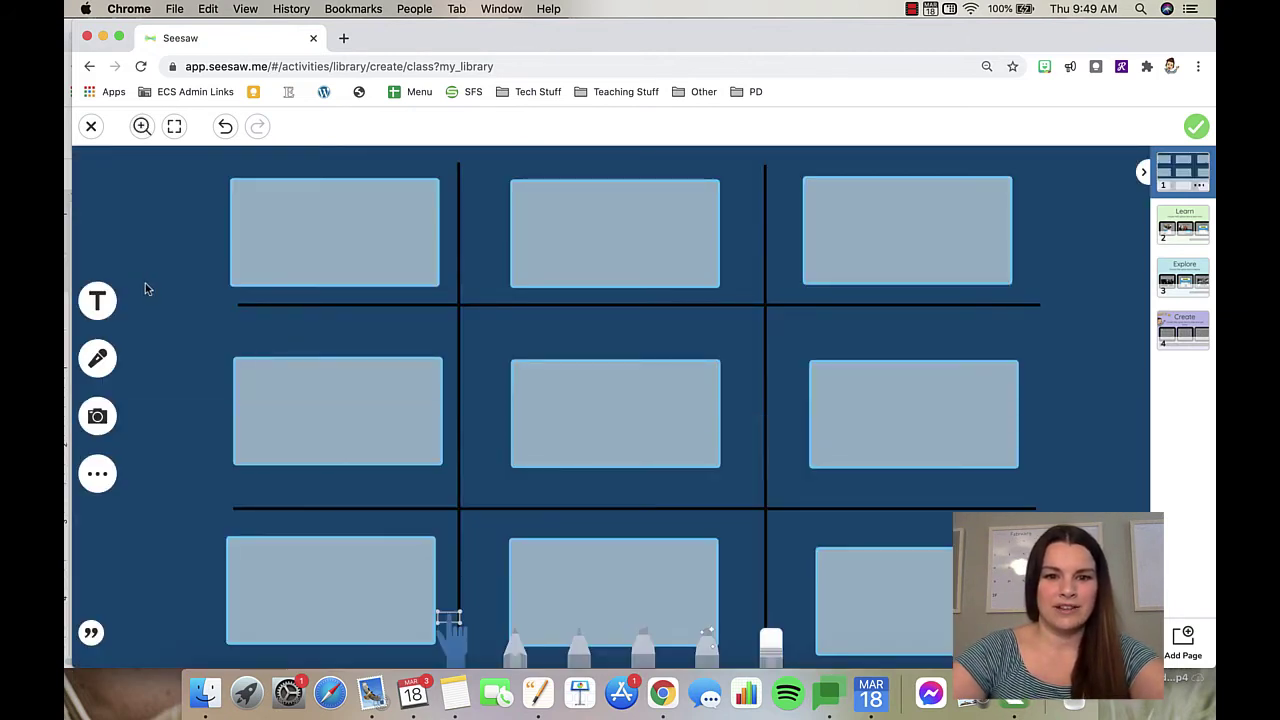
- Nudge the left vertical divider line slightly to the right
{"action": "left_click", "coordinate": [460, 270]}
{"action": "left_click_drag", "start_coordinate": [461, 270], "coordinate": [477, 271]}
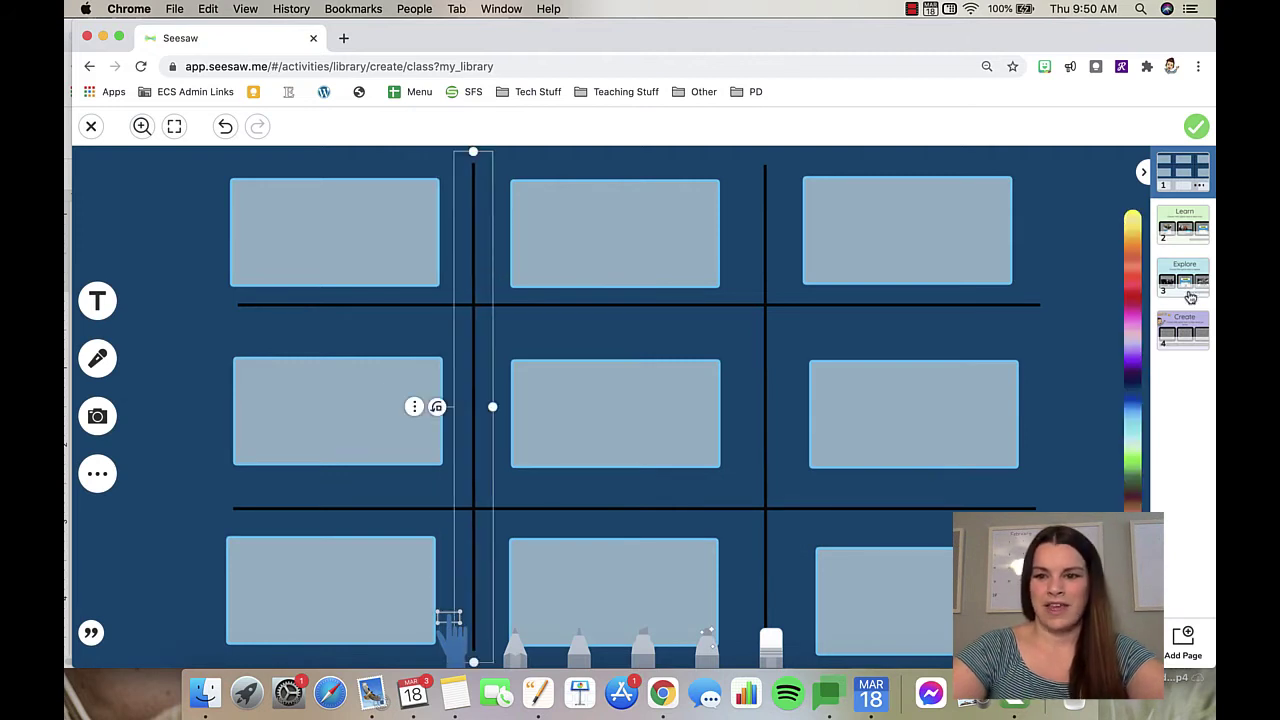
{"action": "left_click", "coordinate": [1096, 332]}
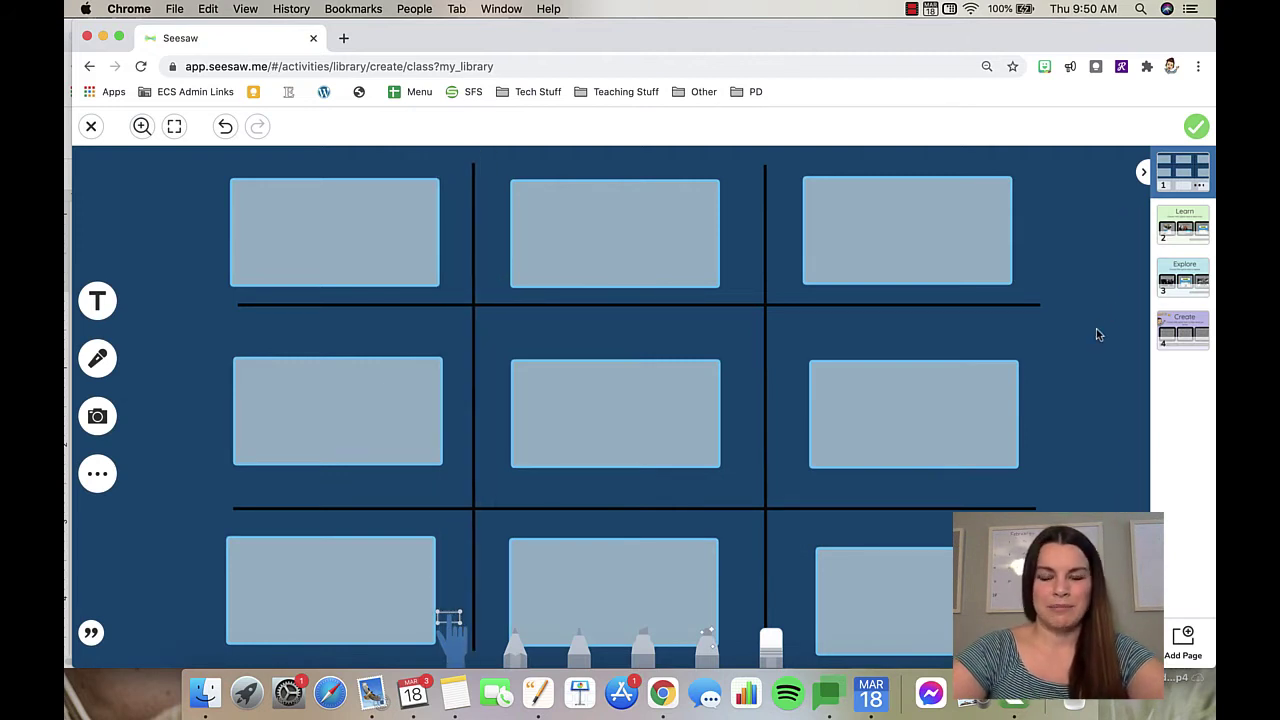
- Add a white LEARN label at the board's top-left edge
{"action": "left_click", "coordinate": [100, 309]}
{"action": "left_click_drag", "start_coordinate": [519, 268], "coordinate": [201, 222]}
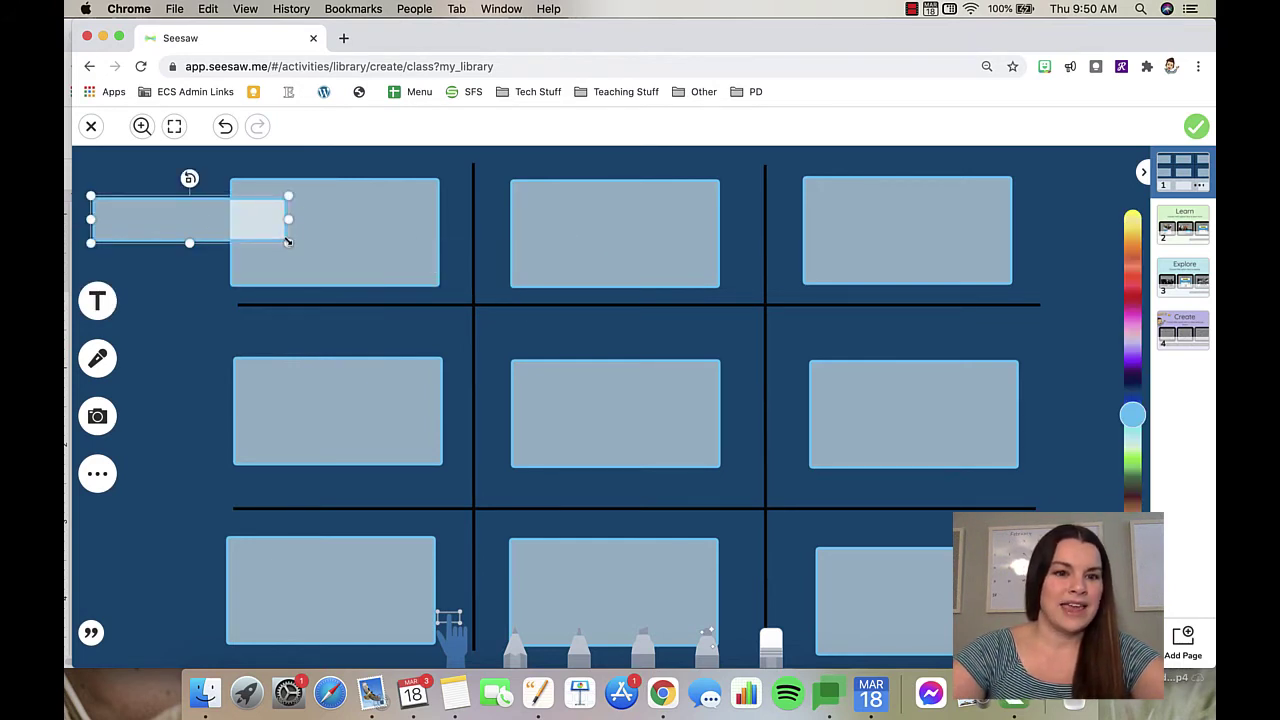
{"action": "left_click_drag", "start_coordinate": [288, 242], "coordinate": [199, 216]}
{"action": "left_click", "coordinate": [231, 332]}
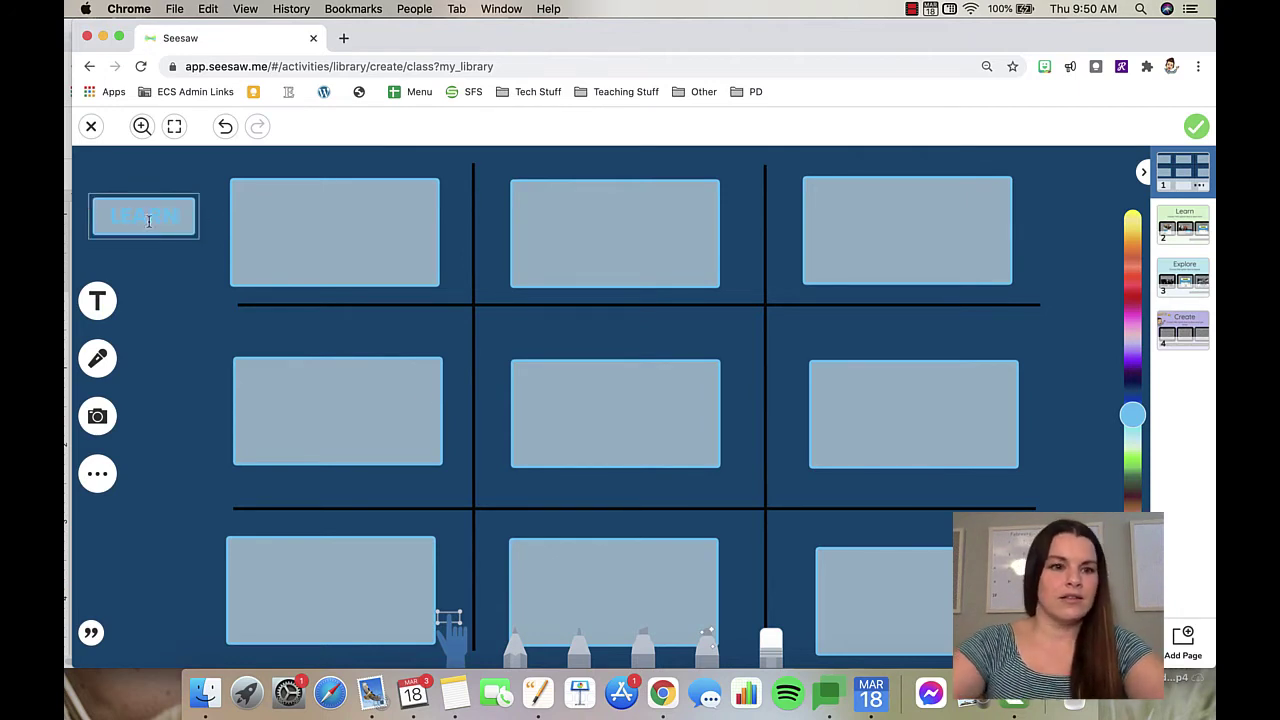
{"action": "left_click_drag", "start_coordinate": [1131, 417], "coordinate": [1131, 216]}
{"action": "left_click", "coordinate": [163, 216]}
- Duplicate the label as EXPLORE and CREATE rows, then narrow the Seesaw window beside the Doc
{"action": "key", "text": "super+c"}
{"action": "key", "text": "super+v"}
{"action": "key", "text": "super+v"}
{"action": "left_click_drag", "start_coordinate": [179, 241], "coordinate": [167, 598]}
{"action": "double_click", "coordinate": [151, 402]}
{"action": "type", "text": "EXPLORE"}
{"action": "double_click", "coordinate": [150, 594]}
{"action": "type", "text": "CREATE"}
{"action": "left_click", "coordinate": [167, 601]}
{"action": "left_click", "coordinate": [167, 601]}
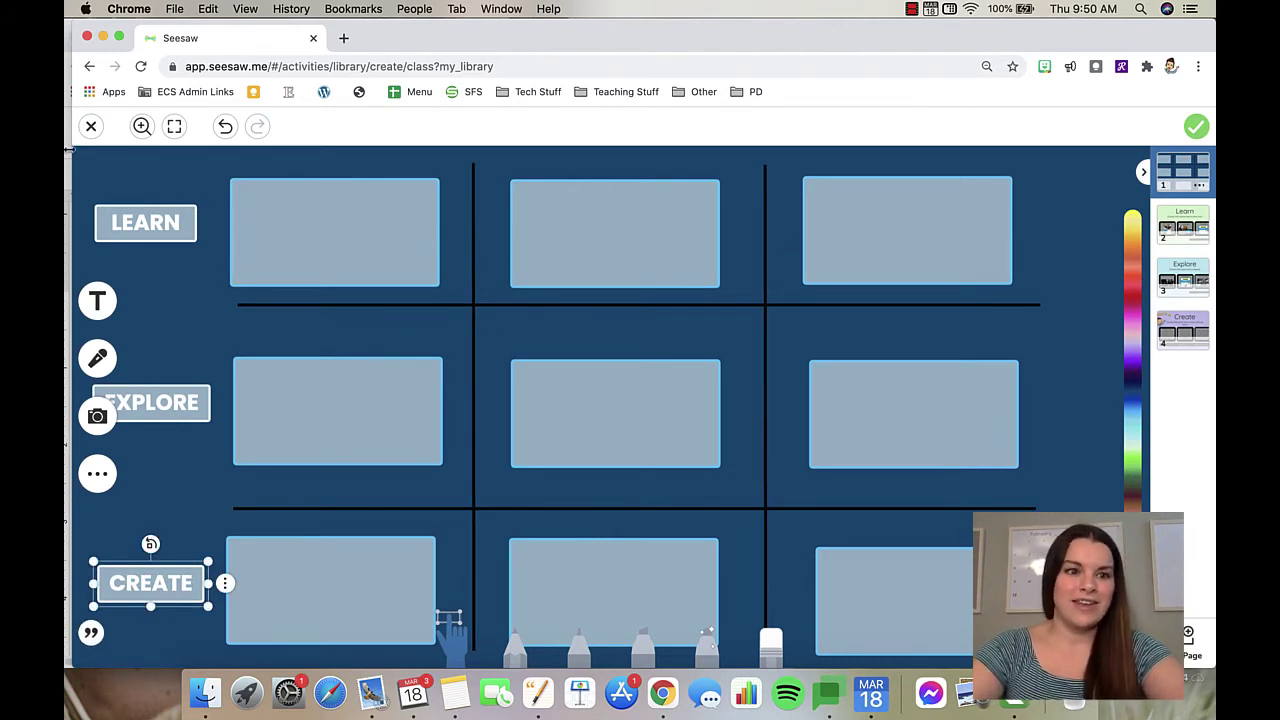
{"action": "left_click_drag", "start_coordinate": [70, 148], "coordinate": [505, 140]}
- Select the Epic collection line in the Google Docs outline
{"action": "left_click", "coordinate": [396, 377]}
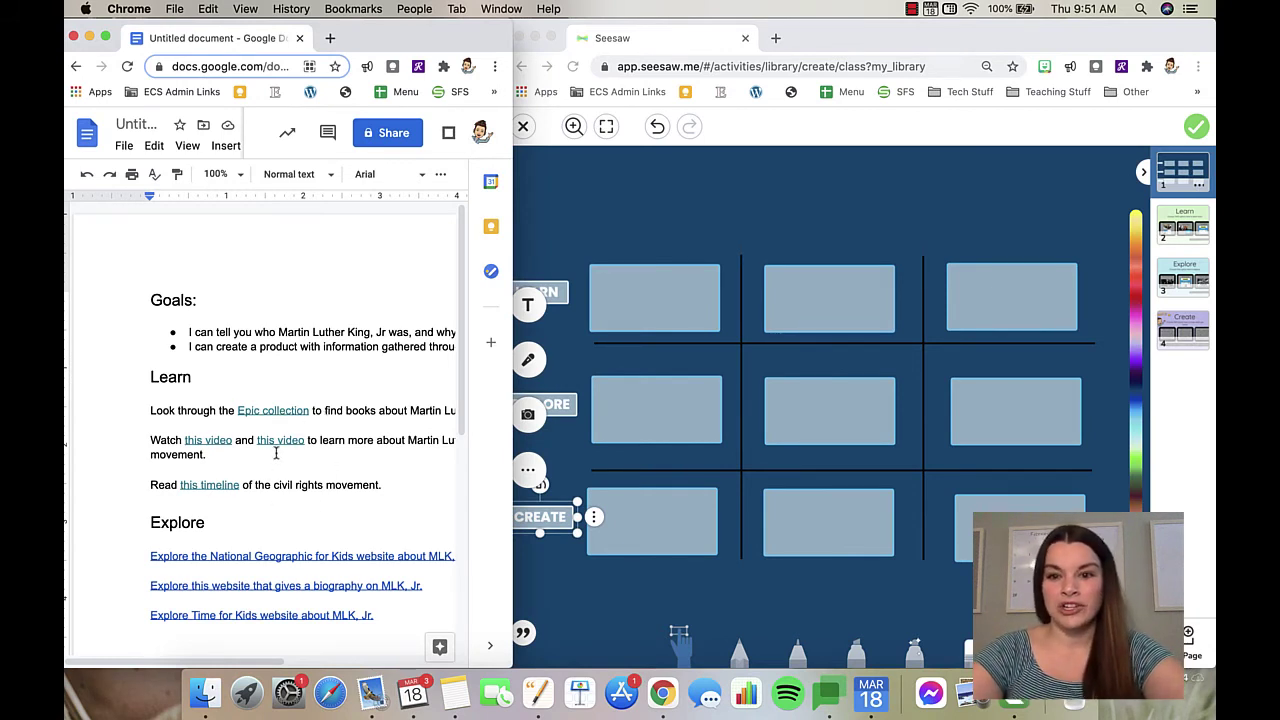
{"action": "scroll", "coordinate": [305, 484], "scroll_direction": "down", "scroll_amount": 3}
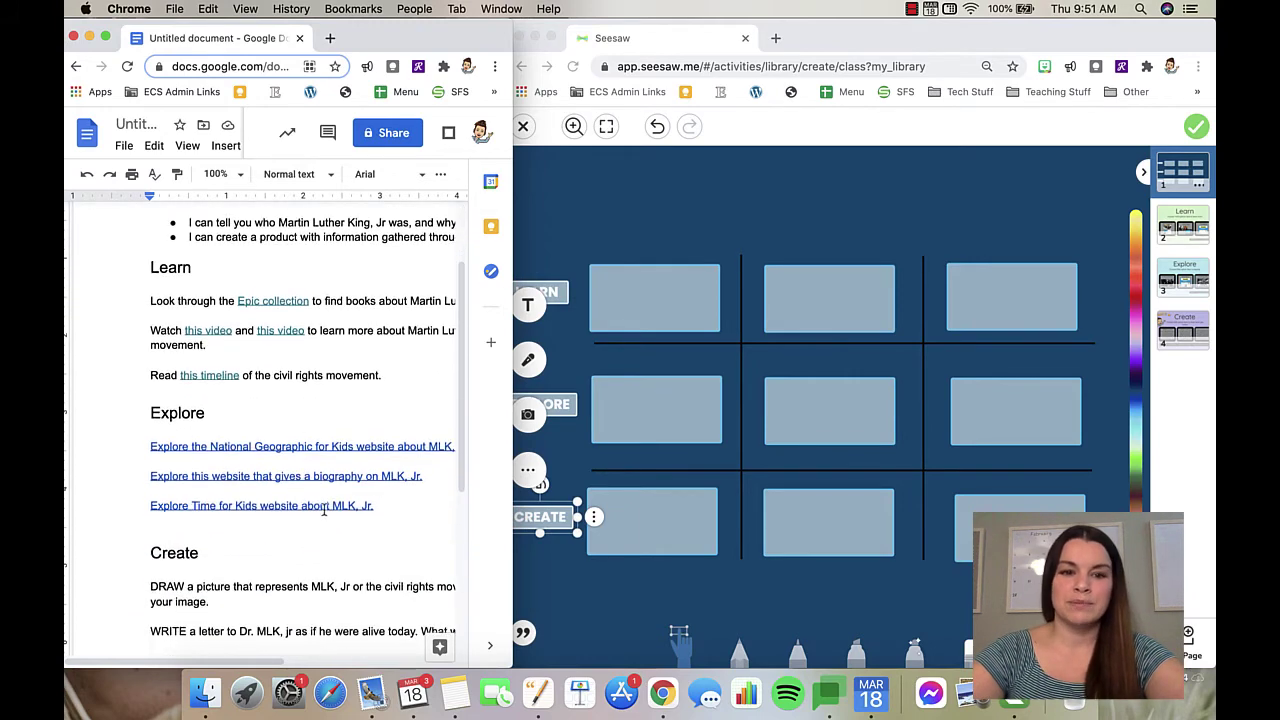
{"action": "scroll", "coordinate": [290, 490], "scroll_direction": "down", "scroll_amount": 4}
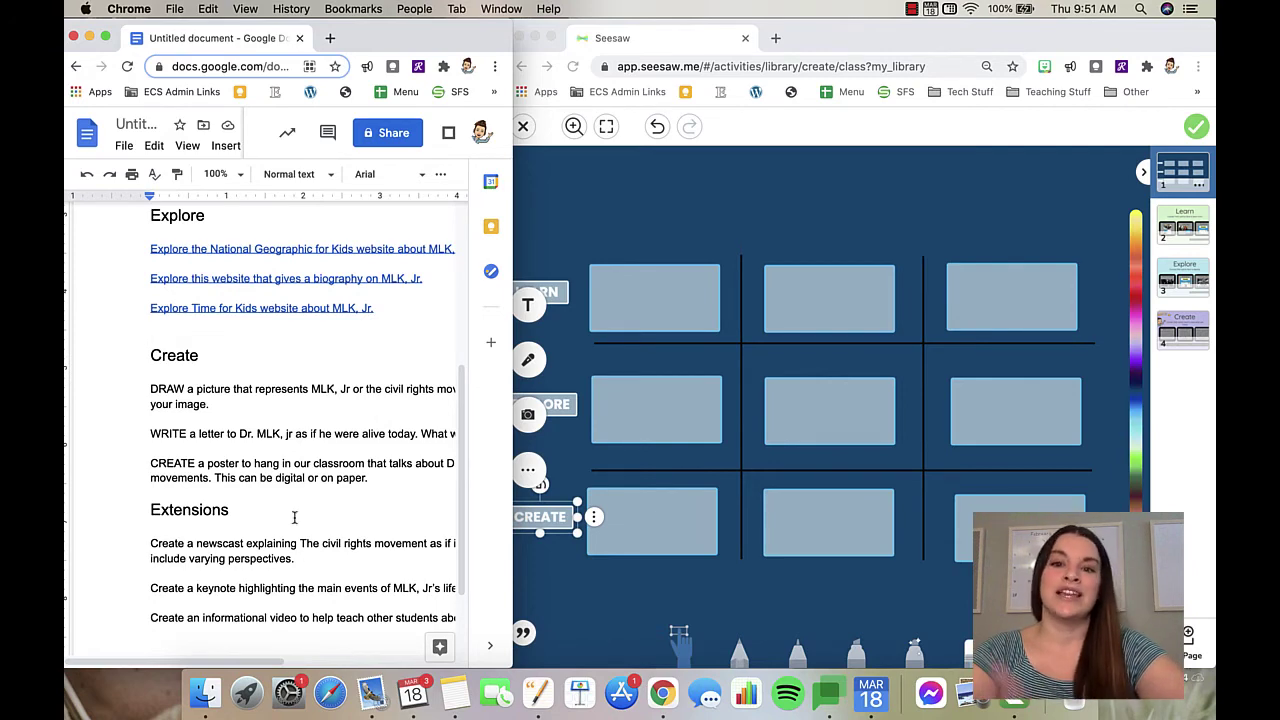
{"action": "scroll", "coordinate": [294, 517], "scroll_direction": "up", "scroll_amount": 6}
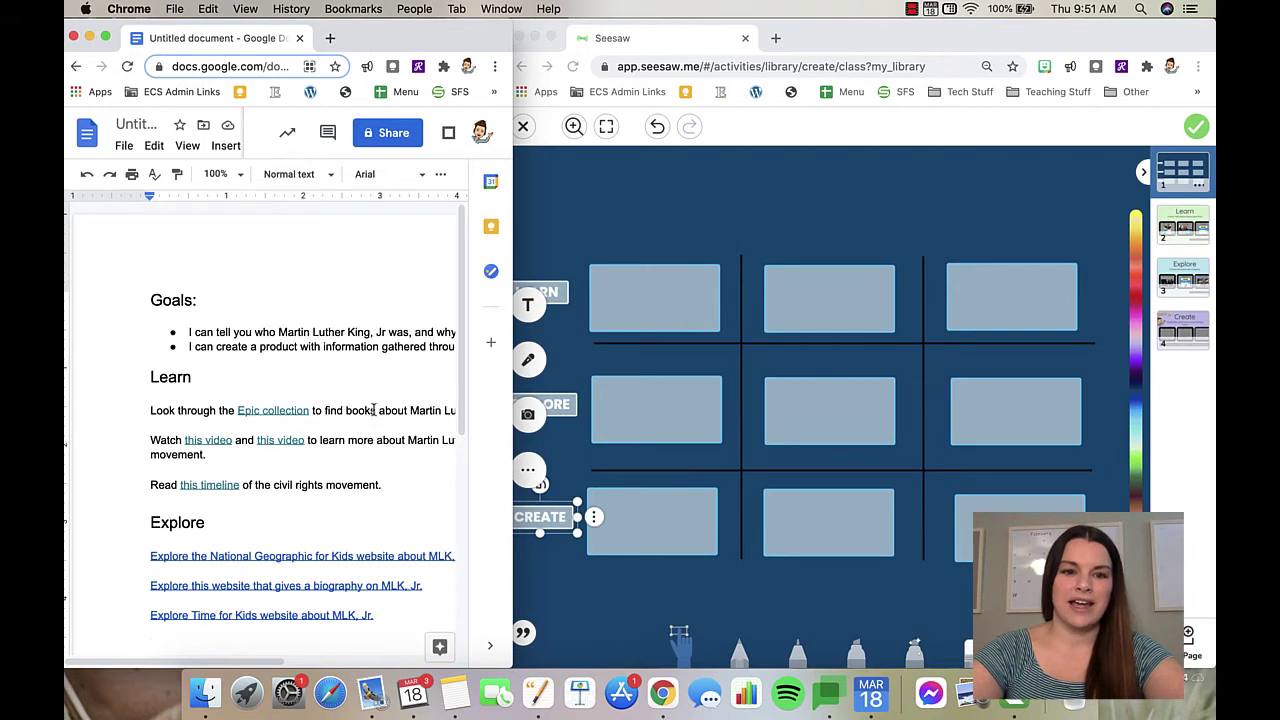
{"action": "scroll", "coordinate": [373, 410], "scroll_direction": "right", "scroll_amount": 3}
{"action": "double_click", "coordinate": [373, 410]}
{"action": "left_click_drag", "start_coordinate": [448, 410], "coordinate": [80, 412]}
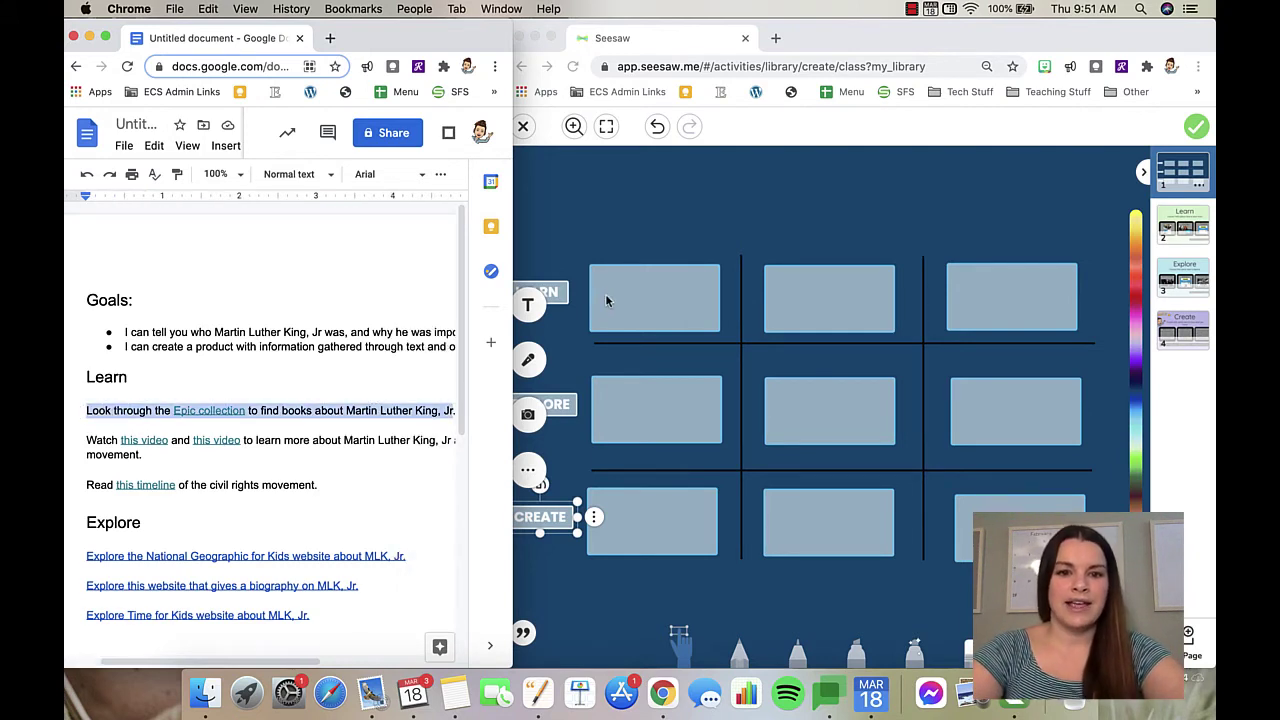
- Paste the Epic collection line into the top-left square and resize it to fit
{"action": "left_click", "coordinate": [651, 280]}
{"action": "left_click", "coordinate": [664, 290]}
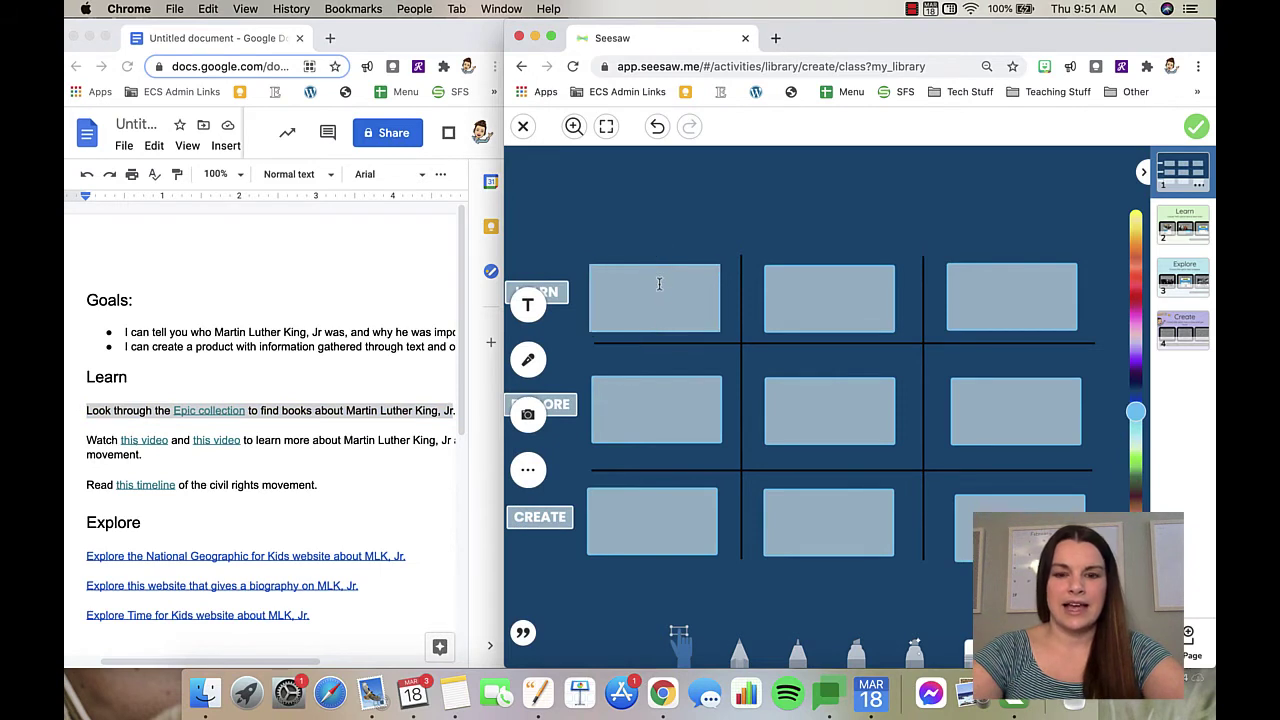
{"action": "key", "text": "super+v"}
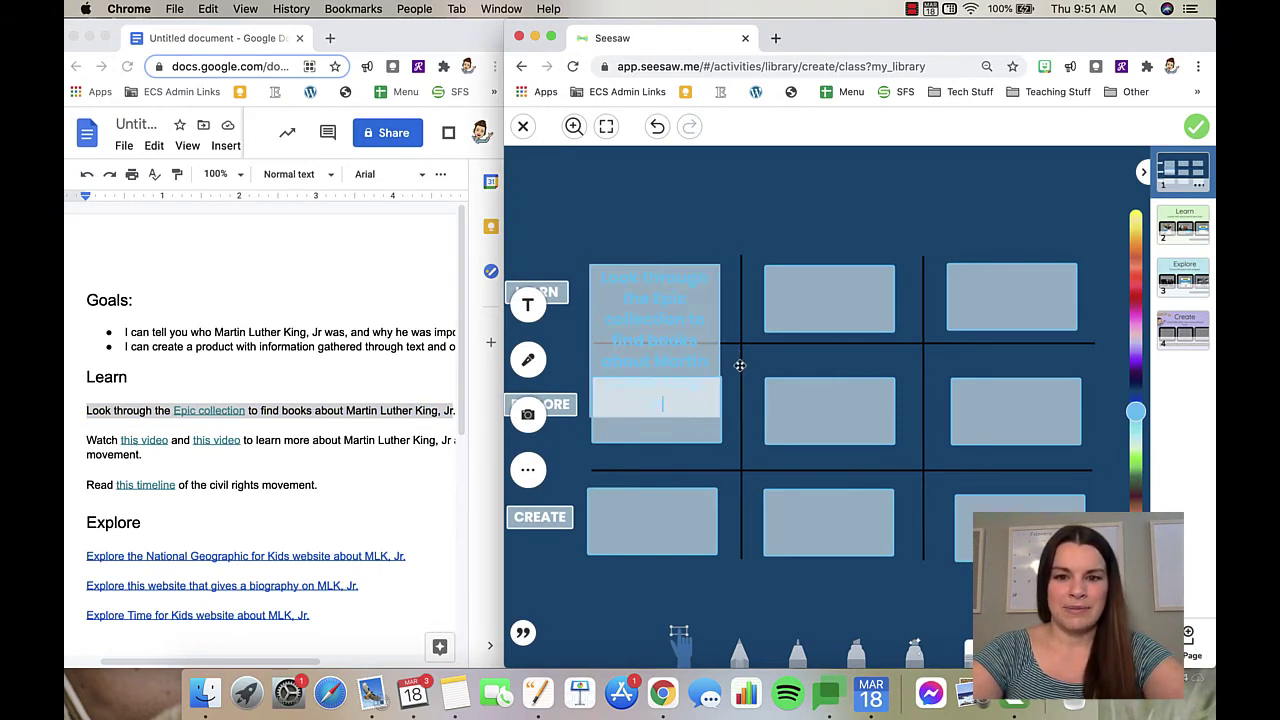
{"action": "left_click_drag", "start_coordinate": [722, 428], "coordinate": [673, 362]}
{"action": "left_click_drag", "start_coordinate": [676, 312], "coordinate": [732, 294]}
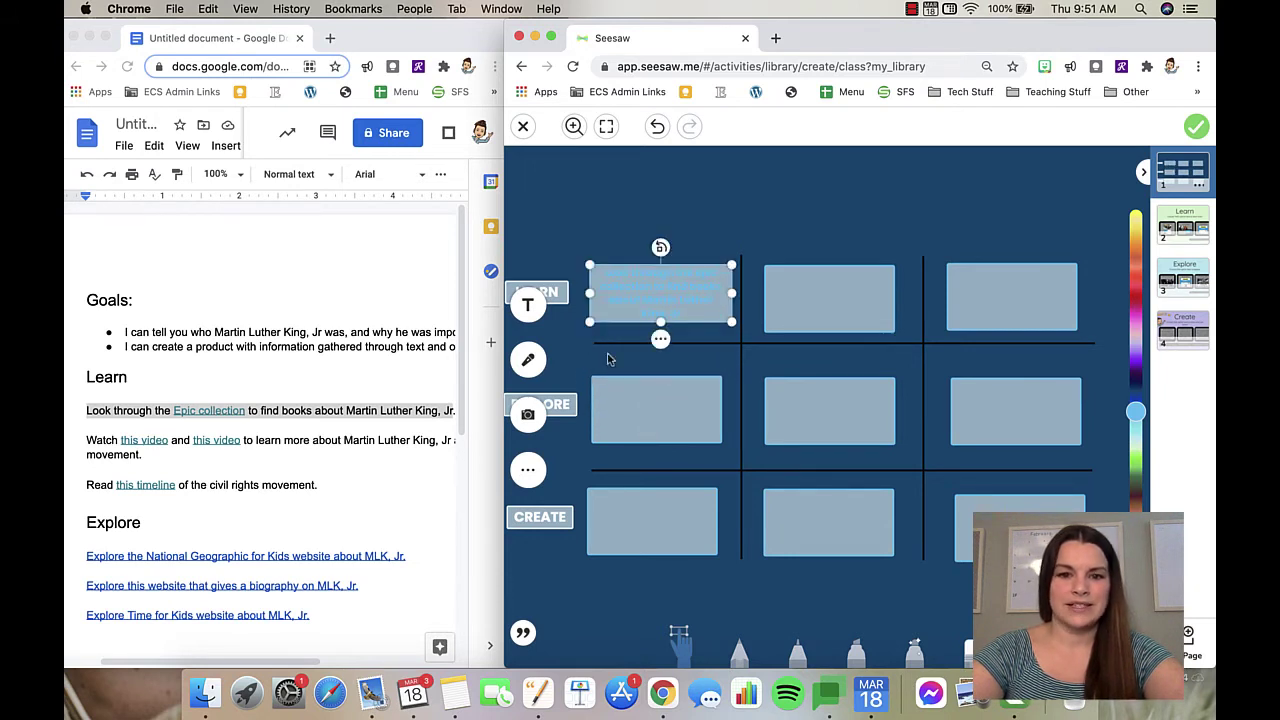
{"action": "left_click_drag", "start_coordinate": [507, 268], "coordinate": [311, 268]}
{"action": "left_click", "coordinate": [531, 389]}
{"action": "left_click", "coordinate": [560, 280]}
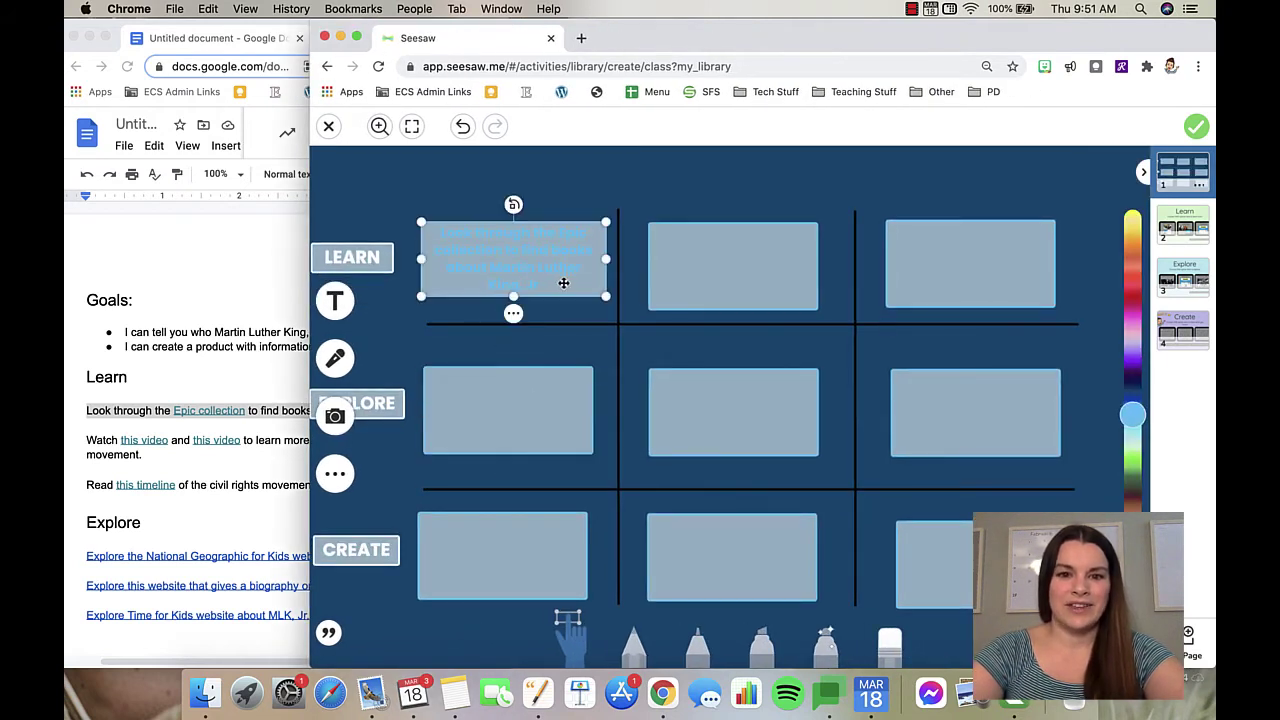
- Make the Epic collection text dark navy
{"action": "left_click_drag", "start_coordinate": [1135, 413], "coordinate": [1135, 390]}
{"action": "left_click", "coordinate": [757, 186]}
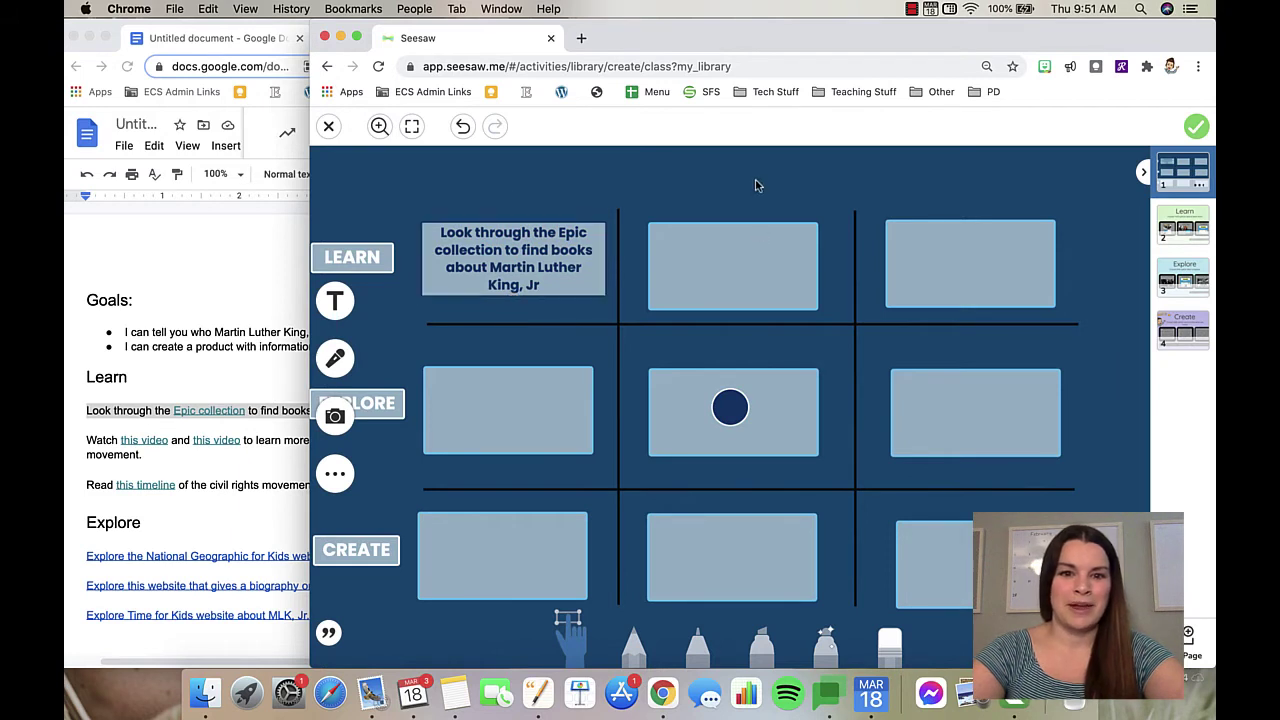
{"action": "left_click", "coordinate": [573, 285]}
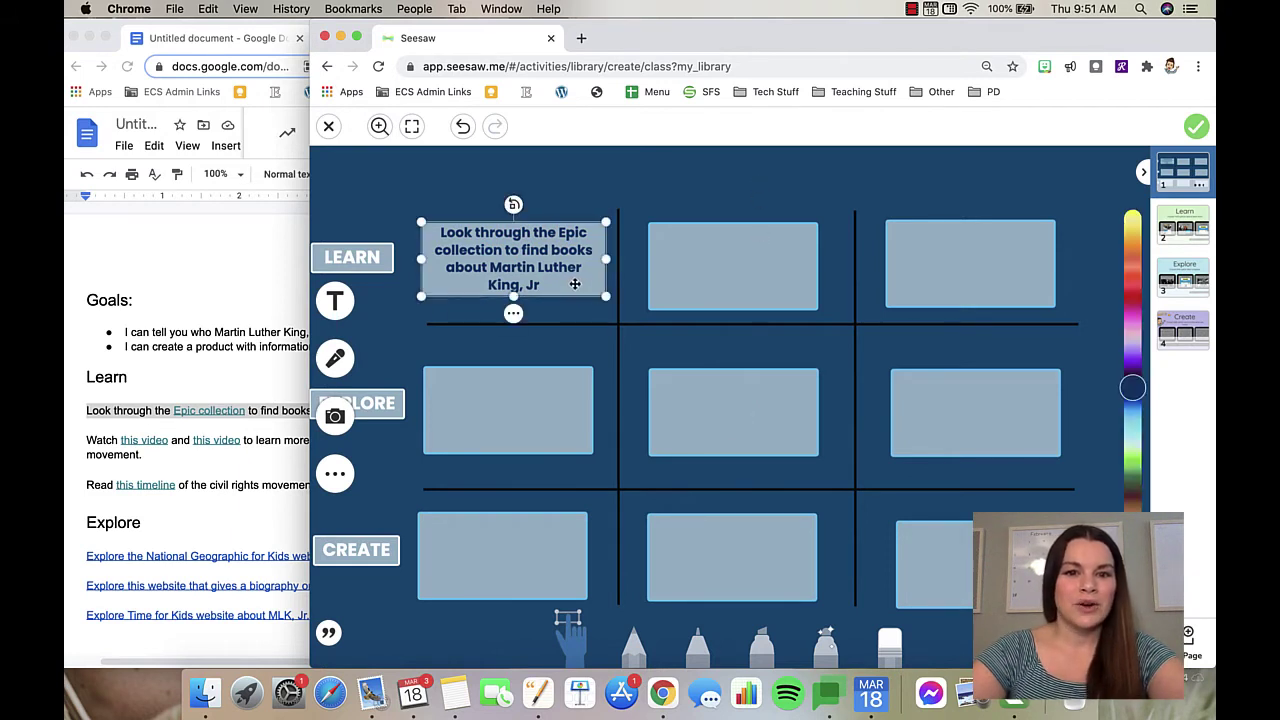
- Attach the Epic collection web address from the Doc as a link on that text box
{"action": "left_click", "coordinate": [254, 455]}
{"action": "left_click", "coordinate": [207, 411]}
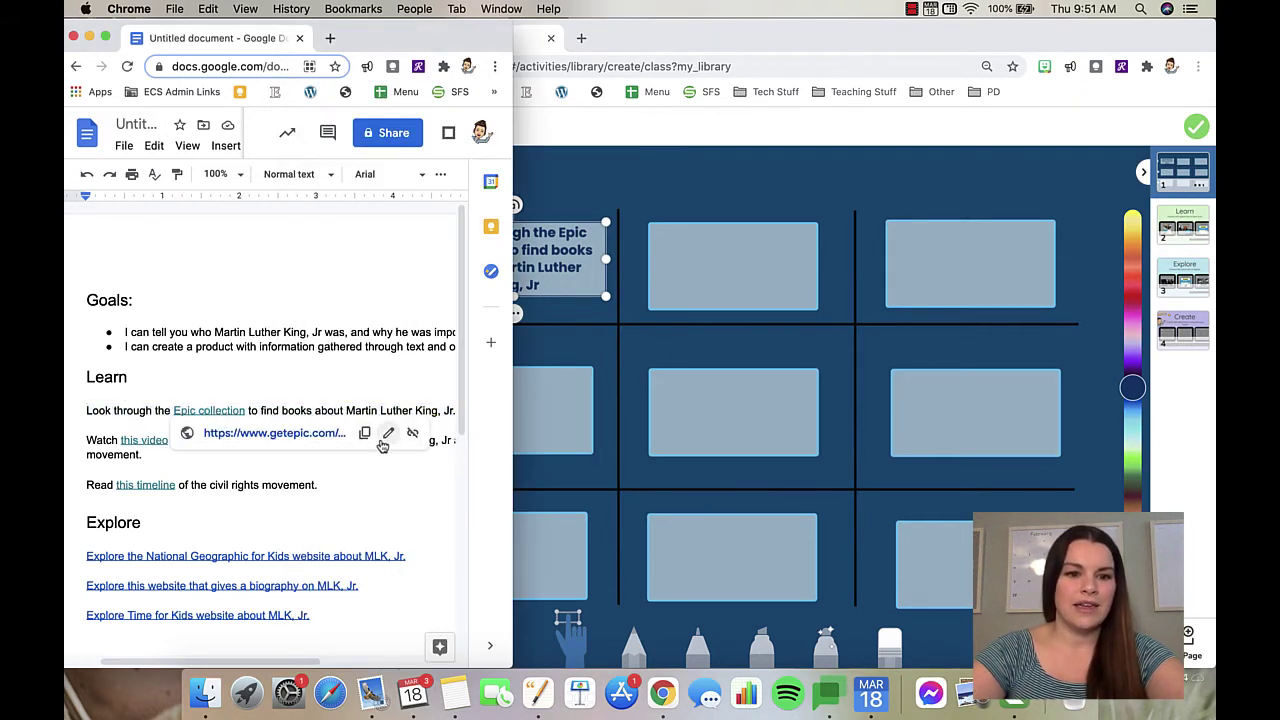
{"action": "left_click", "coordinate": [366, 434]}
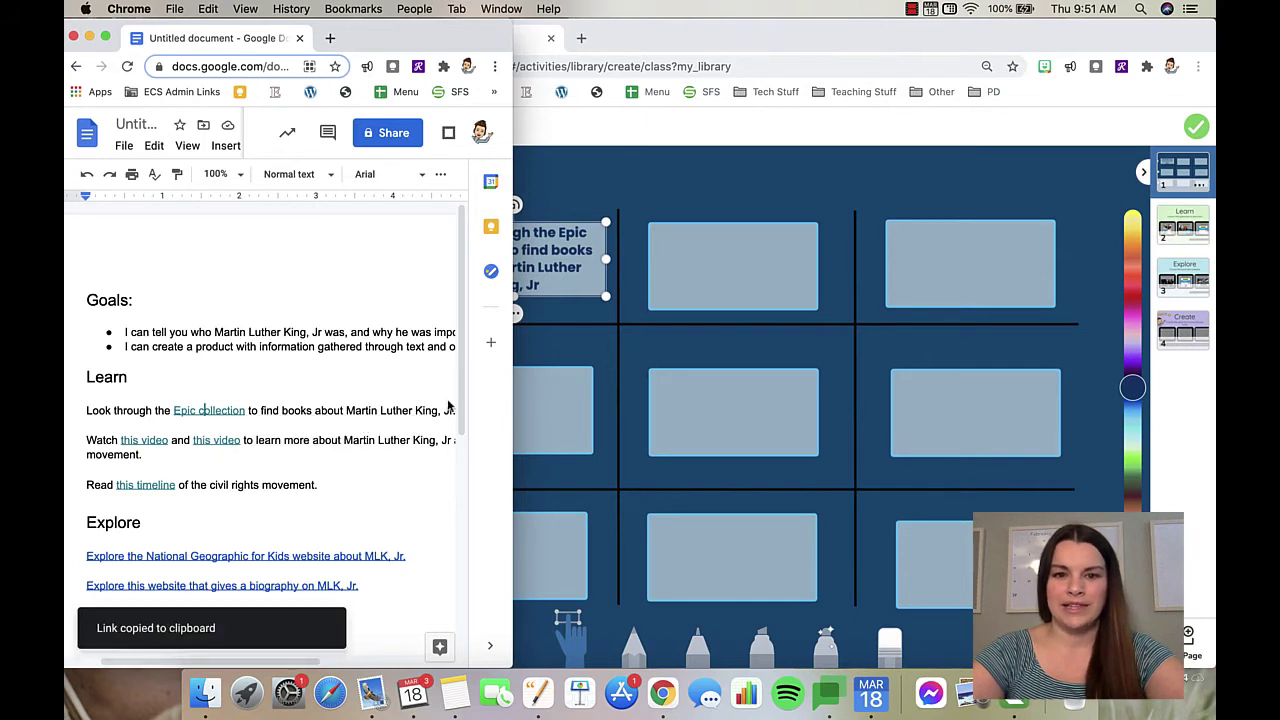
{"action": "left_click", "coordinate": [578, 279]}
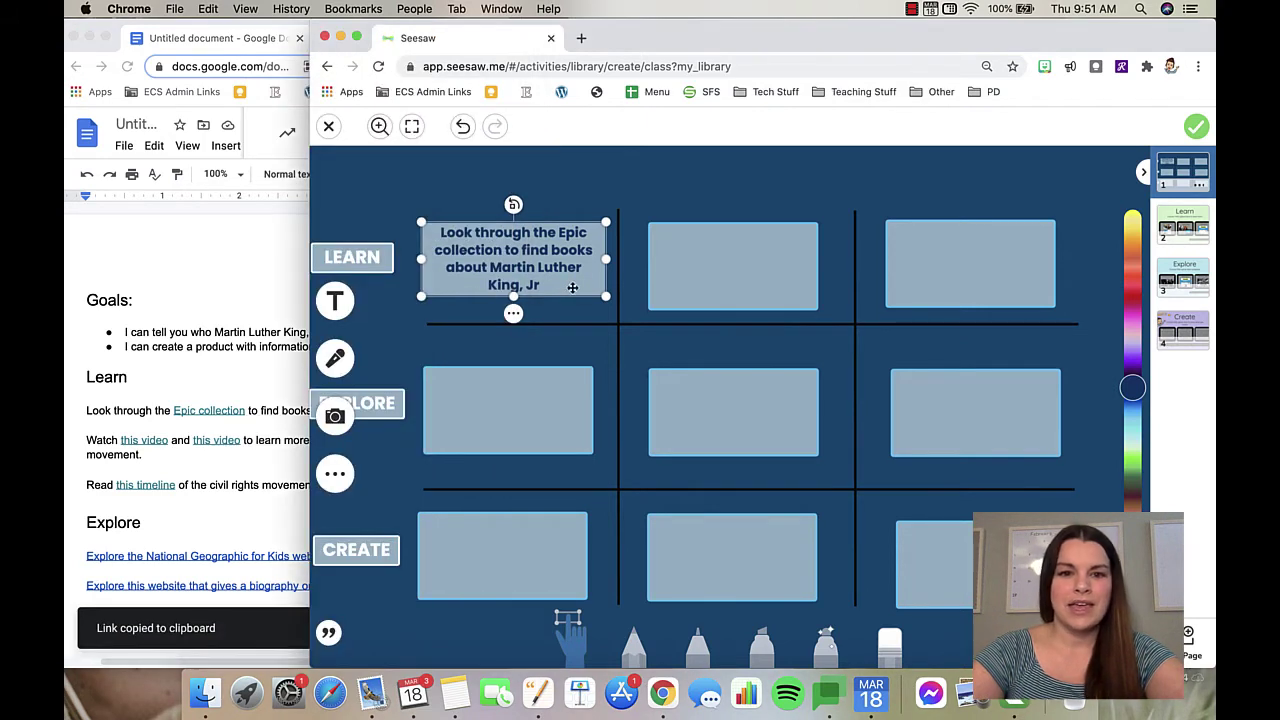
{"action": "left_click", "coordinate": [513, 313]}
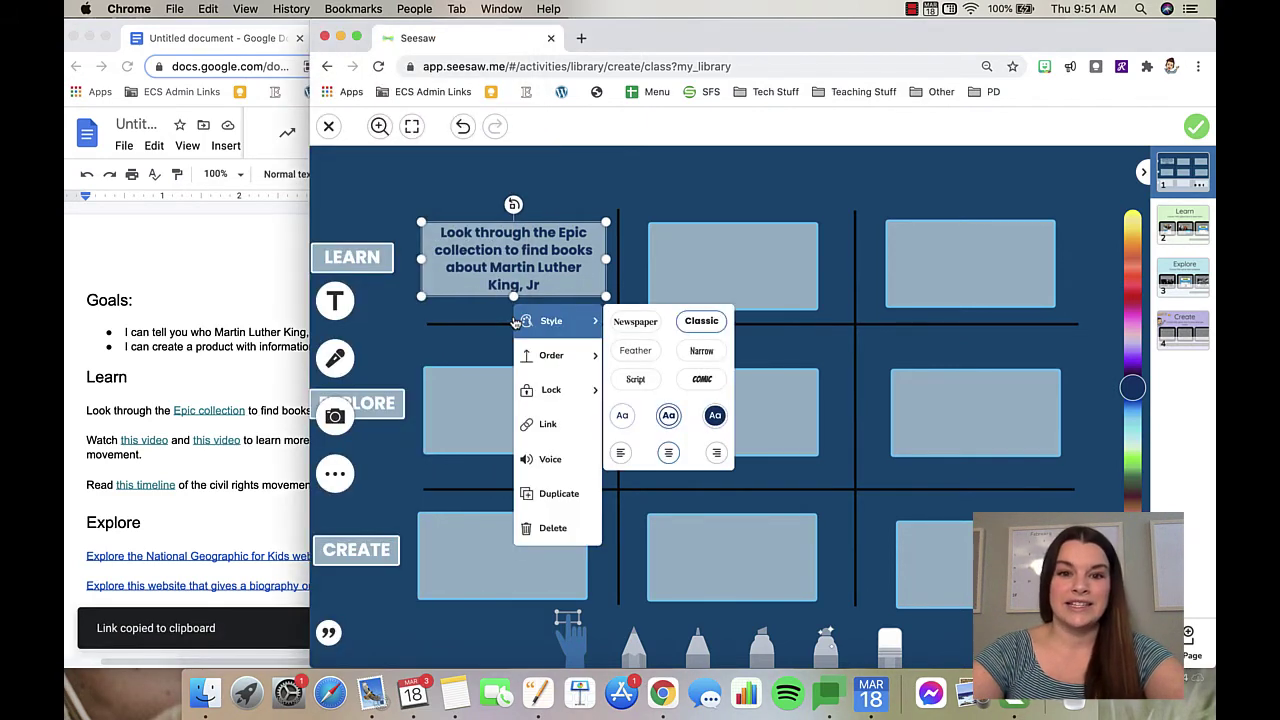
{"action": "left_click", "coordinate": [555, 424]}
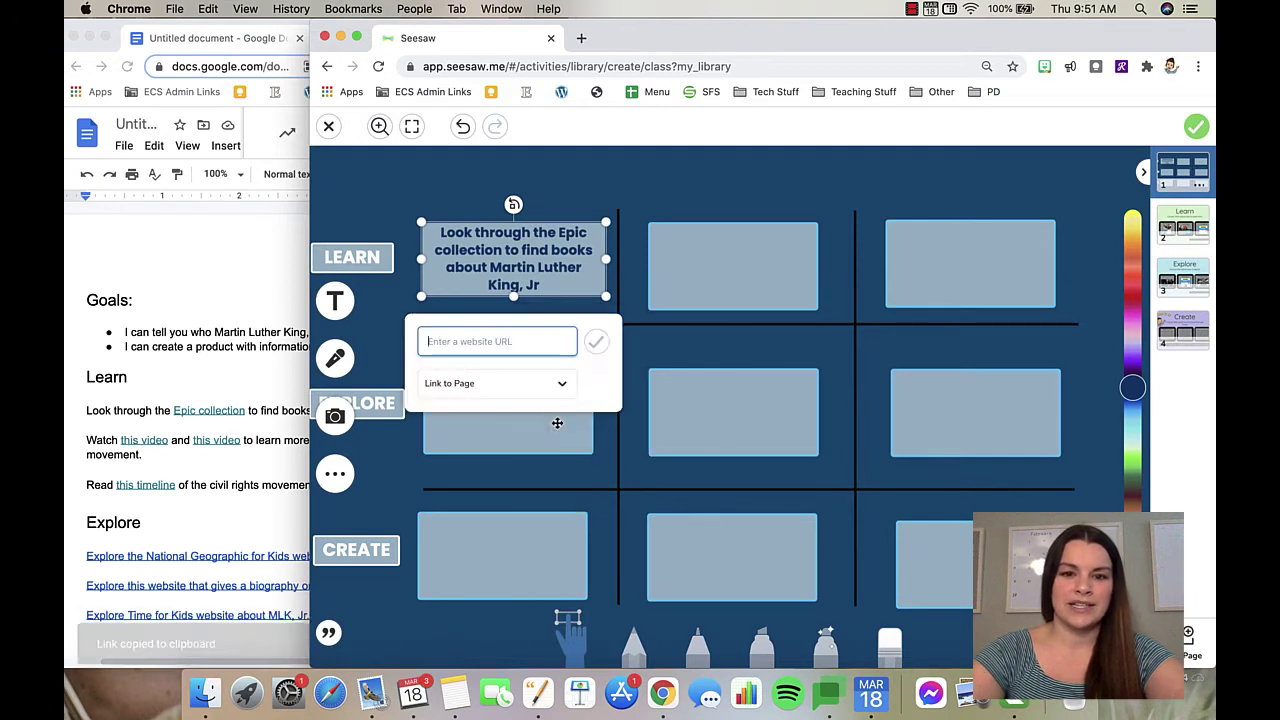
{"action": "key", "text": "super+v"}
{"action": "left_click", "coordinate": [596, 341]}
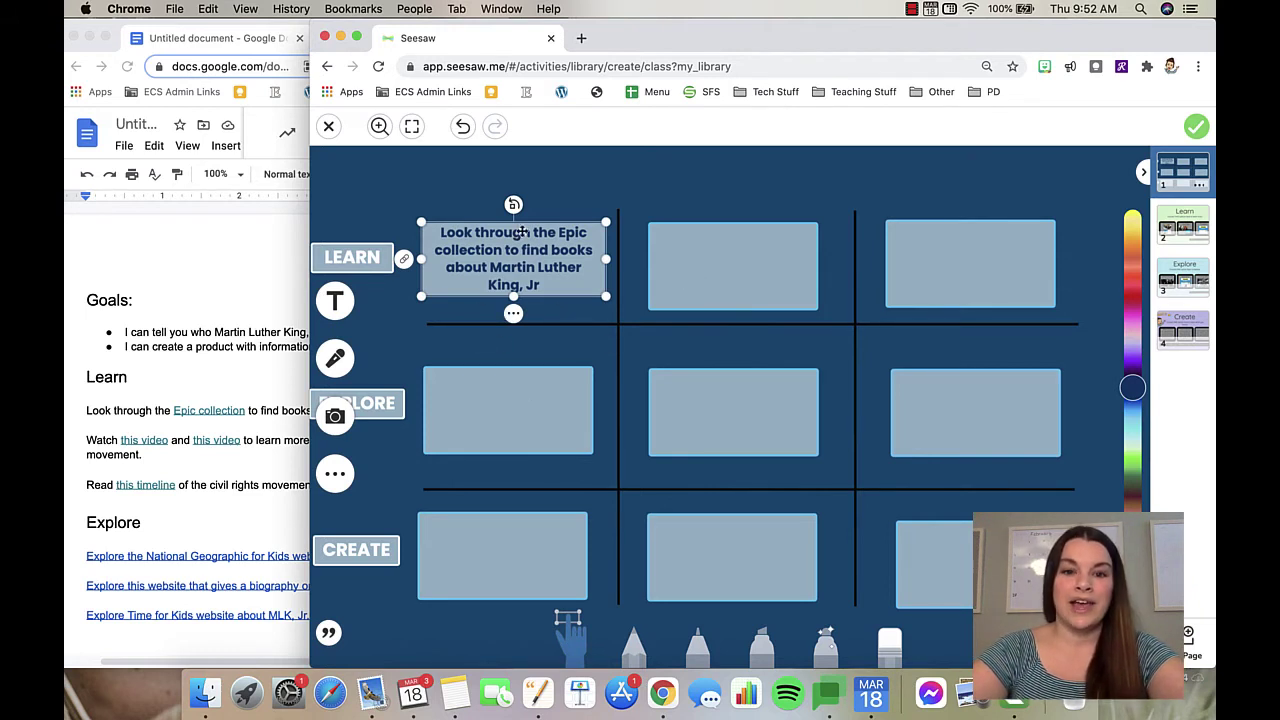
- Add the Doc's first video link to the board and shrink its preview toward the top-middle square
{"action": "left_click", "coordinate": [259, 366]}
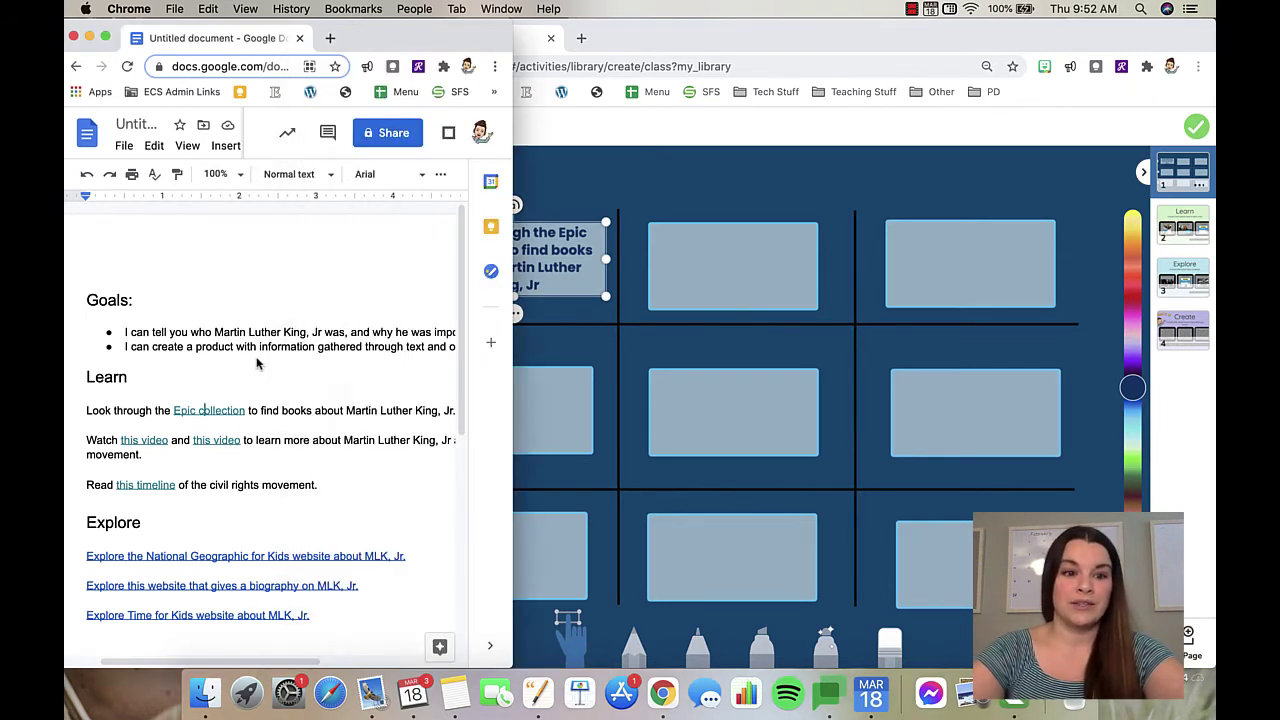
{"action": "left_click", "coordinate": [140, 441]}
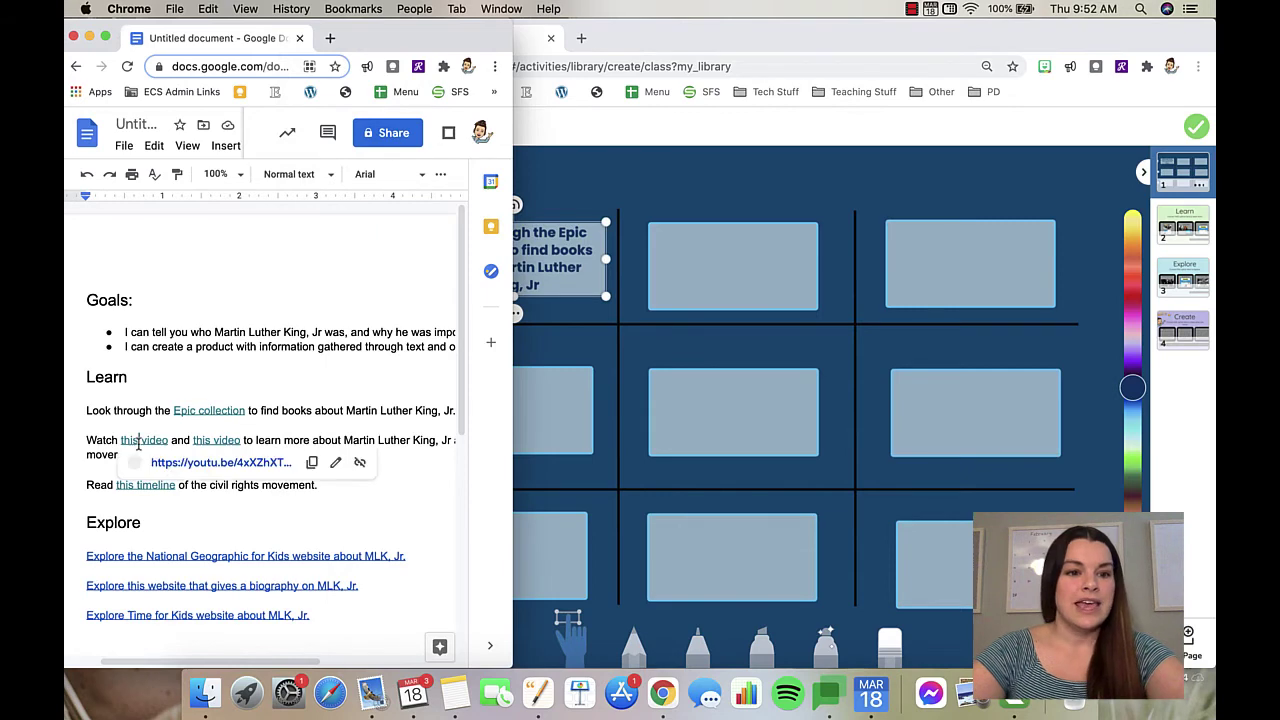
{"action": "left_click", "coordinate": [312, 464]}
{"action": "left_click", "coordinate": [700, 258]}
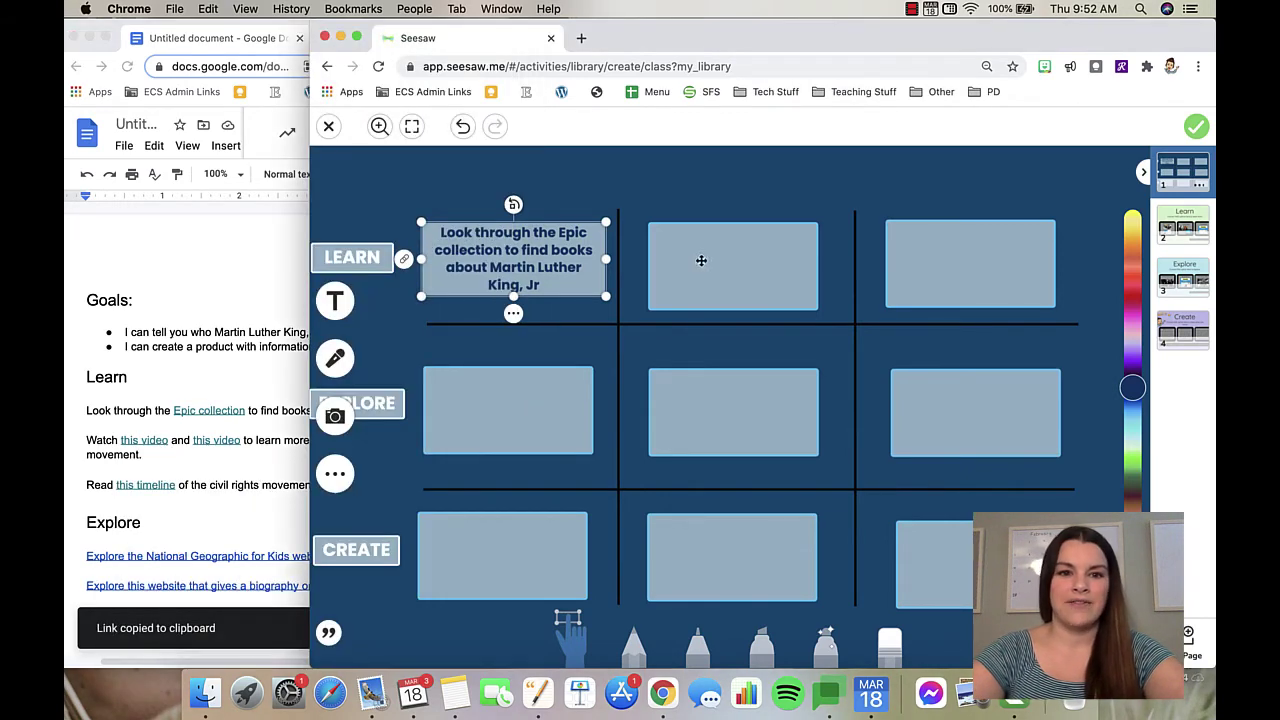
{"action": "left_click", "coordinate": [335, 473]}
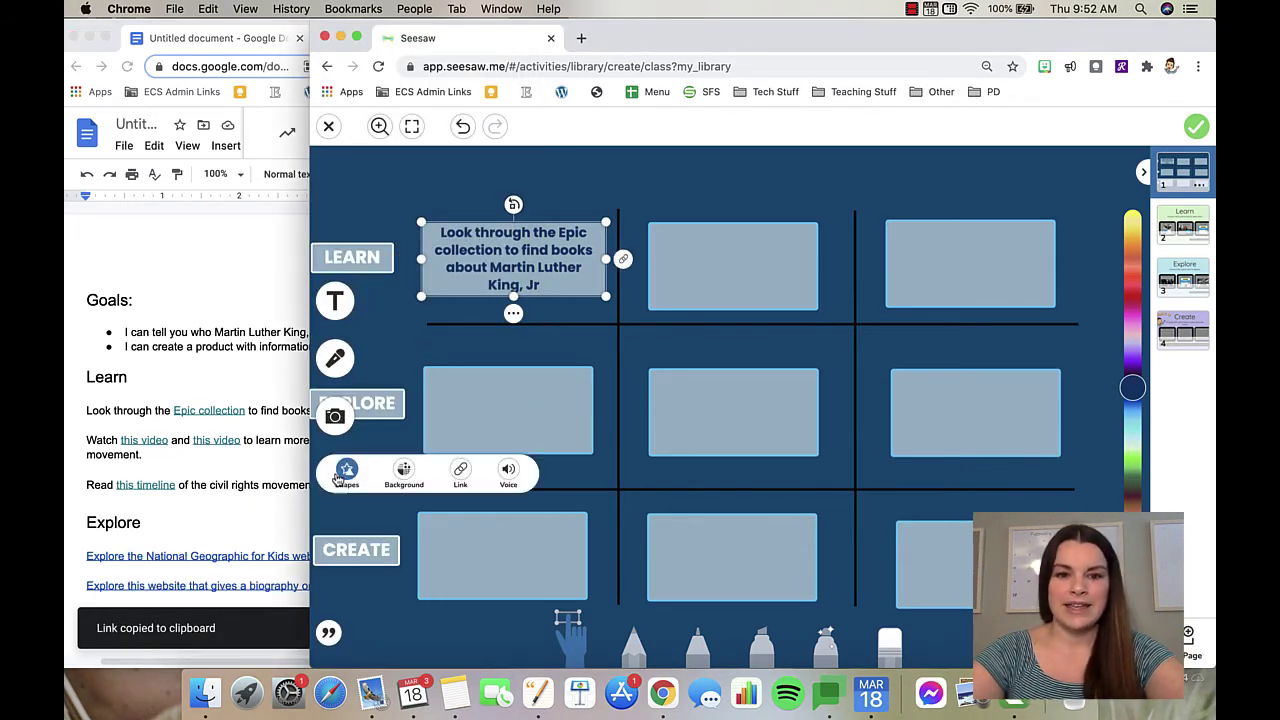
{"action": "left_click", "coordinate": [457, 472]}
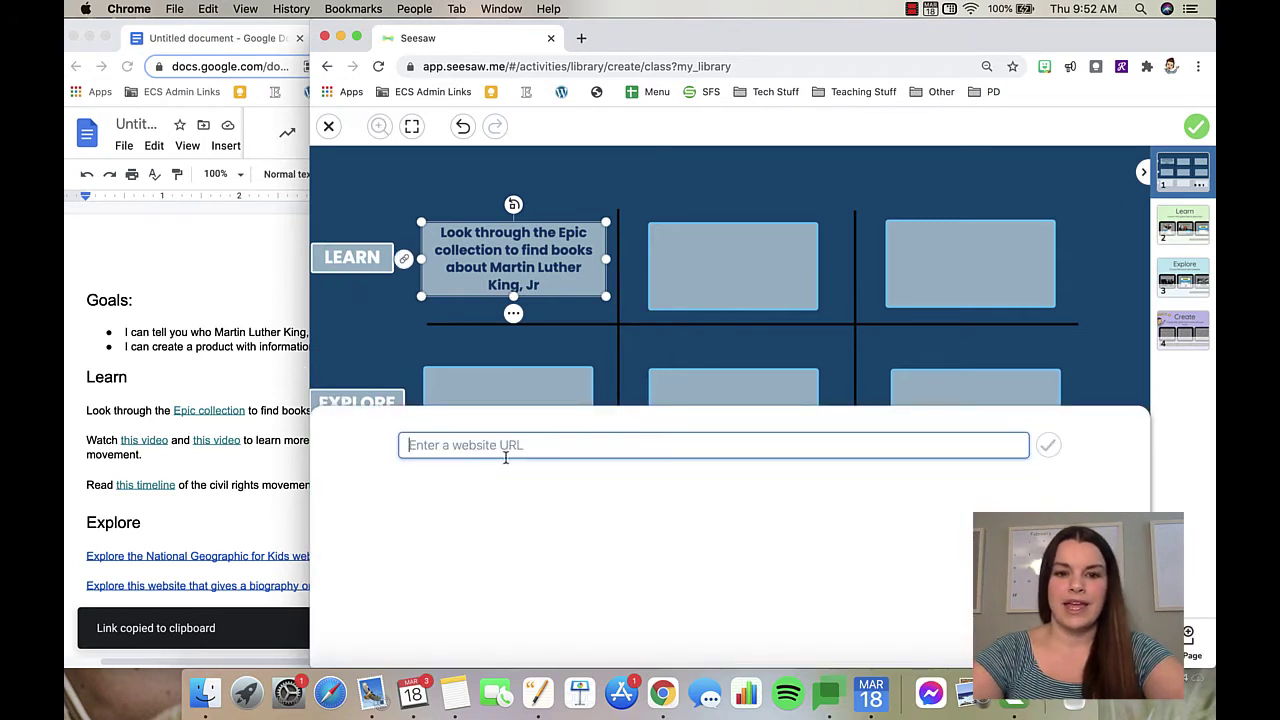
{"action": "key", "text": "super+v"}
{"action": "left_click", "coordinate": [1048, 445]}
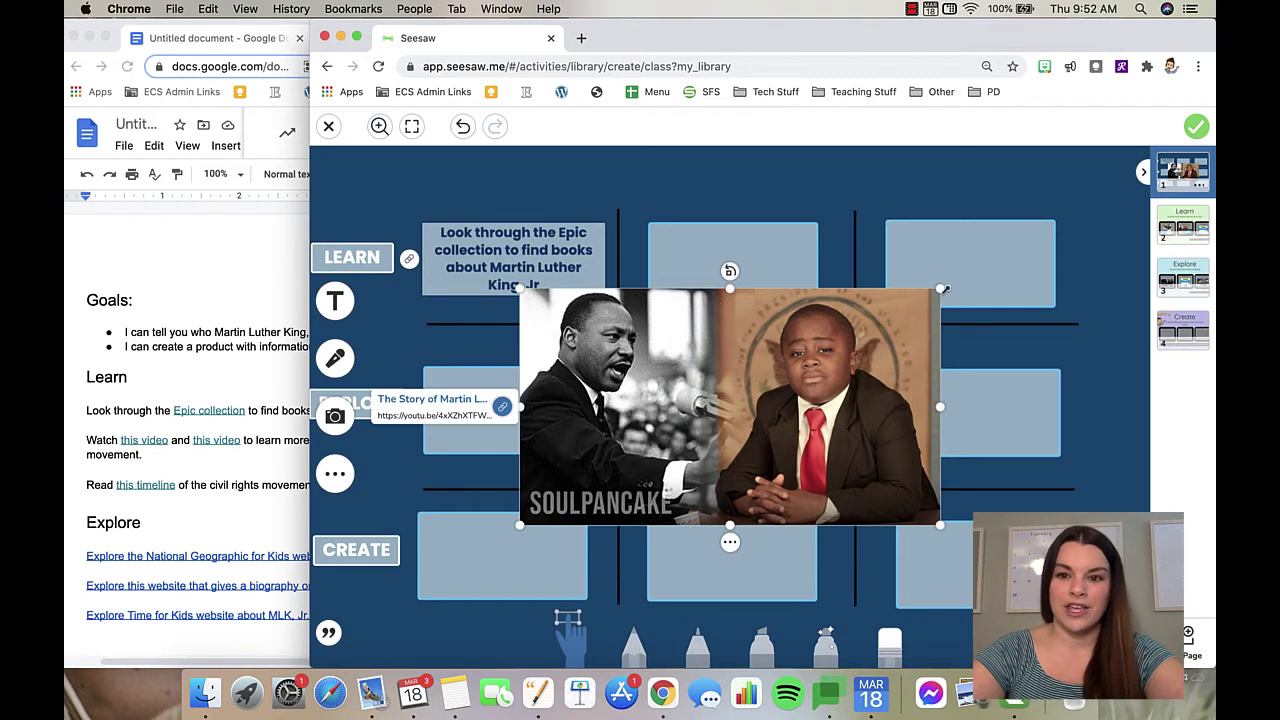
{"action": "left_click_drag", "start_coordinate": [943, 289], "coordinate": [738, 275]}
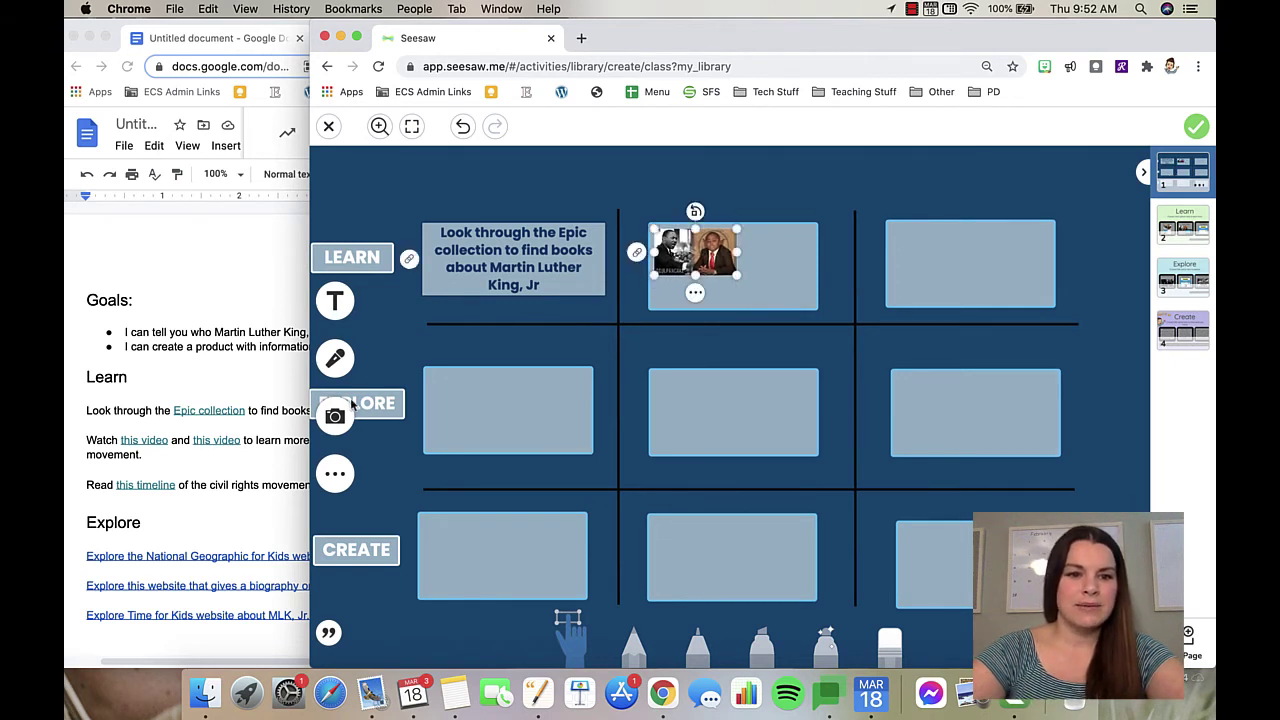
- Add the second YouTube video link and fit its thumbnail into the top-middle Learn box
{"action": "left_click", "coordinate": [277, 415]}
{"action": "left_click", "coordinate": [224, 440]}
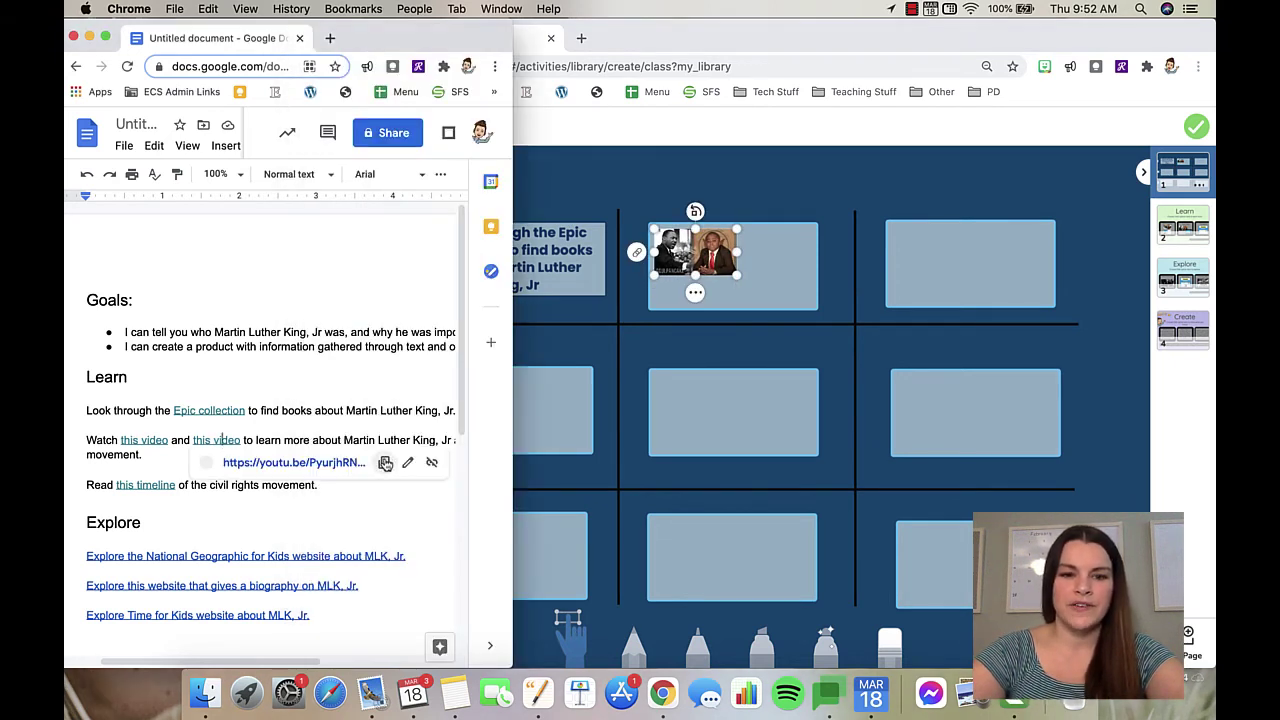
{"action": "left_click", "coordinate": [385, 463]}
{"action": "left_click", "coordinate": [750, 295]}
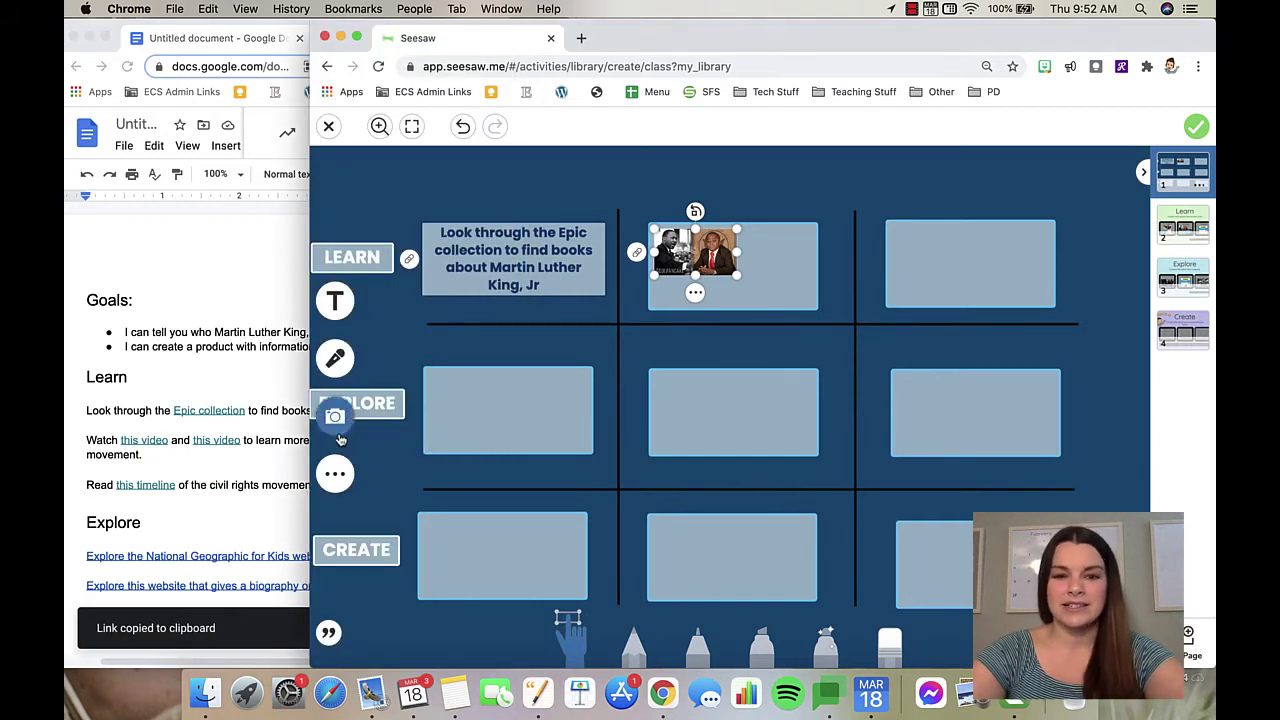
{"action": "left_click", "coordinate": [335, 473]}
{"action": "left_click", "coordinate": [457, 474]}
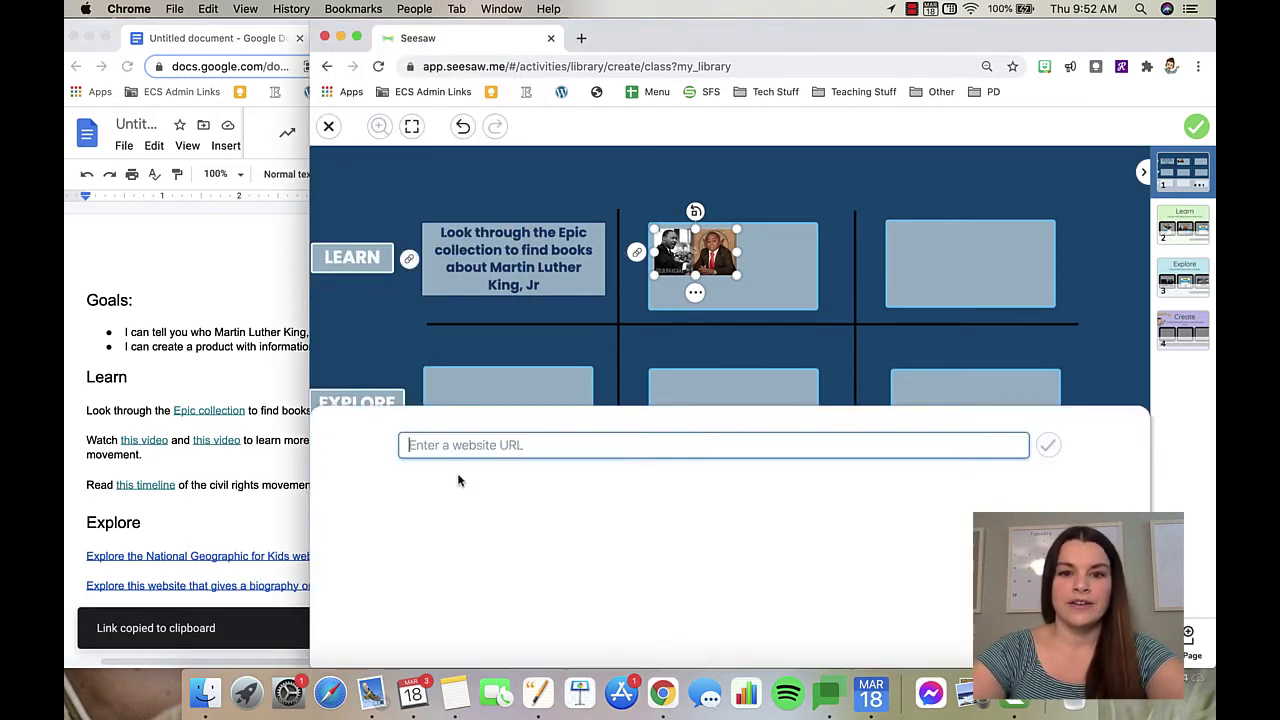
{"action": "key", "text": "super+v"}
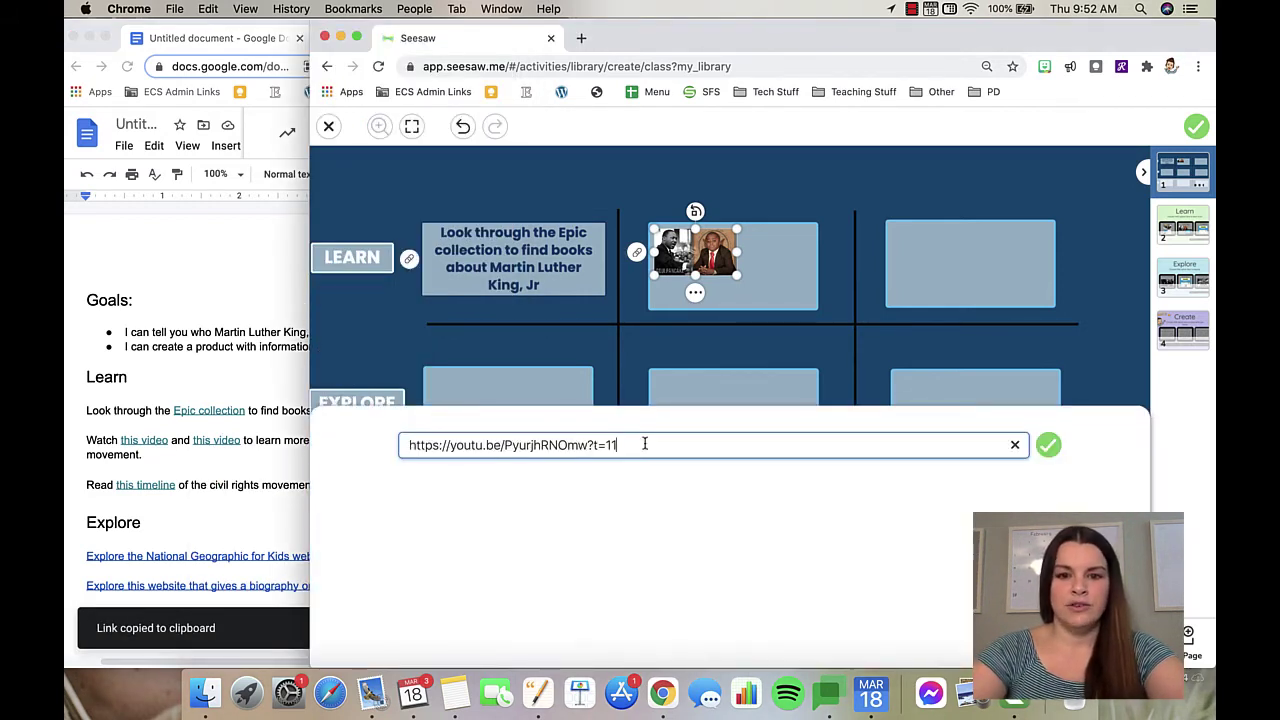
{"action": "left_click", "coordinate": [1048, 445]}
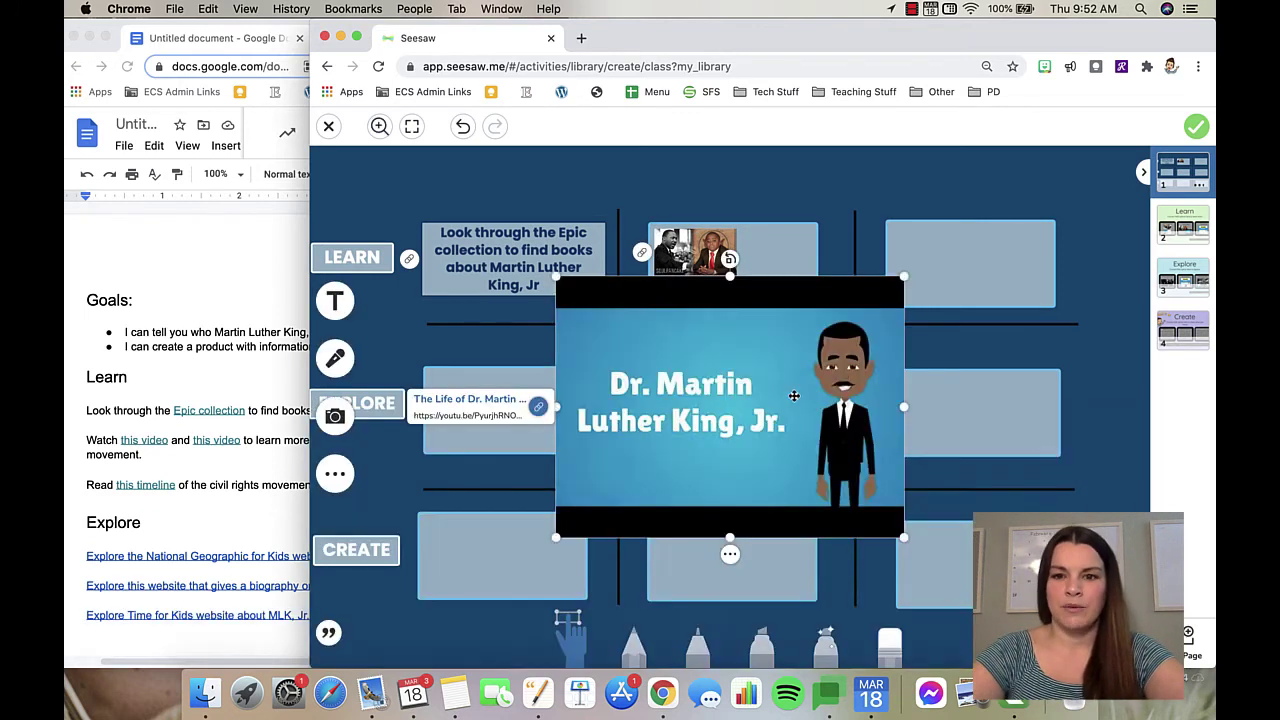
{"action": "left_click_drag", "start_coordinate": [884, 283], "coordinate": [698, 425]}
{"action": "left_click_drag", "start_coordinate": [559, 443], "coordinate": [765, 281]}
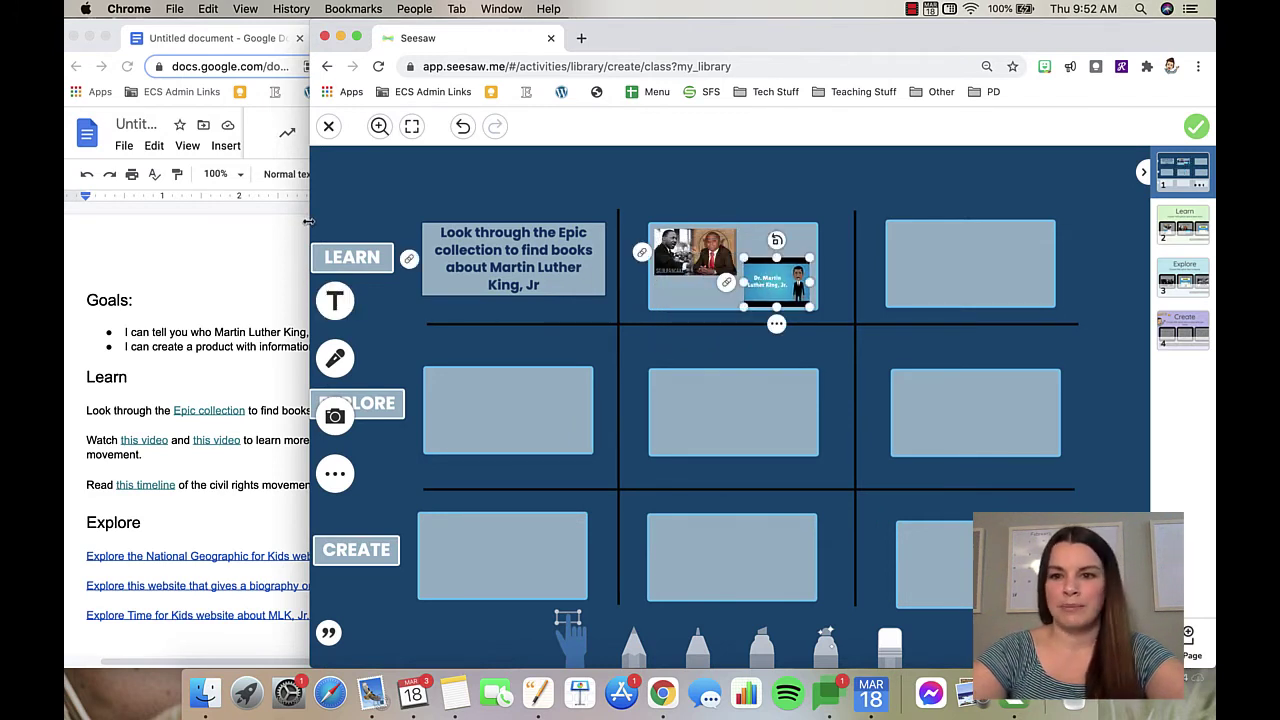
- Paste 'Read this timeline of the civil rights movement.' into the top-right box in dark blue, then resize it
{"action": "left_click", "coordinate": [224, 385]}
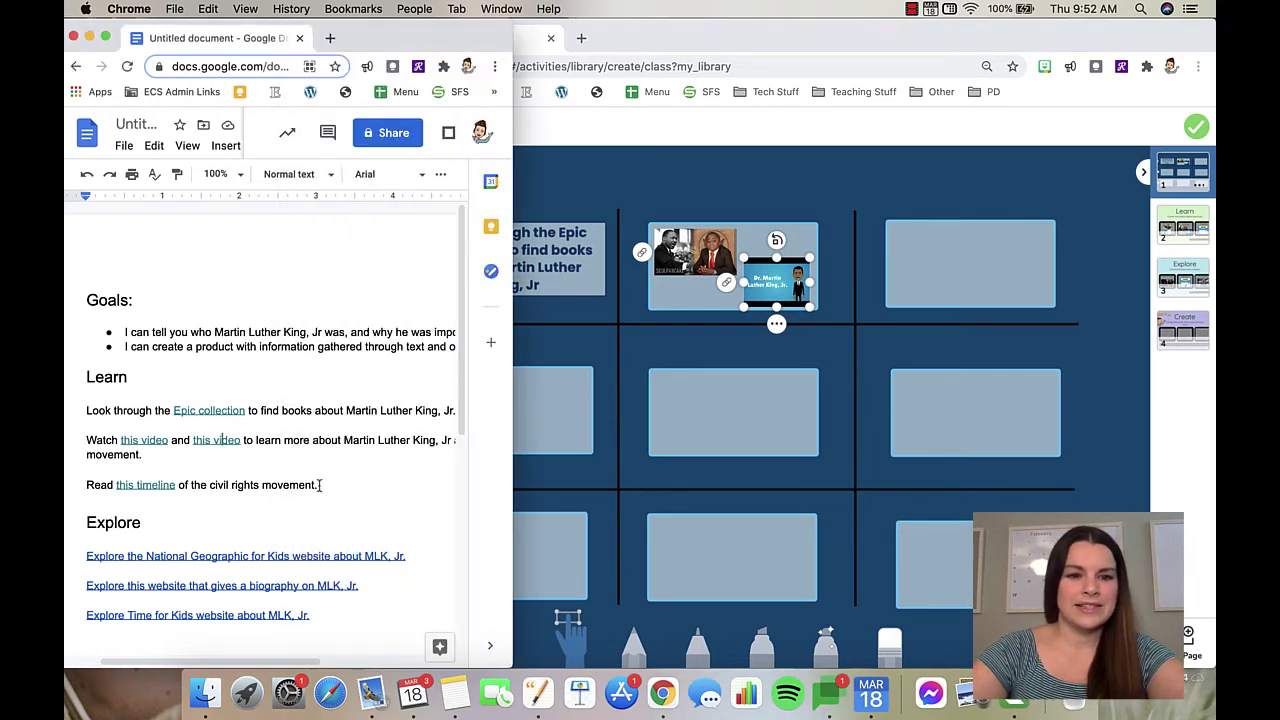
{"action": "left_click_drag", "start_coordinate": [362, 493], "coordinate": [79, 486]}
{"action": "key", "text": "super+c"}
{"action": "left_click", "coordinate": [950, 264]}
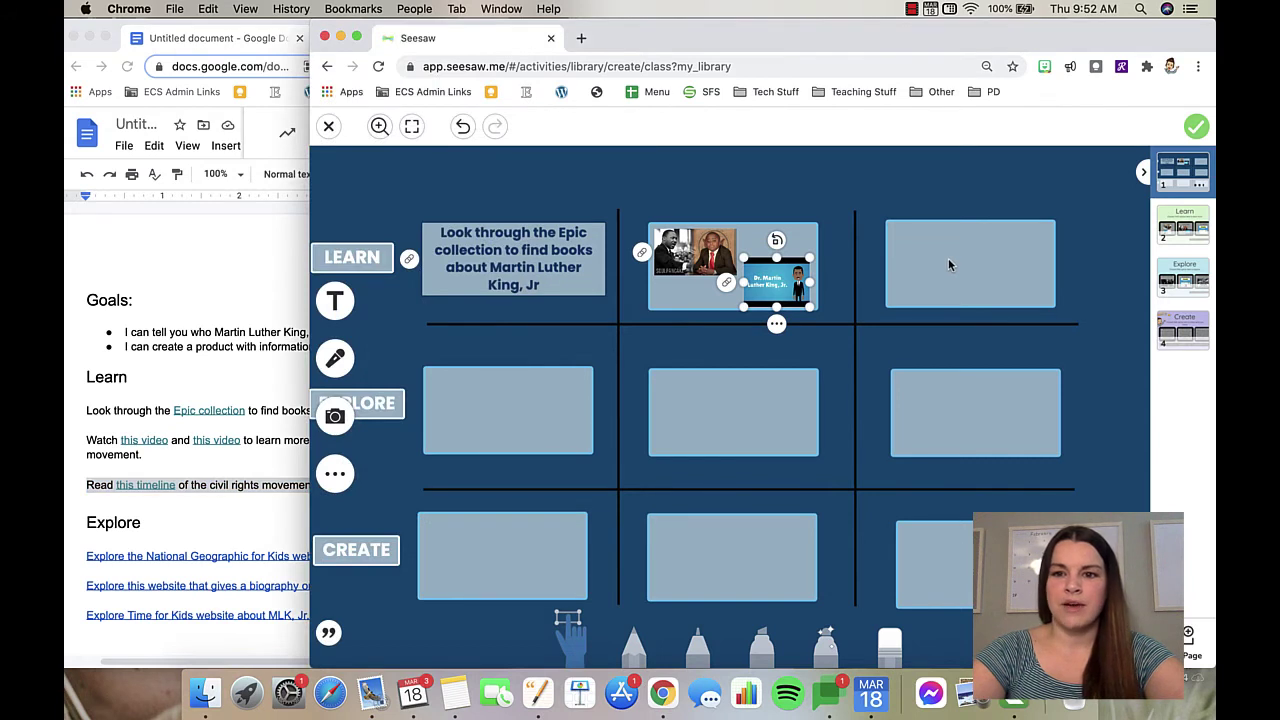
{"action": "left_click", "coordinate": [948, 258]}
{"action": "key", "text": "super+v"}
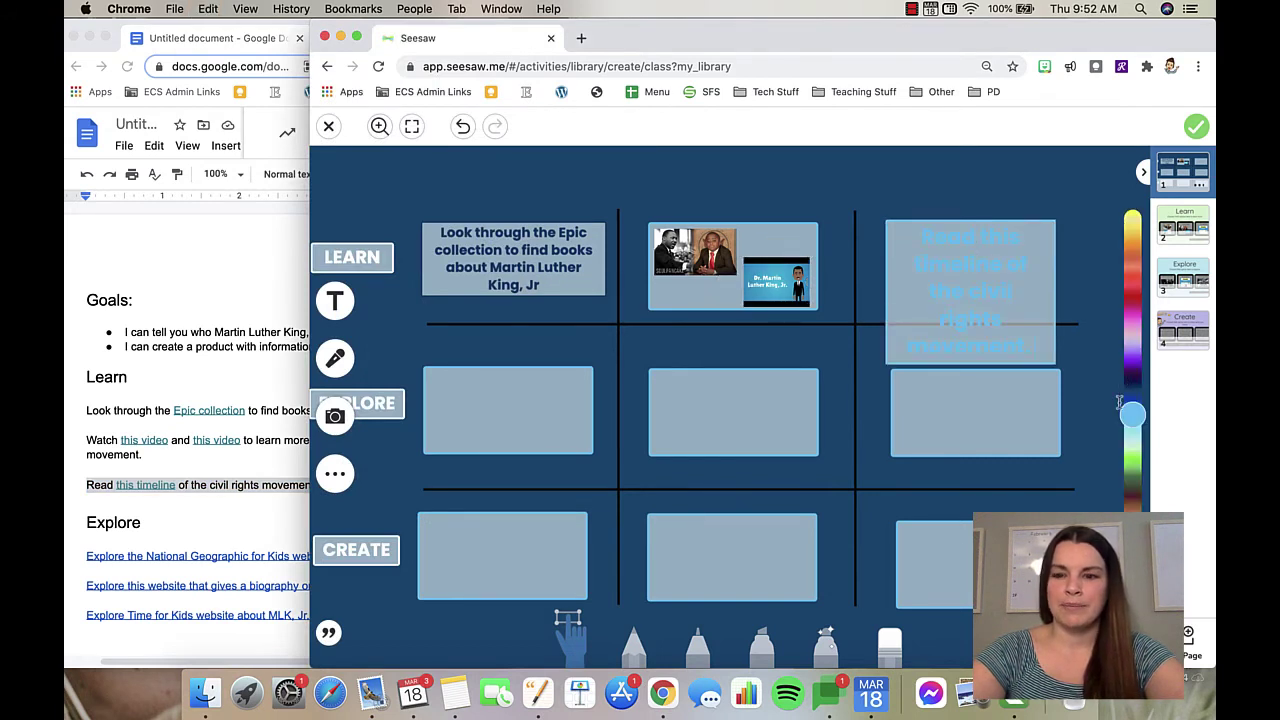
{"action": "left_click_drag", "start_coordinate": [1132, 413], "coordinate": [1135, 397]}
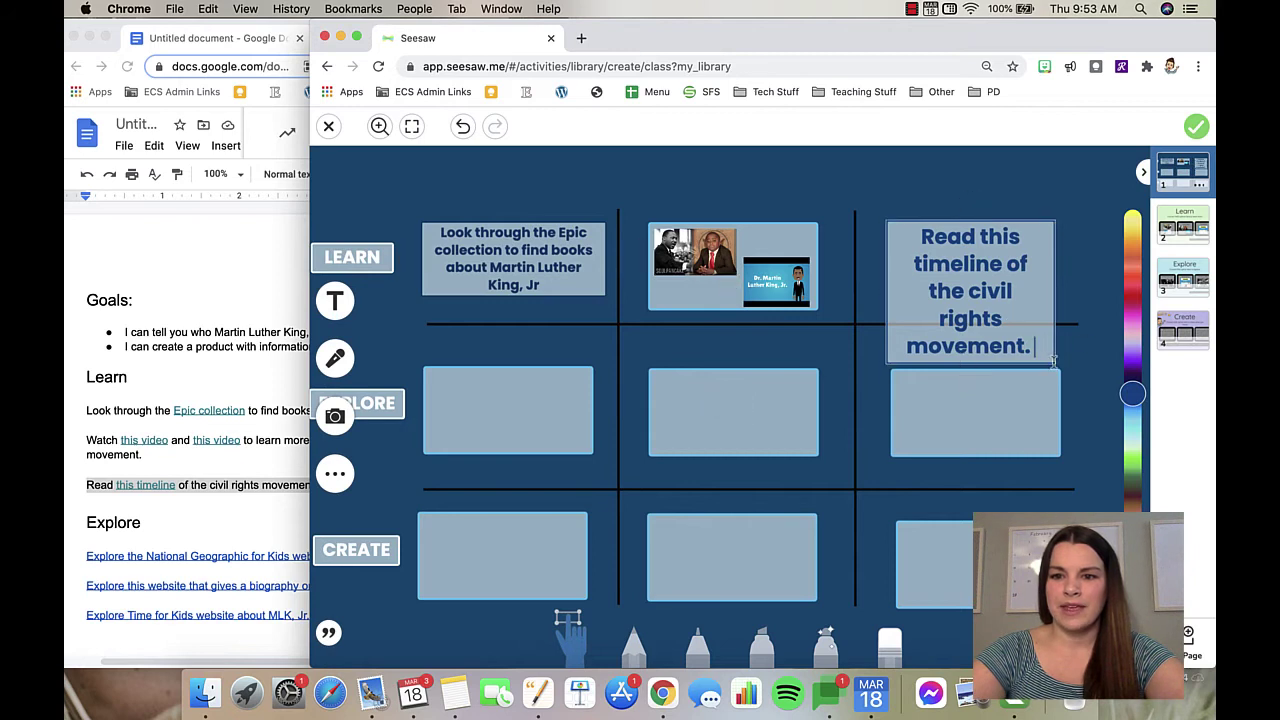
{"action": "key", "text": "shift+alt+Left"}
{"action": "left_click", "coordinate": [1068, 281]}
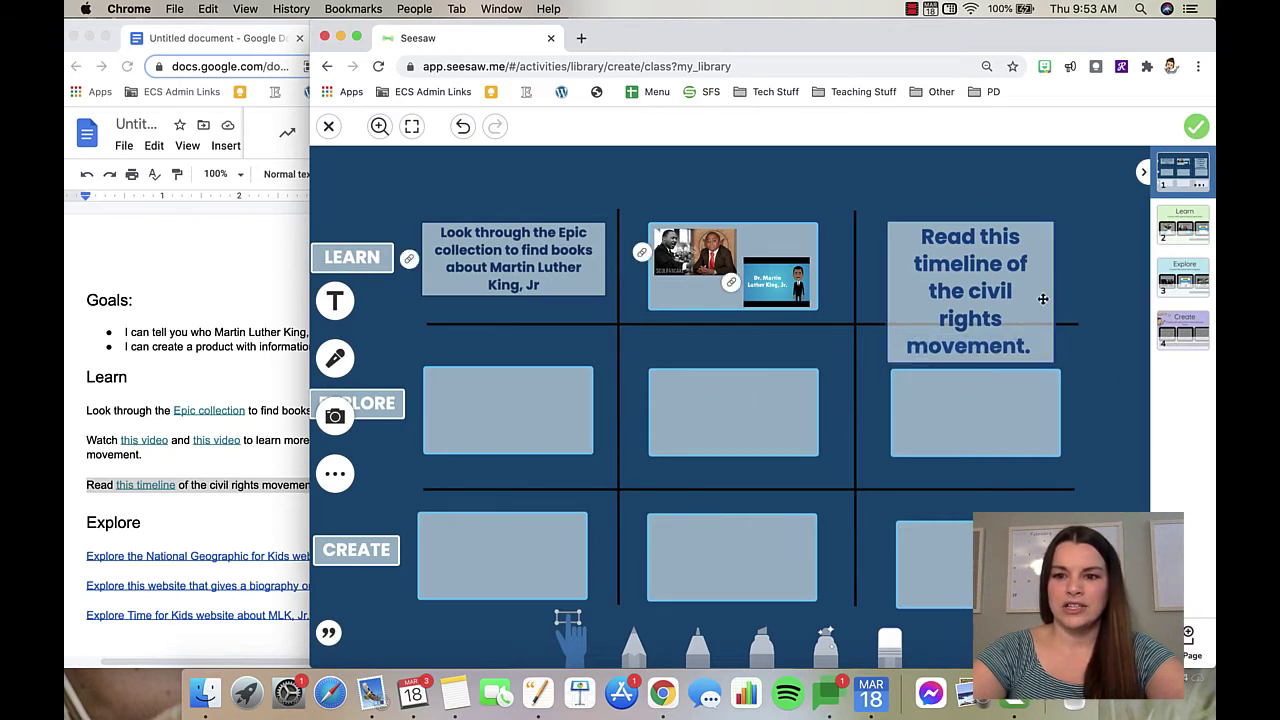
{"action": "left_click", "coordinate": [1042, 298]}
{"action": "left_click_drag", "start_coordinate": [1056, 364], "coordinate": [1040, 265]}
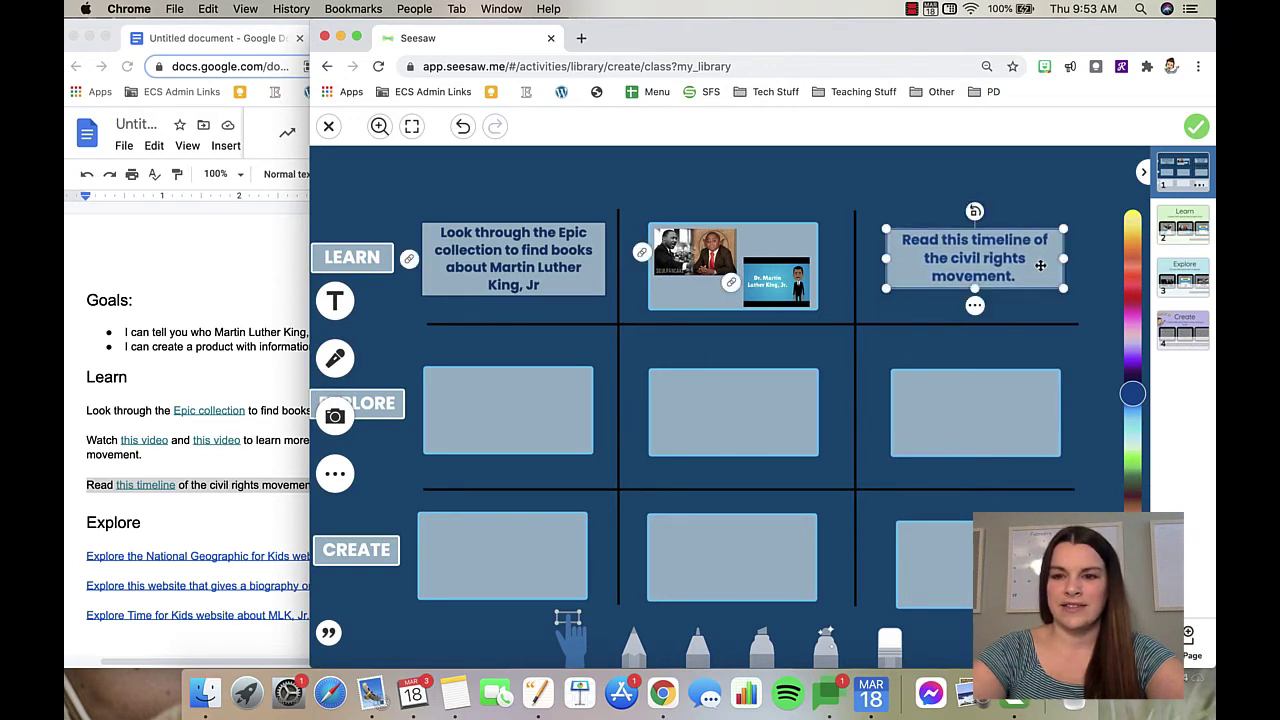
{"action": "left_click", "coordinate": [1092, 273]}
- Link the timeline box to the civil rights timeline website address from the lesson document
{"action": "left_click", "coordinate": [1008, 280]}
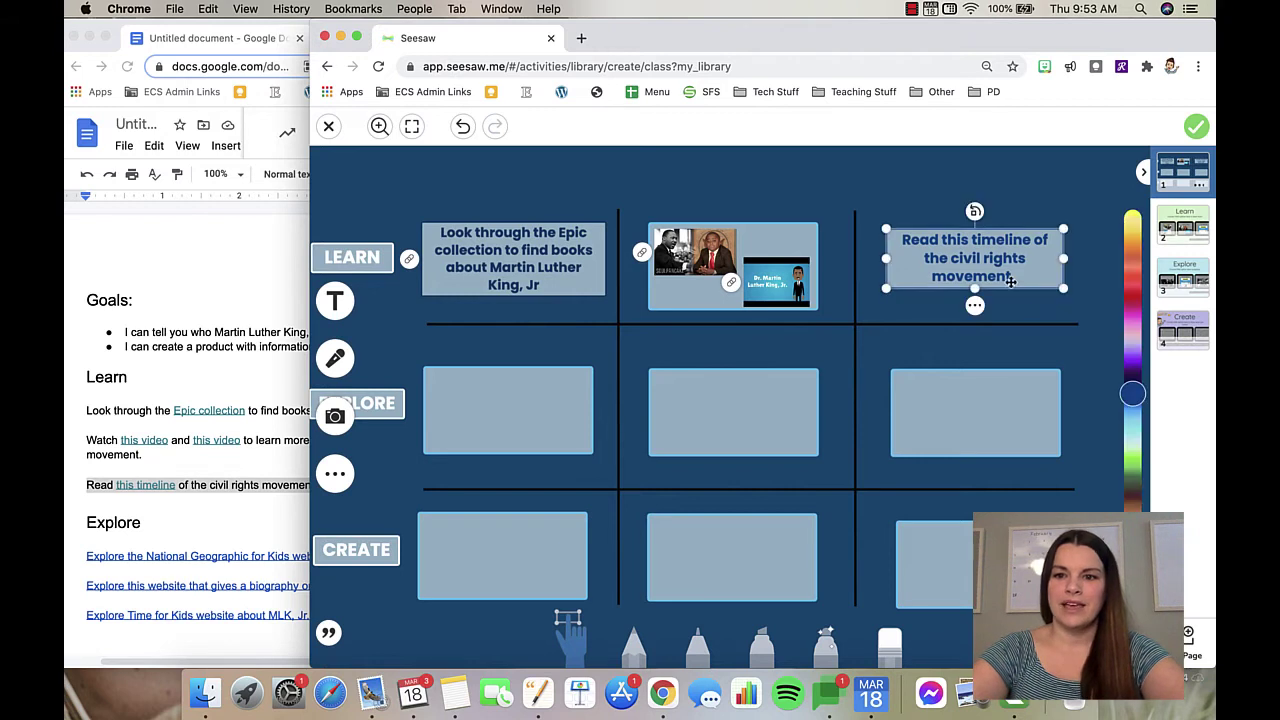
{"action": "left_click", "coordinate": [977, 300]}
{"action": "left_click", "coordinate": [937, 360]}
{"action": "left_click", "coordinate": [920, 416]}
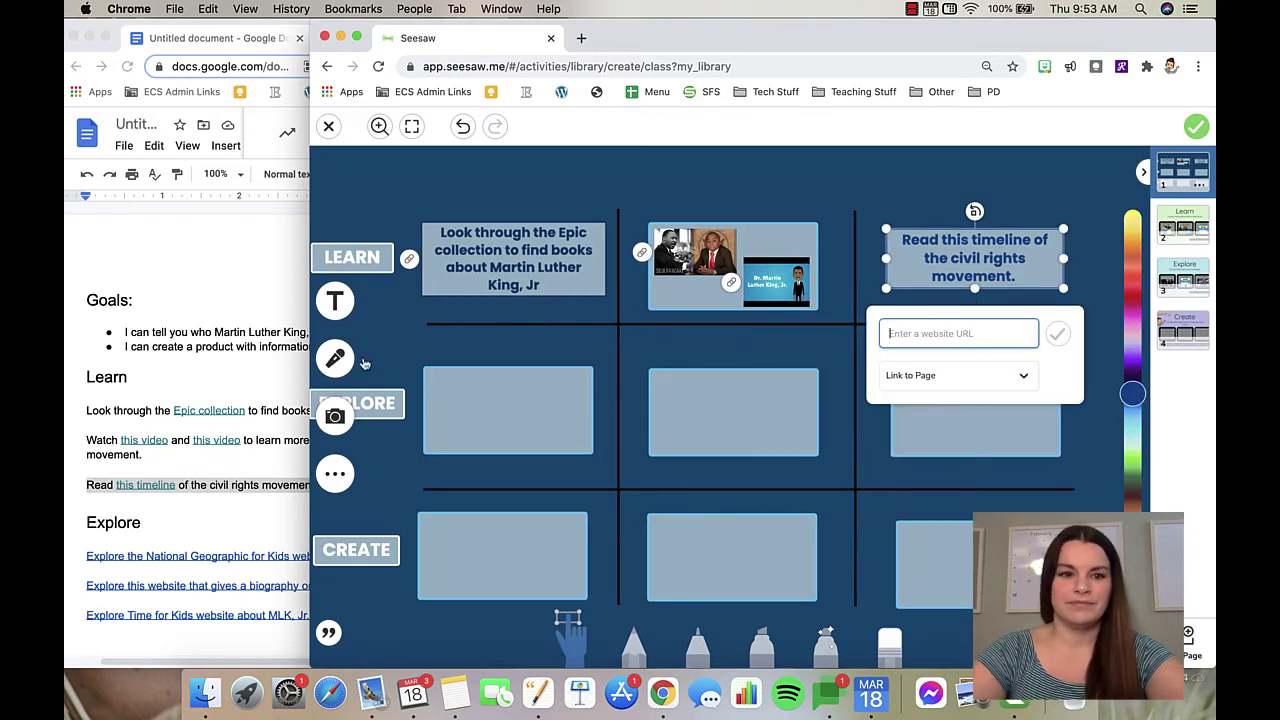
{"action": "left_click", "coordinate": [212, 482]}
{"action": "left_click", "coordinate": [157, 487]}
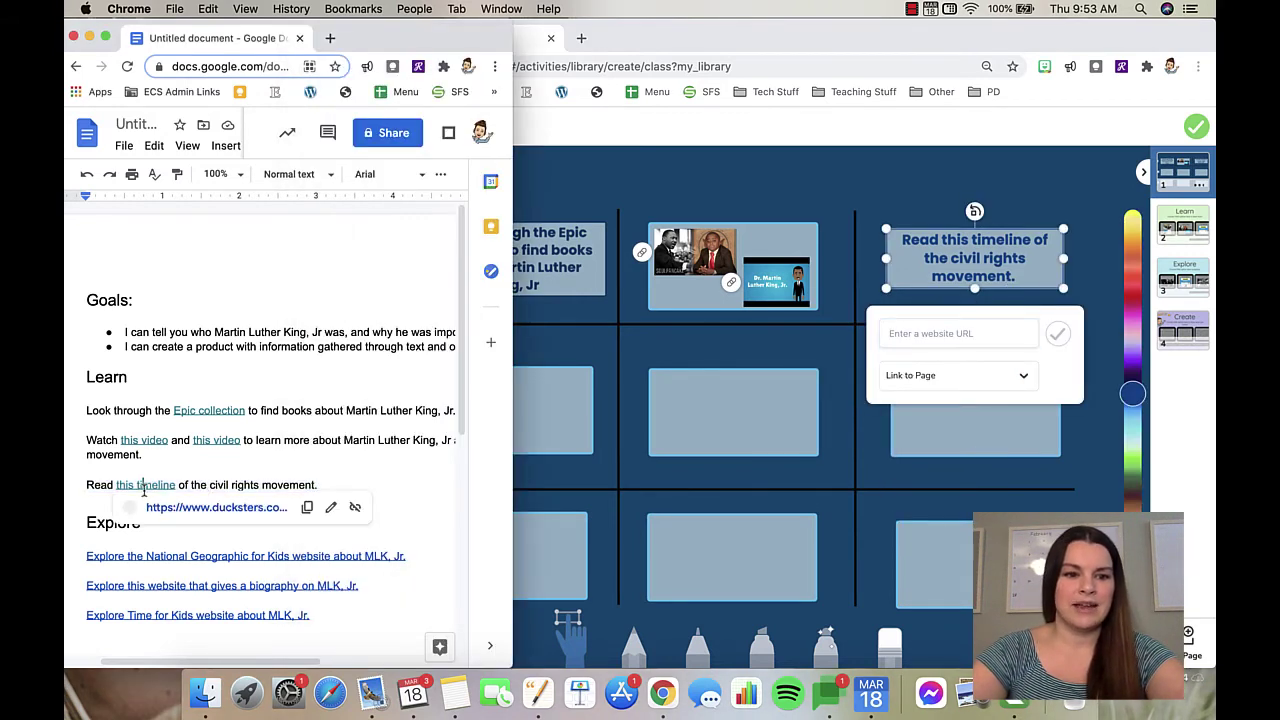
{"action": "left_click", "coordinate": [335, 506]}
{"action": "left_click", "coordinate": [919, 335]}
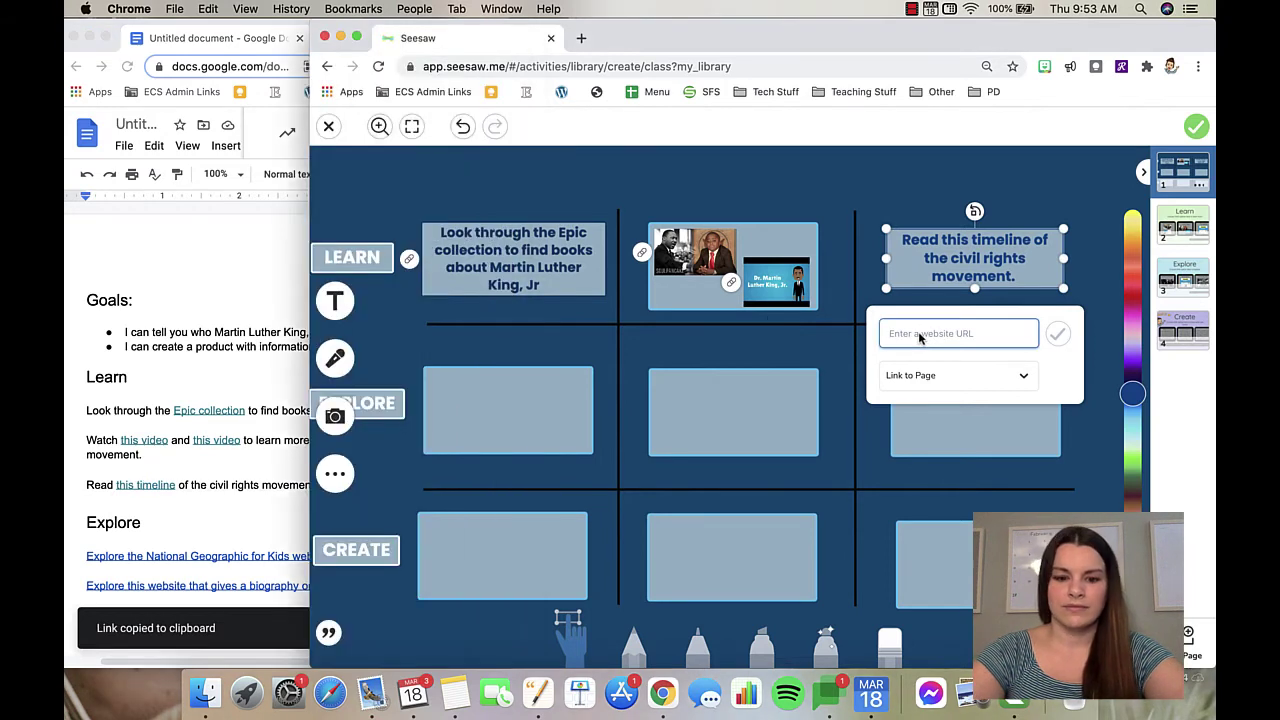
{"action": "key", "text": "super+v"}
{"action": "left_click", "coordinate": [1057, 334]}
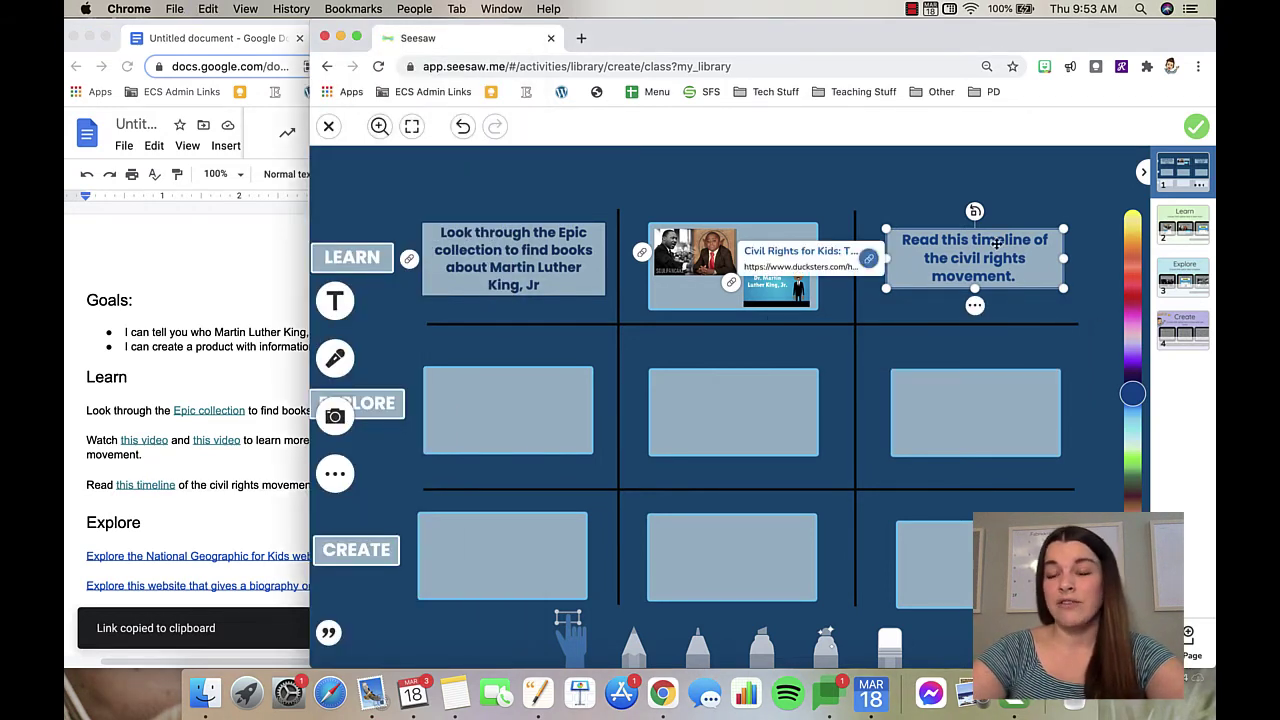
{"action": "left_click", "coordinate": [975, 300]}
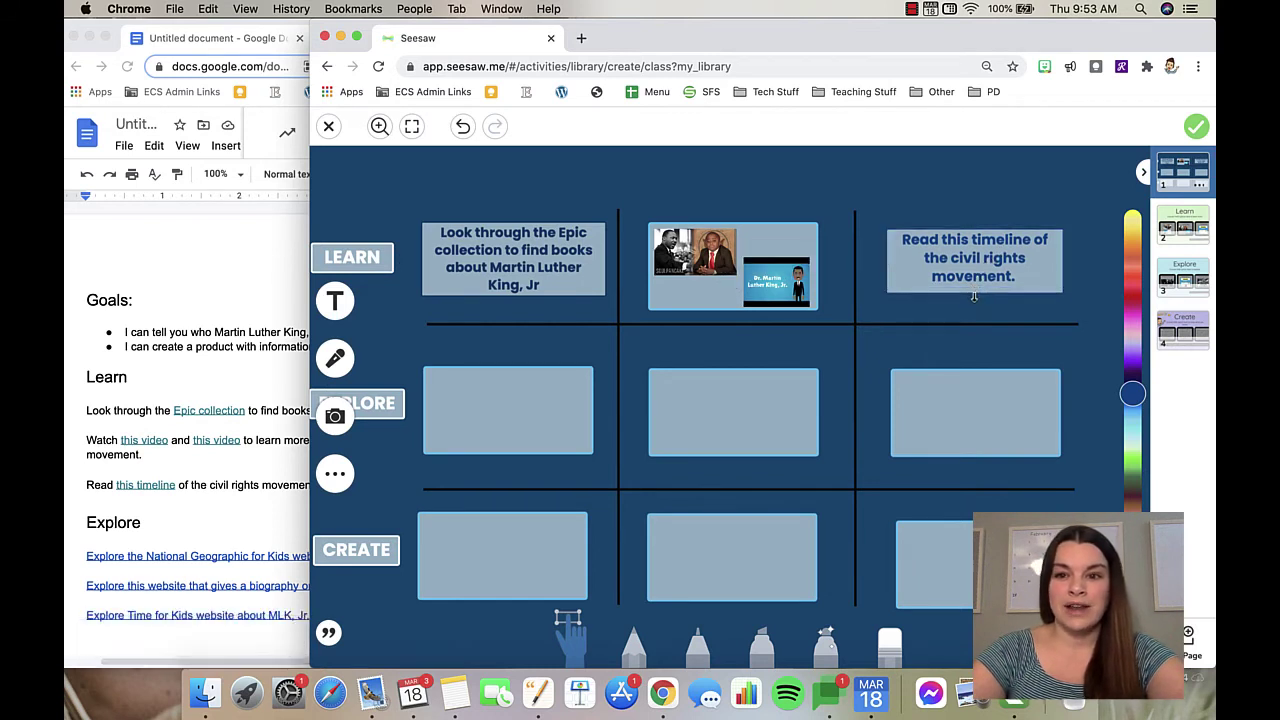
{"action": "left_click", "coordinate": [1050, 294]}
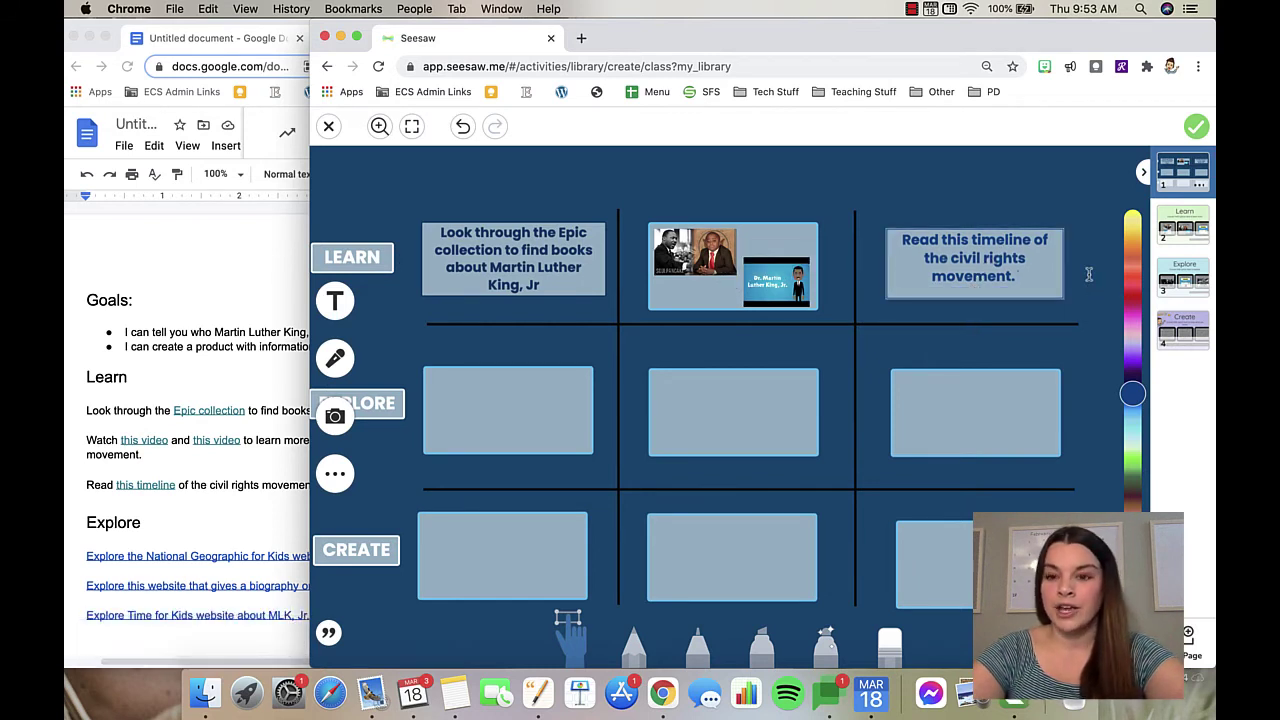
- Record a short voice note and save it onto the civil rights timeline text box
{"action": "left_click", "coordinate": [975, 312]}
{"action": "mouse_move", "coordinate": [973, 323]}
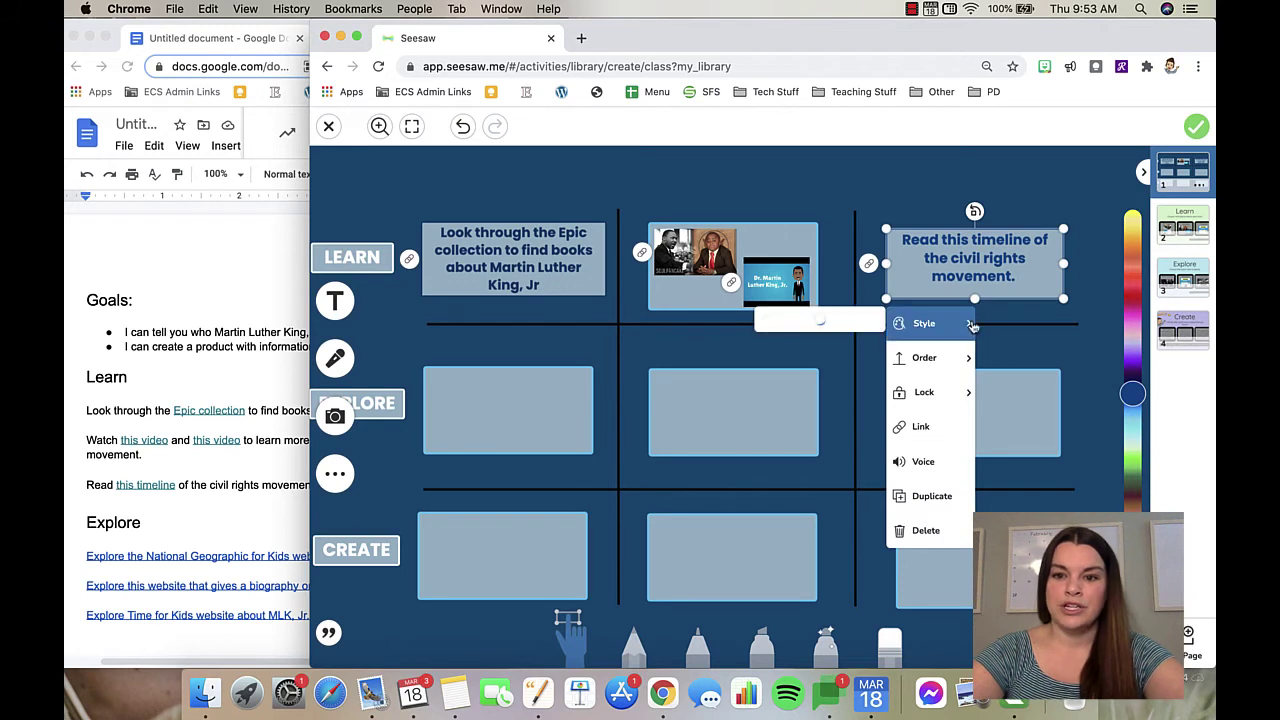
{"action": "left_click", "coordinate": [925, 463]}
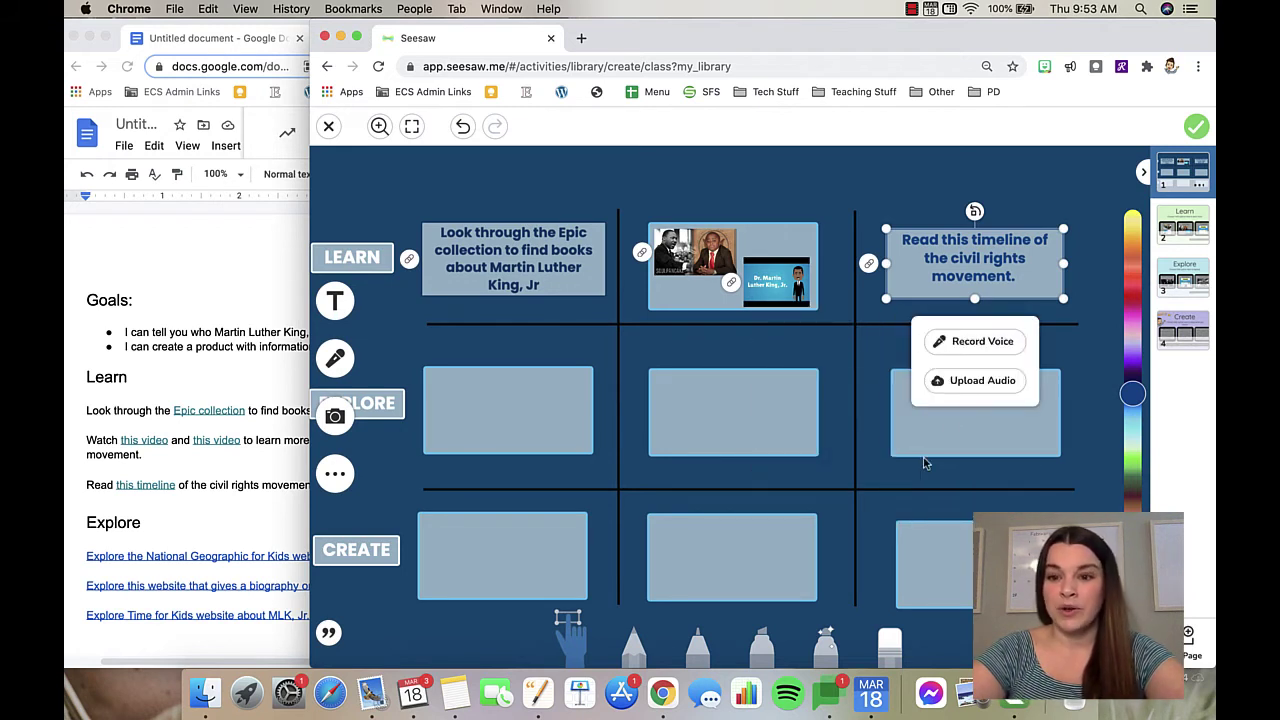
{"action": "left_click", "coordinate": [1000, 350]}
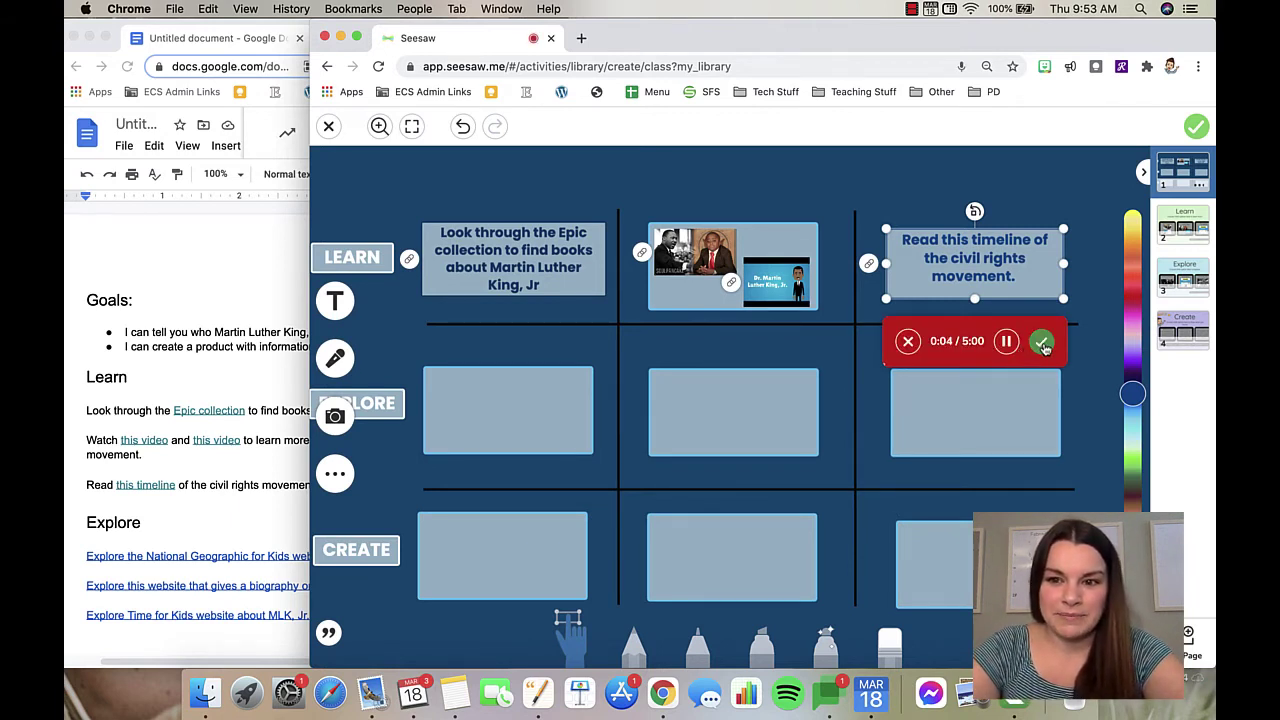
{"action": "left_click", "coordinate": [1042, 343]}
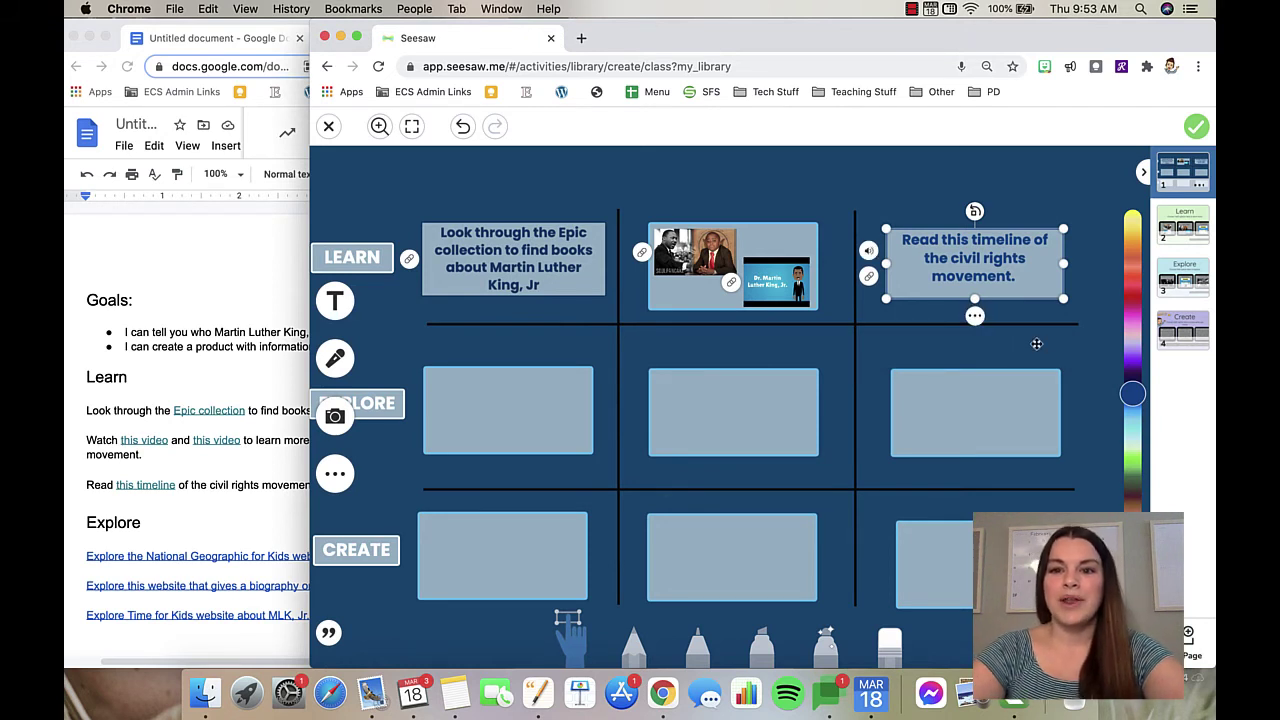
{"action": "mouse_move", "coordinate": [868, 276]}
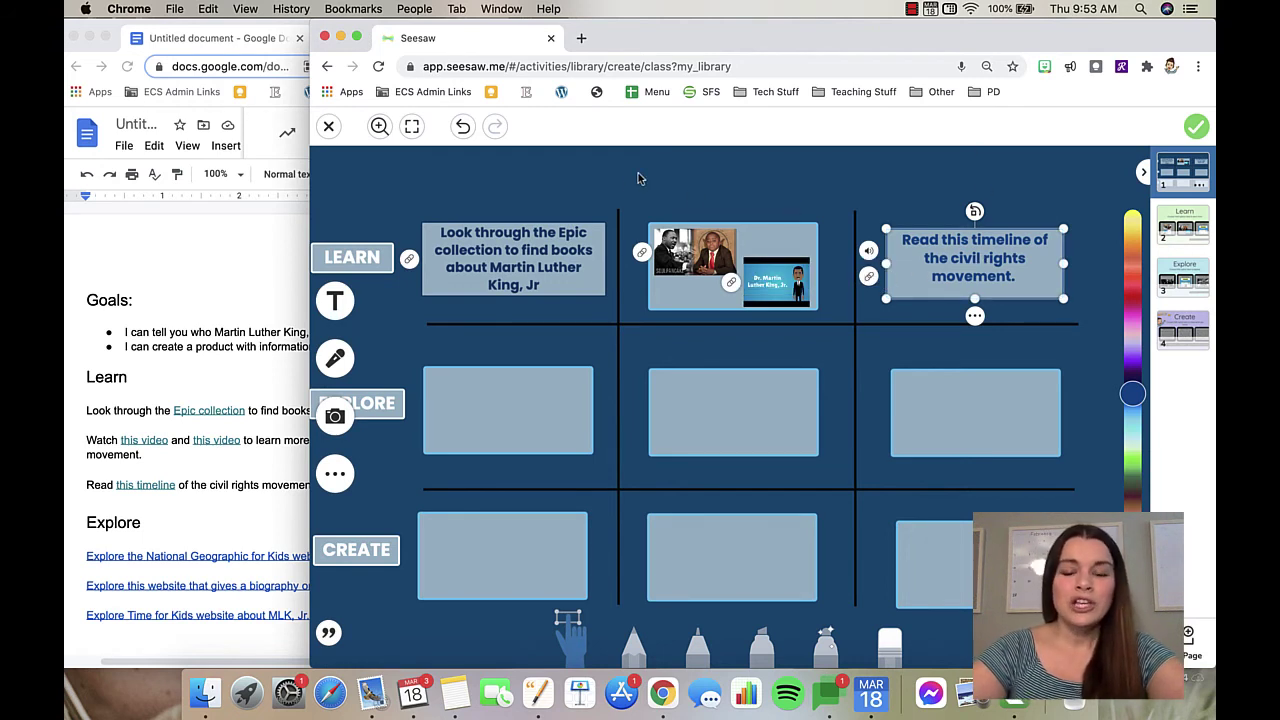
{"action": "left_click", "coordinate": [870, 193]}
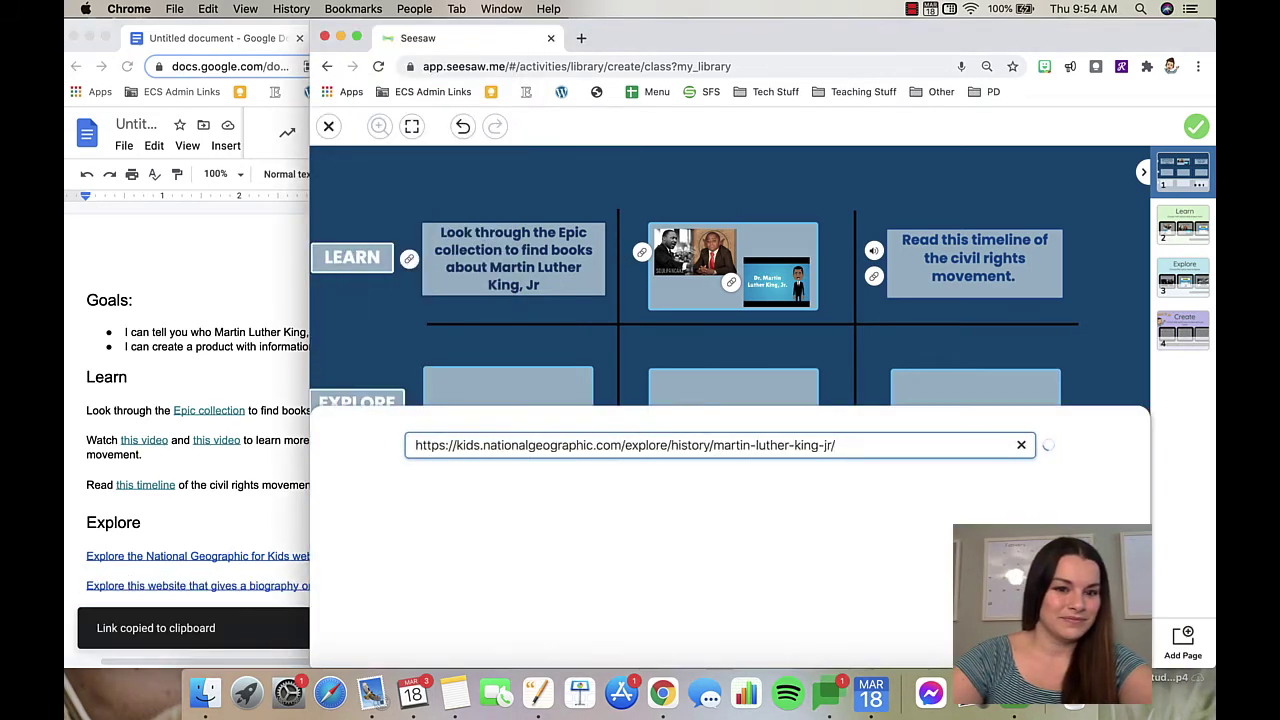
- Put the first MLK photo in the left Explore box and paste the biography website link
{"action": "key", "text": "Return"}
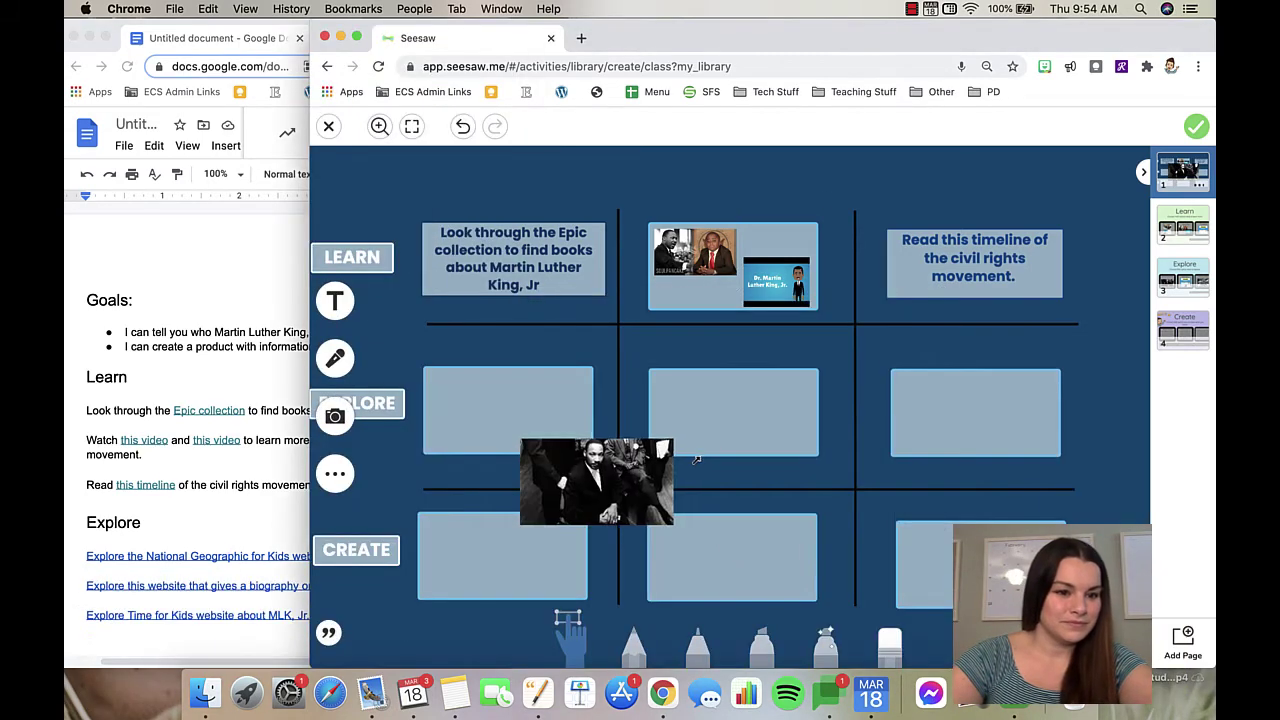
{"action": "left_click_drag", "start_coordinate": [650, 470], "coordinate": [566, 404]}
{"action": "left_click", "coordinate": [731, 407]}
{"action": "left_click", "coordinate": [219, 585]}
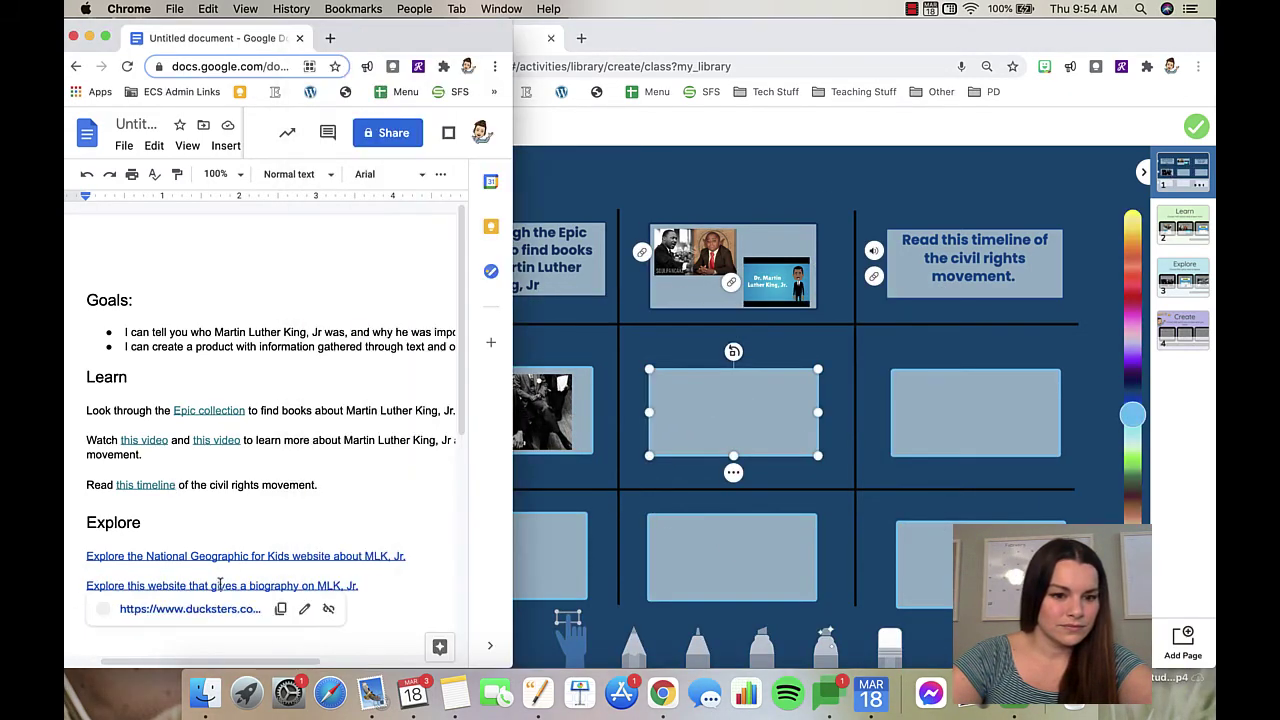
{"action": "left_click", "coordinate": [280, 608]}
{"action": "left_click", "coordinate": [760, 38]}
{"action": "key", "text": "super+v"}
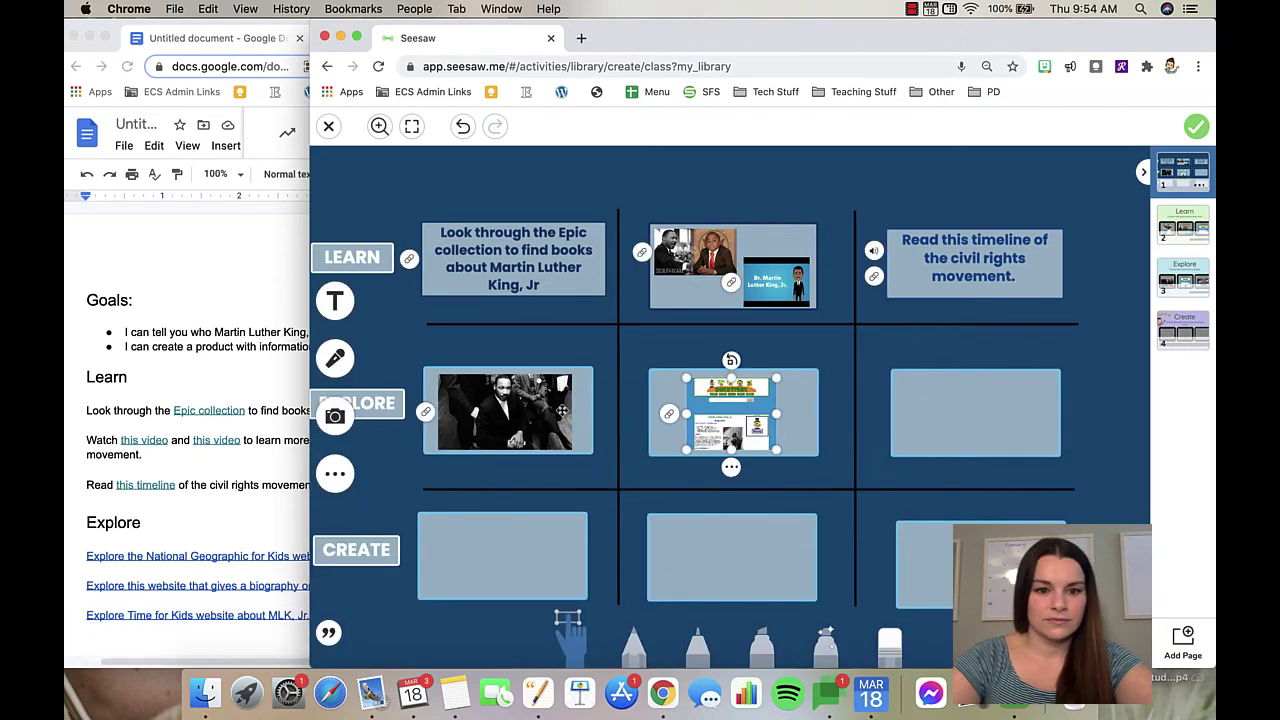
- Paste the third Explore link as a speech photo in the right box and centre the left photo
{"action": "left_click", "coordinate": [145, 484]}
{"action": "left_click", "coordinate": [303, 508]}
{"action": "left_click", "coordinate": [760, 38]}
{"action": "key", "text": "super+v"}
{"action": "key", "text": "Return"}
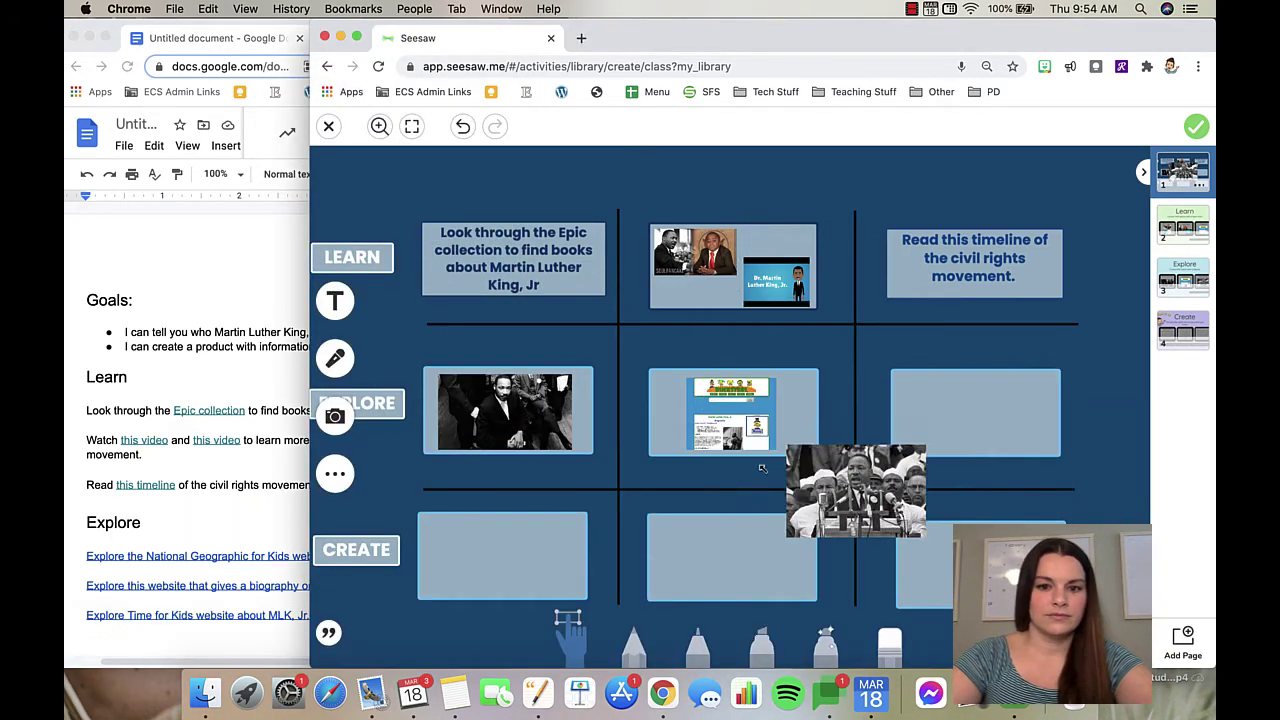
{"action": "double_click", "coordinate": [760, 38]}
{"action": "left_click", "coordinate": [425, 362]}
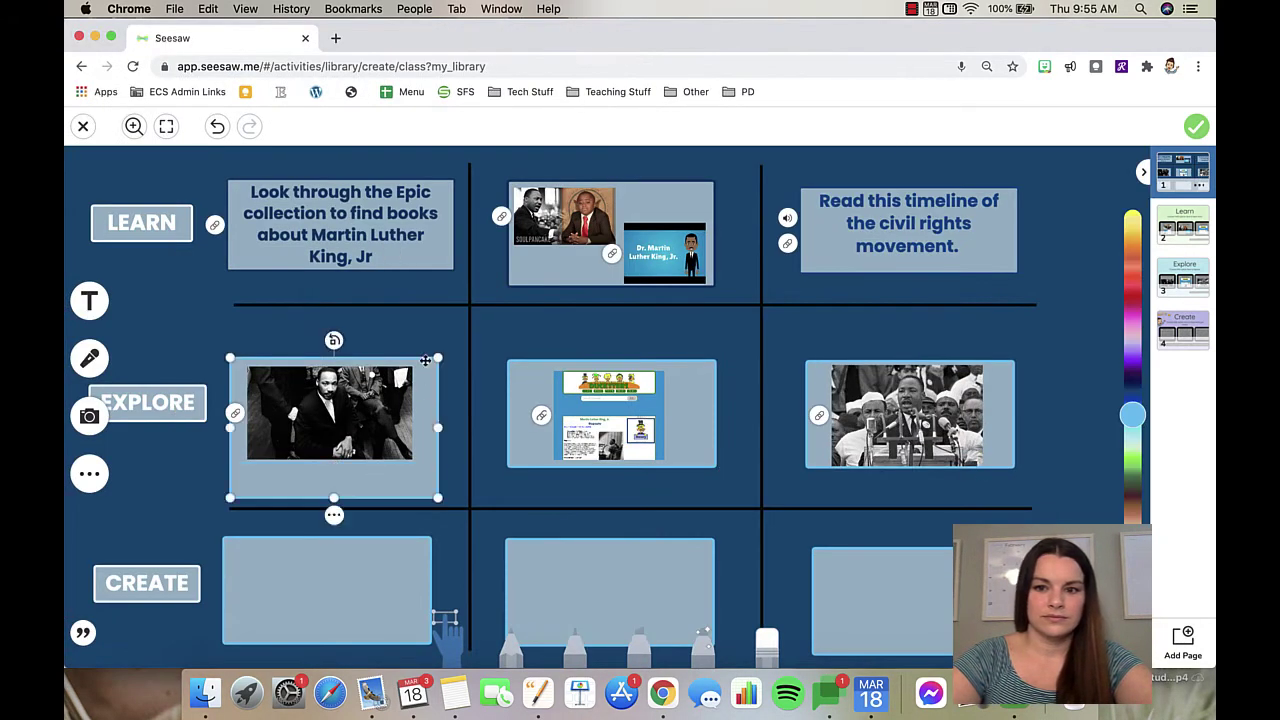
{"action": "left_click_drag", "start_coordinate": [425, 362], "coordinate": [435, 342]}
{"action": "left_click", "coordinate": [612, 413]}
{"action": "left_click", "coordinate": [641, 407]}
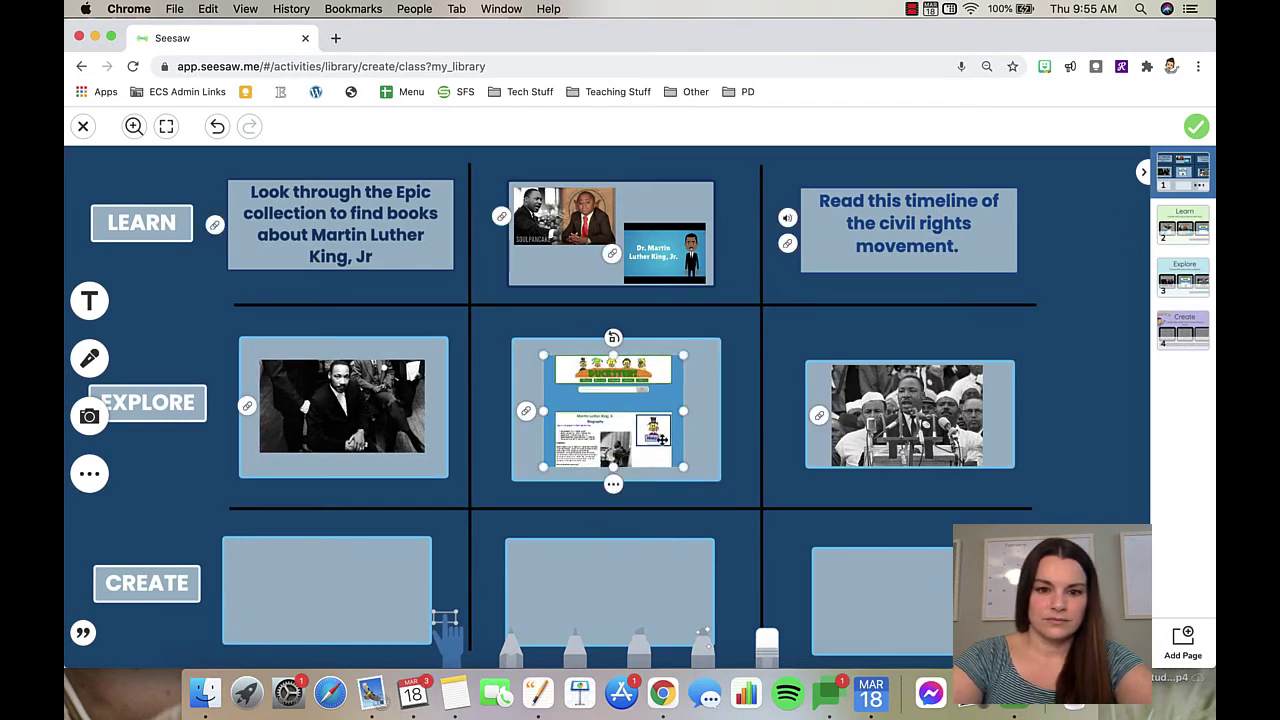
- Turn the top and lower divider lines on the board white
{"action": "left_click", "coordinate": [907, 474]}
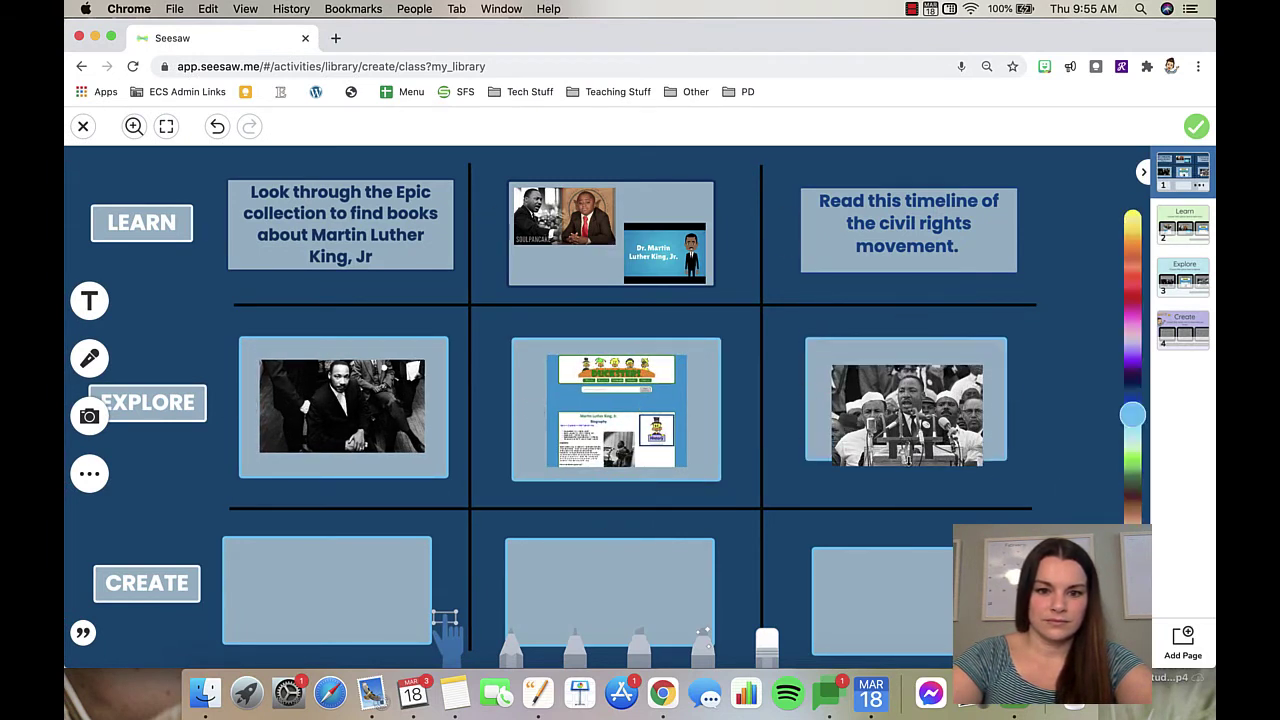
{"action": "left_click", "coordinate": [630, 304]}
{"action": "left_click", "coordinate": [630, 508]}
{"action": "left_click_drag", "start_coordinate": [351, 588], "coordinate": [355, 588]}
{"action": "left_click", "coordinate": [985, 345]}
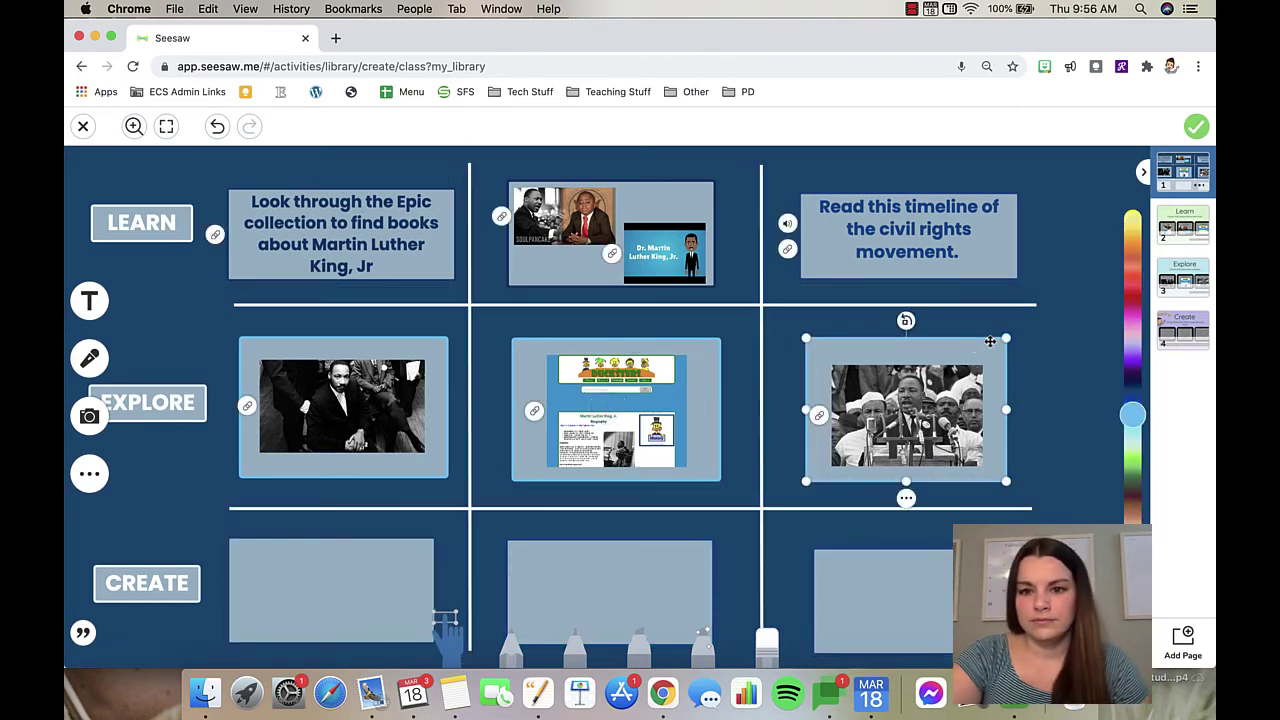
{"action": "left_click", "coordinate": [1040, 330]}
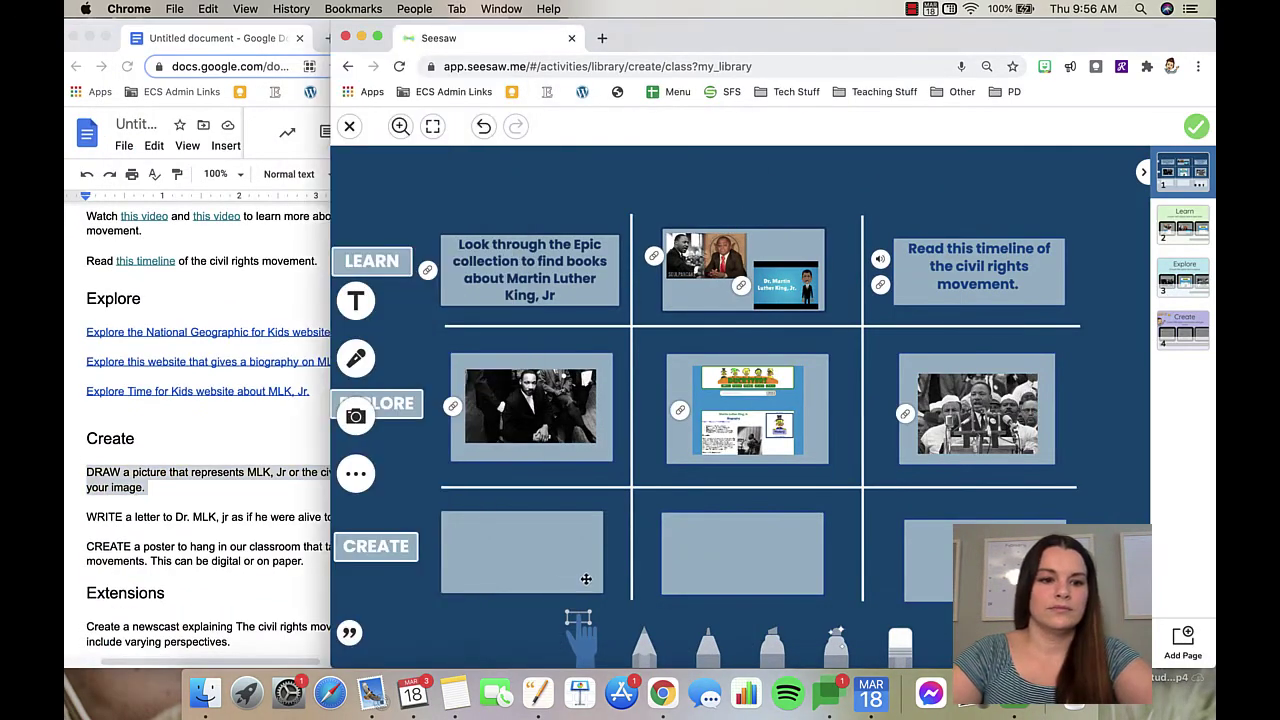
- Drop the DRAW, WRITE and poster CREATE activity texts into the three Create tiles
{"action": "left_click_drag", "start_coordinate": [200, 478], "coordinate": [528, 566]}
{"action": "triple_click", "coordinate": [200, 517]}
{"action": "left_click_drag", "start_coordinate": [200, 517], "coordinate": [742, 560]}
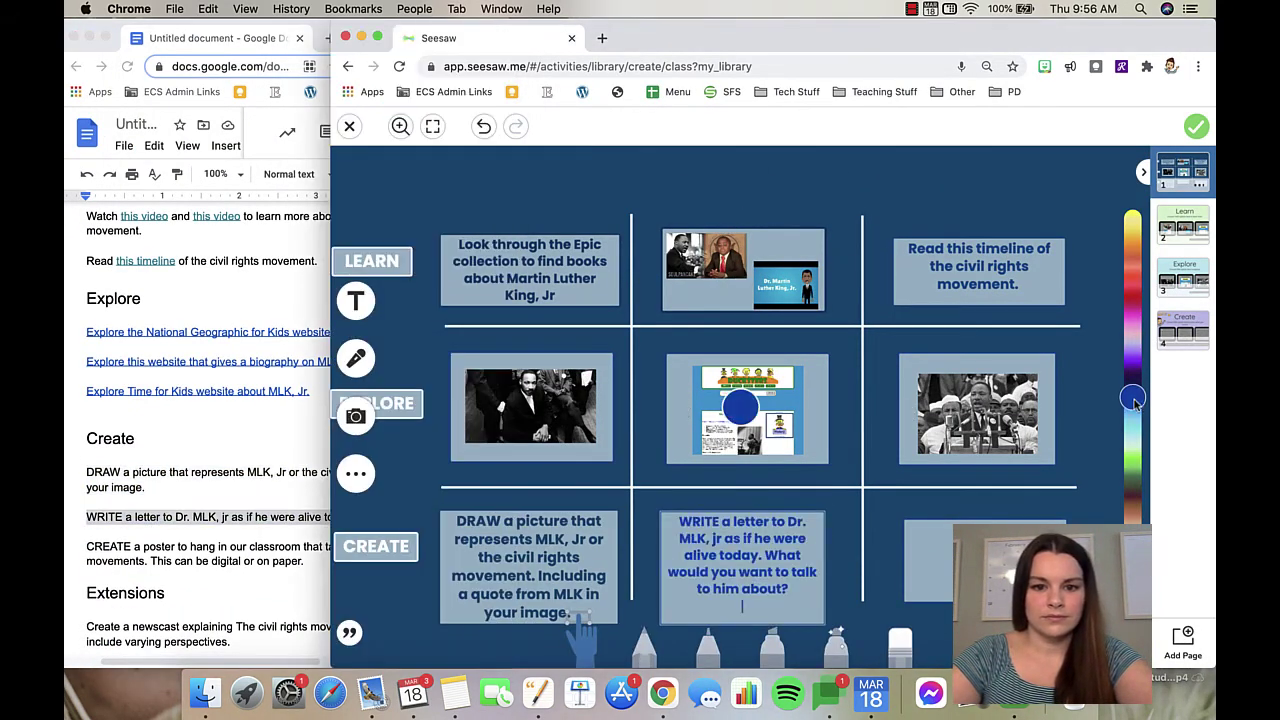
{"action": "triple_click", "coordinate": [286, 547]}
{"action": "left_click_drag", "start_coordinate": [286, 547], "coordinate": [975, 560]}
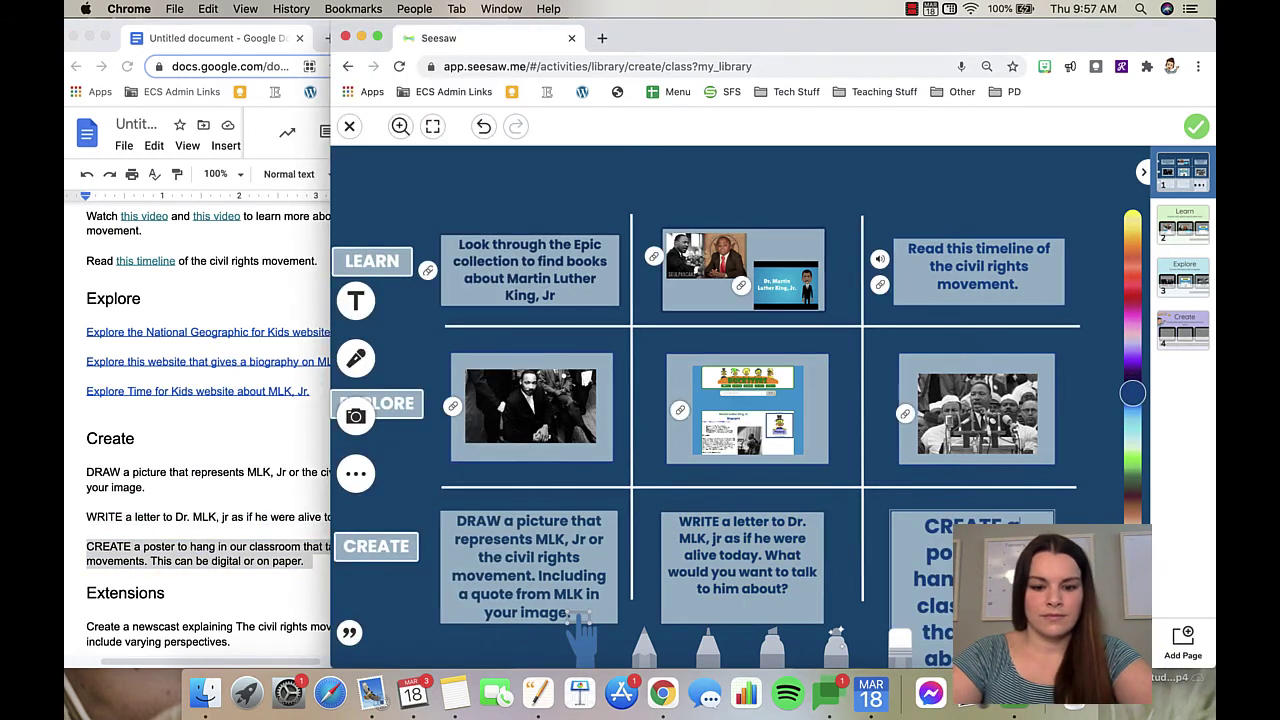
{"action": "left_click", "coordinate": [1133, 388]}
{"action": "left_click", "coordinate": [755, 187]}
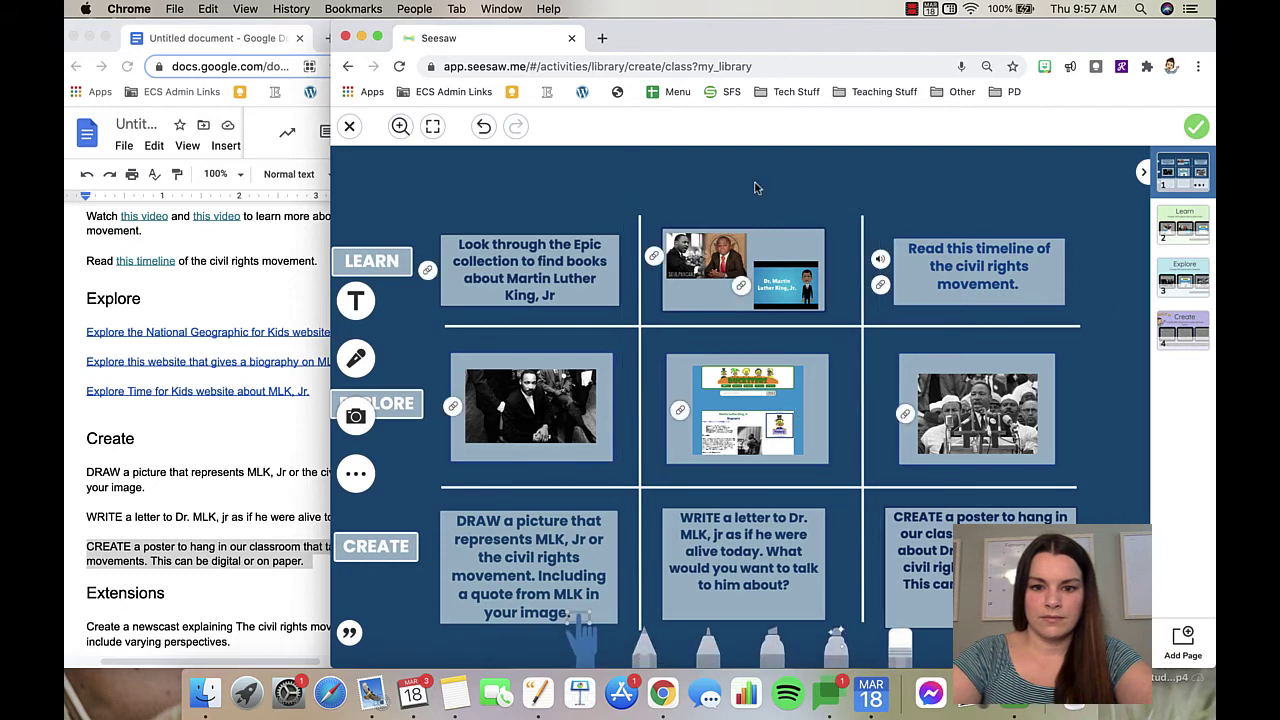
- Type 'DIRECTIONS: Chose ONE option from each row!' across the board's top and preview the full board
{"action": "left_click", "coordinate": [471, 157]}
{"action": "type", "text": "DIRECTIONS: Chose ONE option fro"}
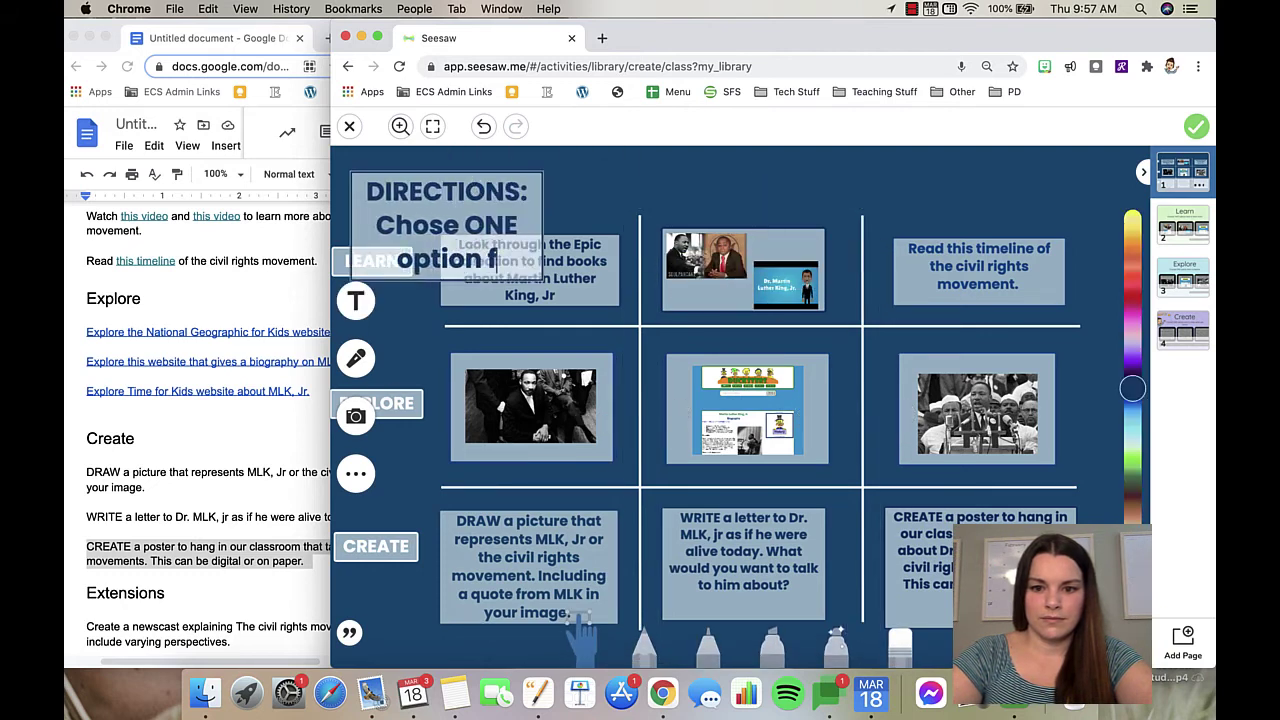
{"action": "type", "text": "m each row!"}
{"action": "key", "text": "super+Up"}
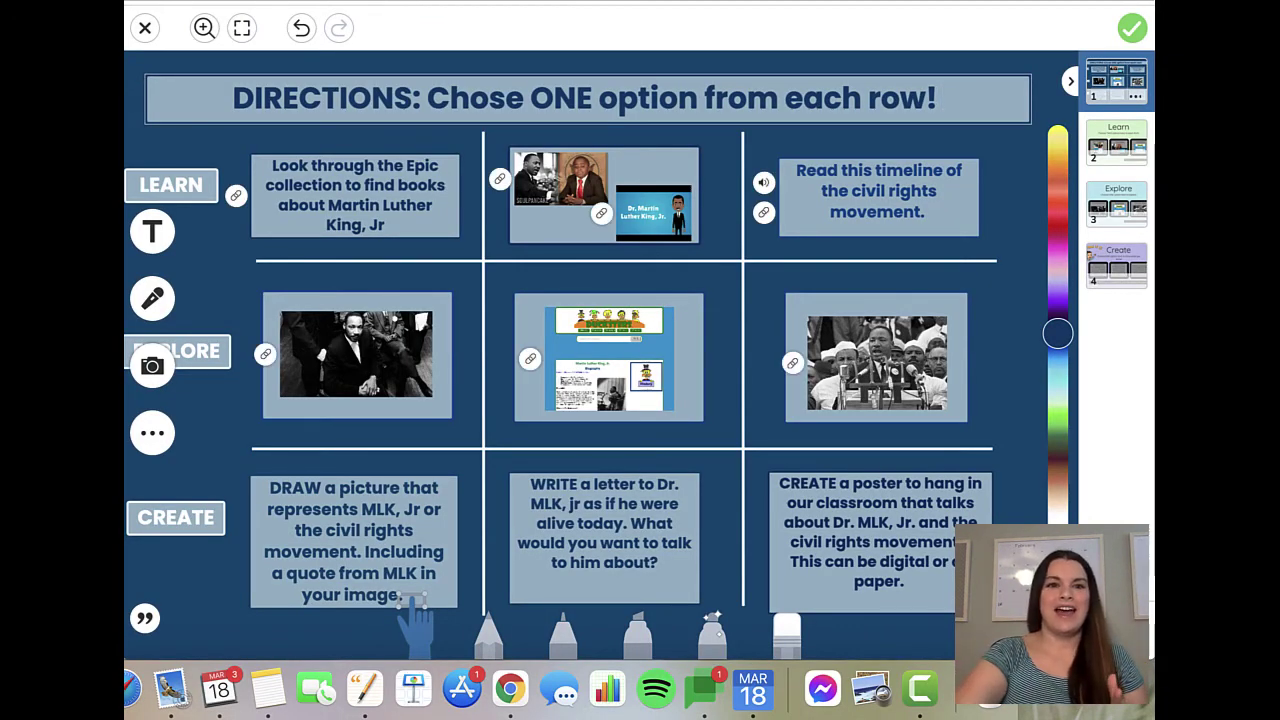
{"action": "left_click", "coordinate": [242, 28]}
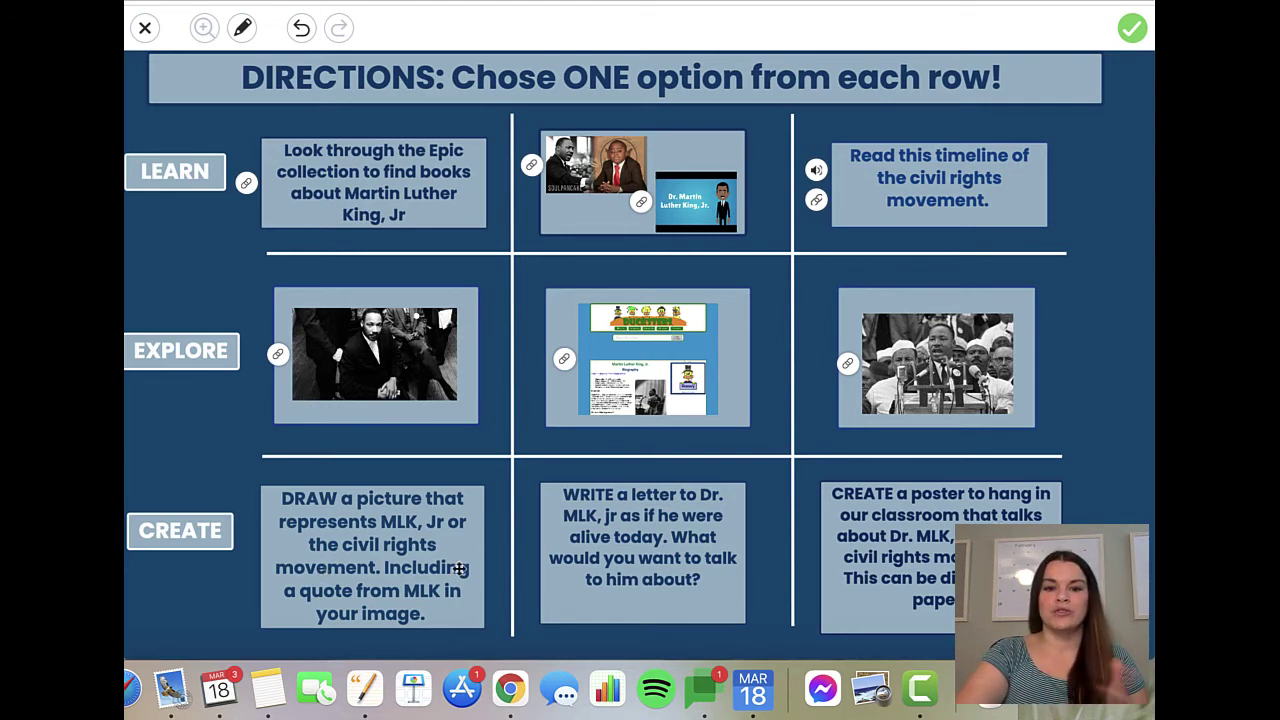
{"action": "left_click", "coordinate": [714, 597]}
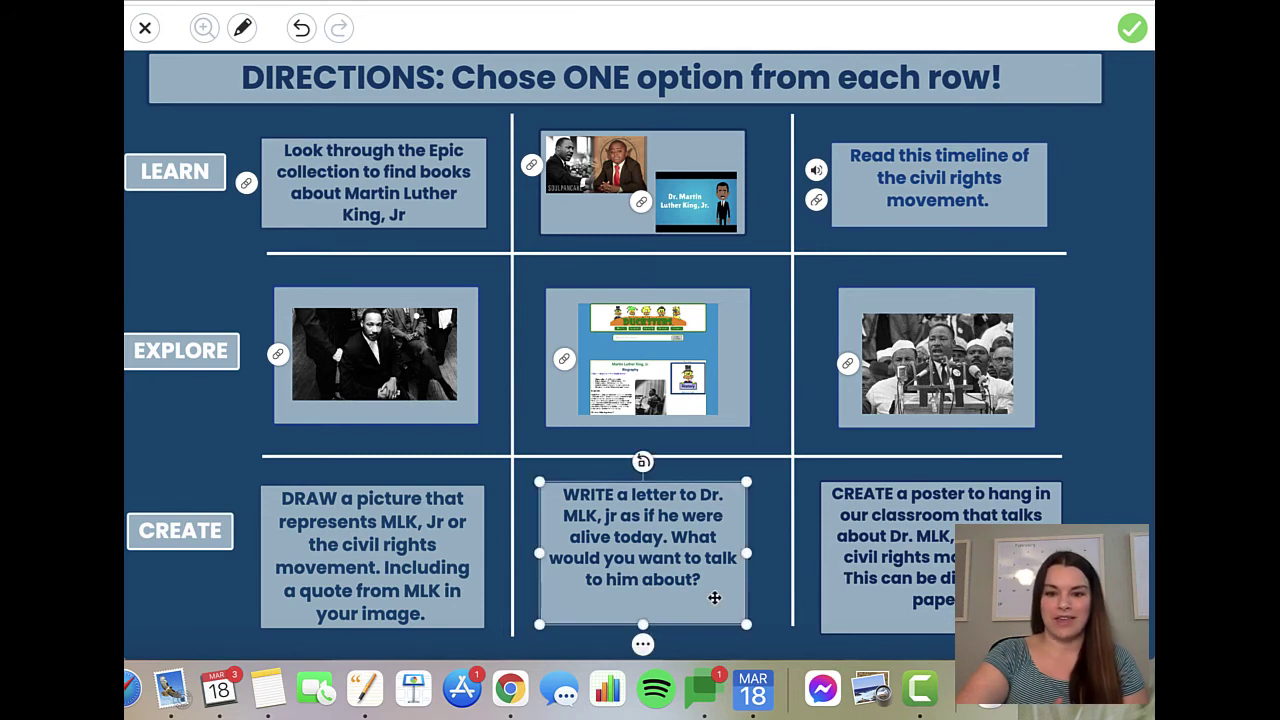
{"action": "left_click", "coordinate": [770, 612]}
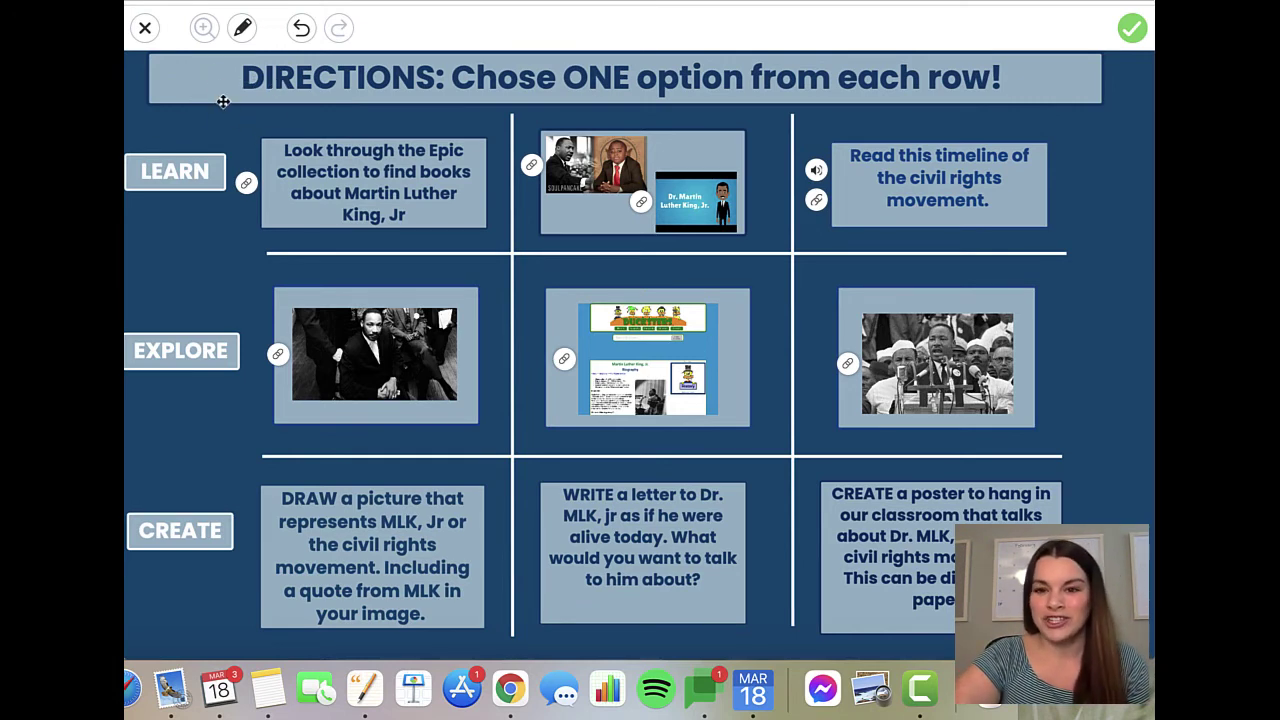
{"action": "left_click", "coordinate": [209, 74]}
{"action": "left_click", "coordinate": [242, 28]}
{"action": "left_click", "coordinate": [590, 142]}
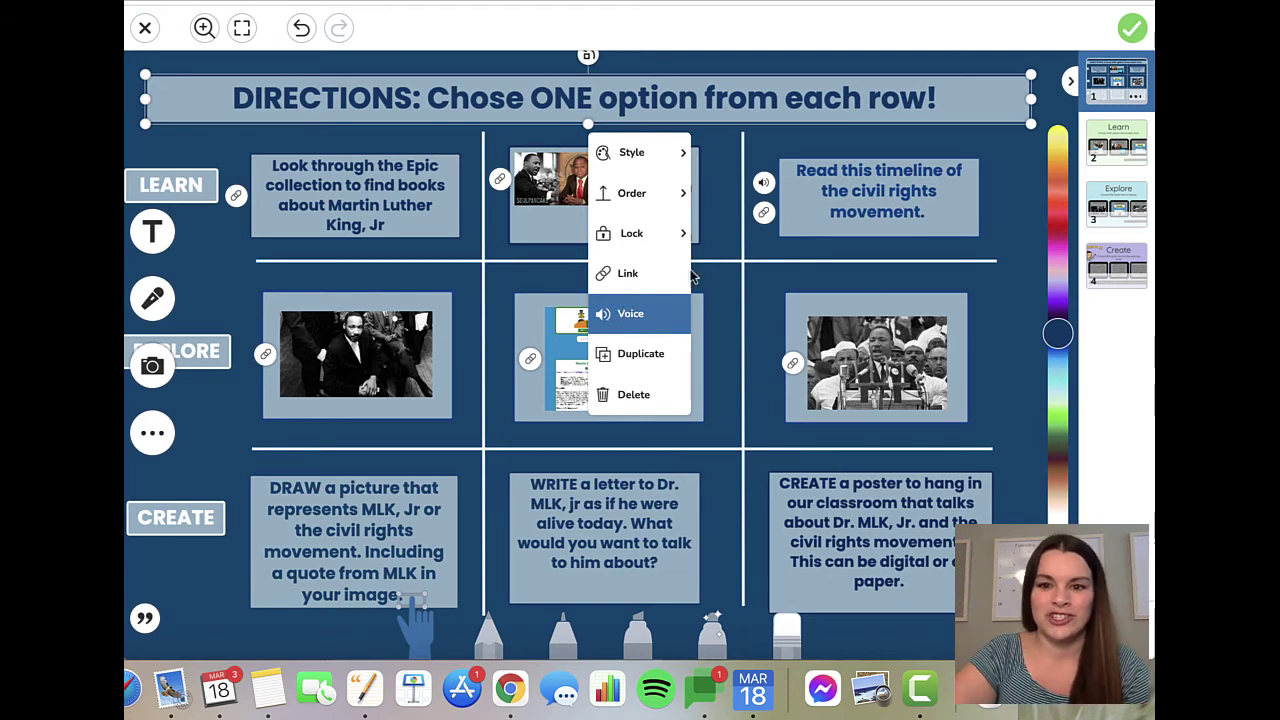
{"action": "left_click", "coordinate": [1030, 162]}
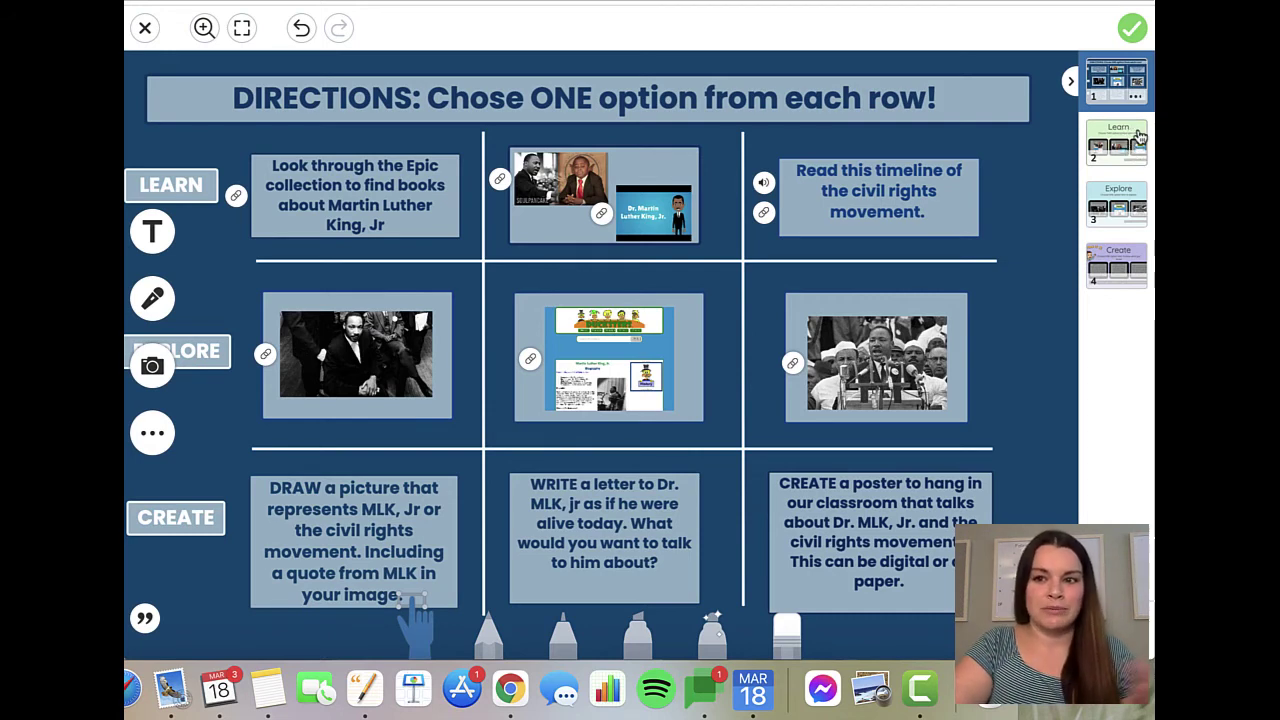
- View the Learn, Explore and Create slides in turn from the page panel
{"action": "left_click", "coordinate": [1137, 133]}
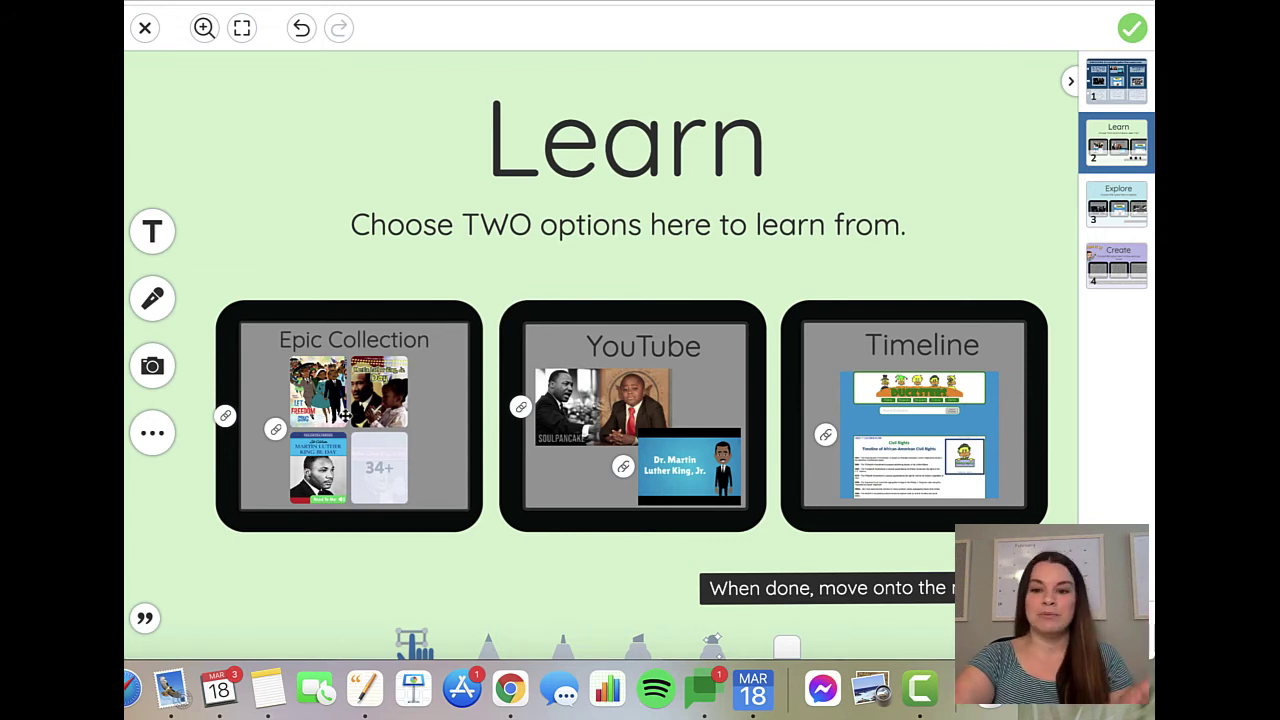
{"action": "left_click", "coordinate": [1121, 204]}
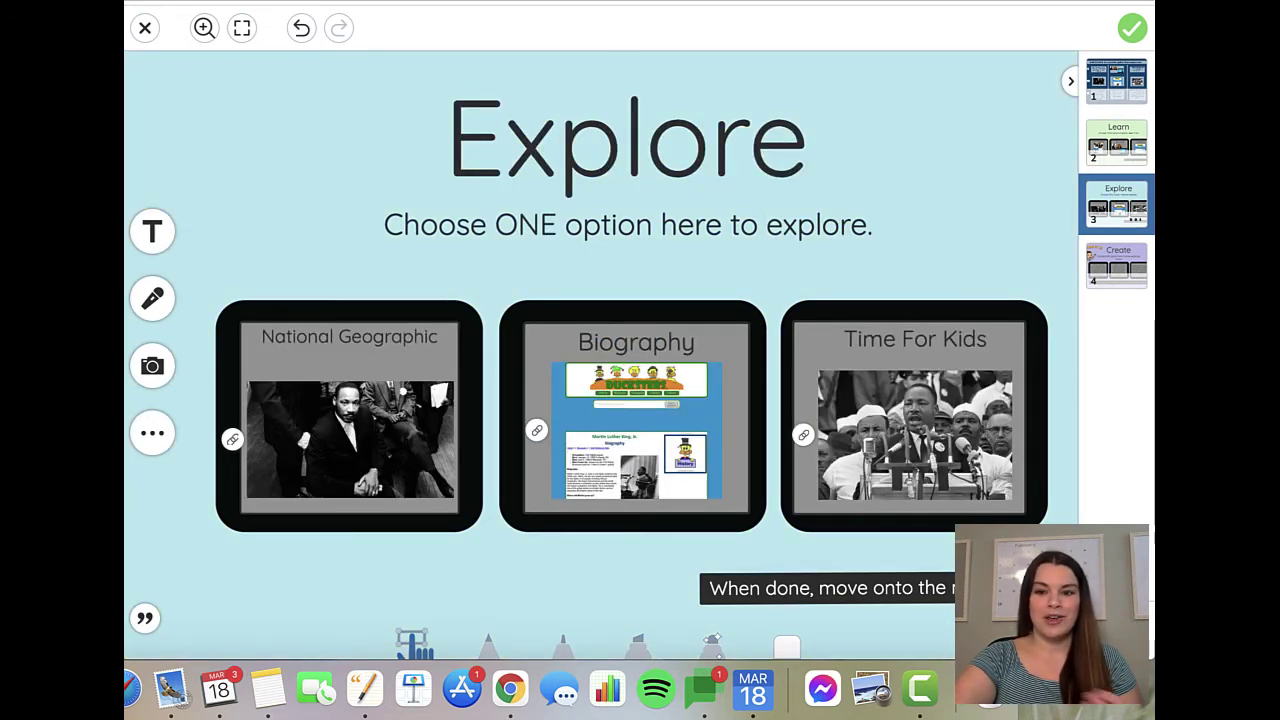
{"action": "left_click", "coordinate": [1121, 264]}
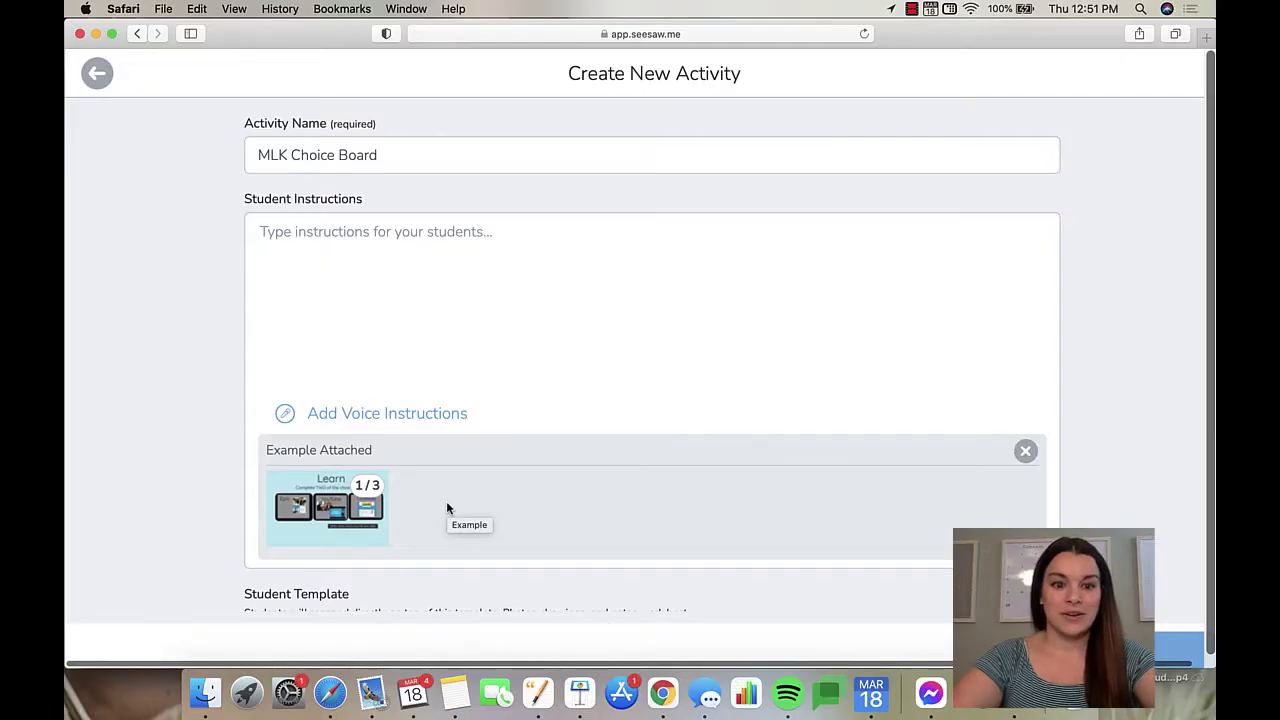
{"action": "left_click", "coordinate": [323, 515]}
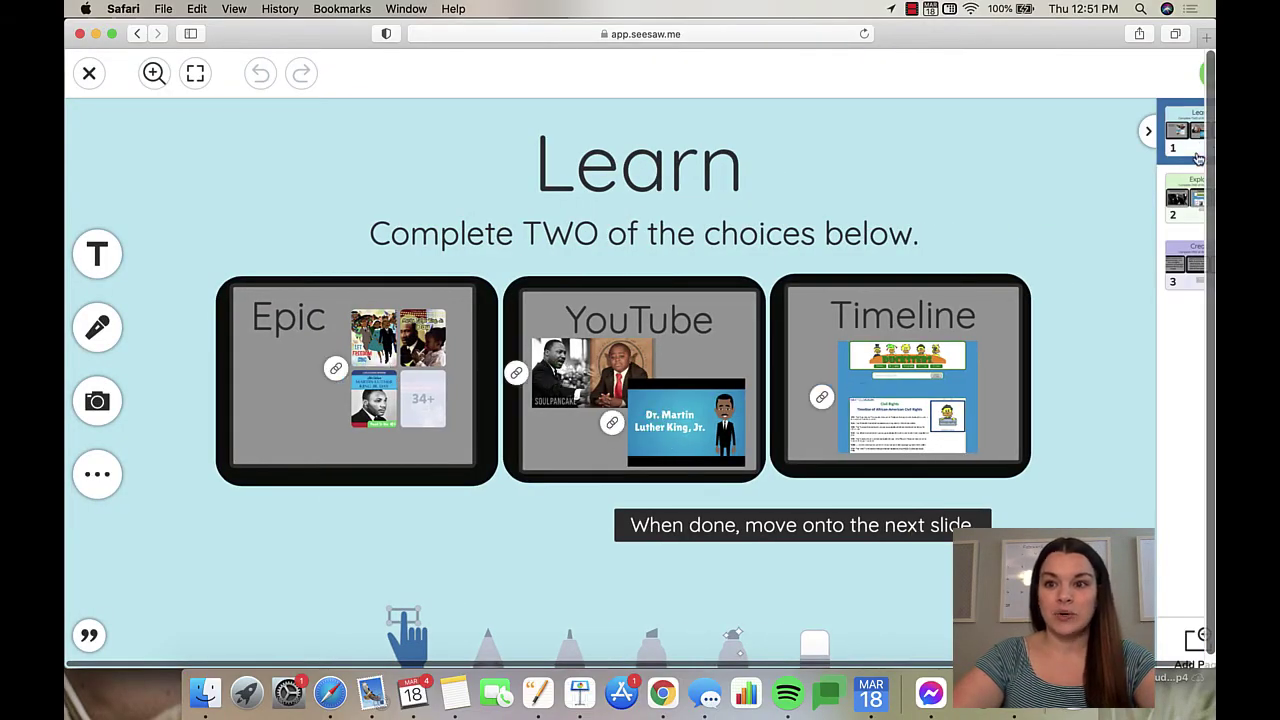
{"action": "left_click", "coordinate": [1190, 200]}
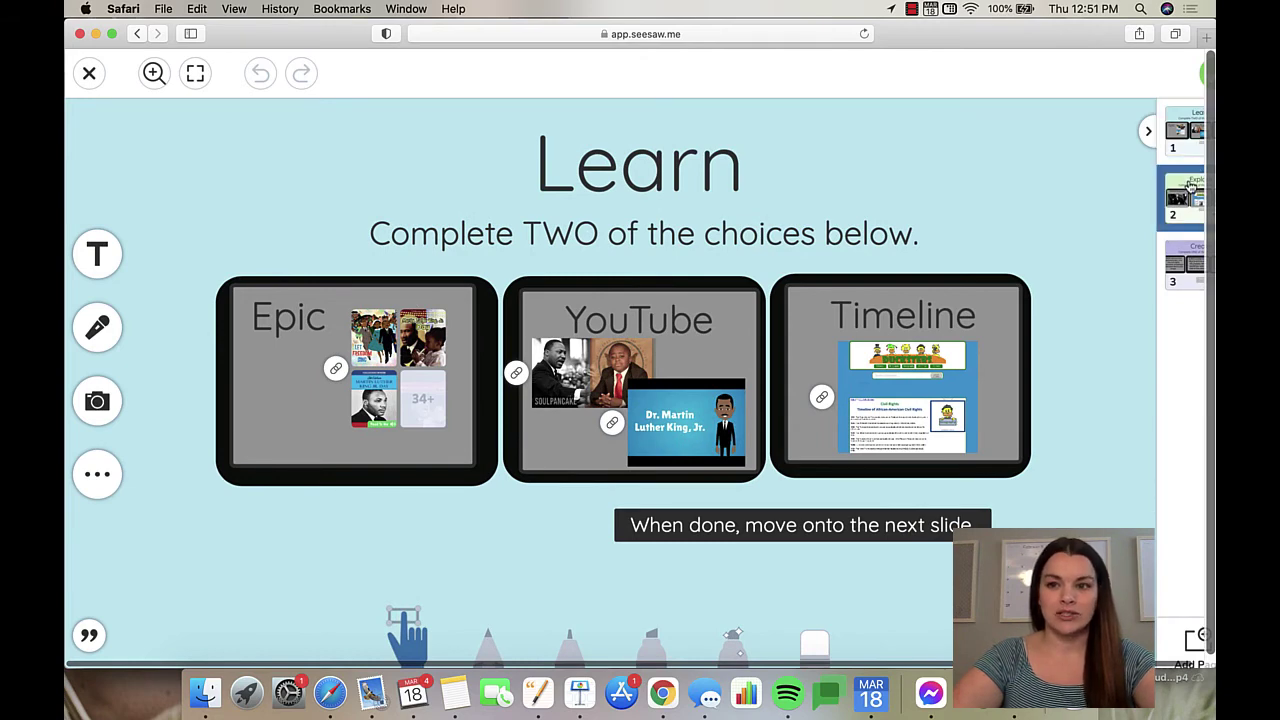
{"action": "left_click", "coordinate": [1185, 249]}
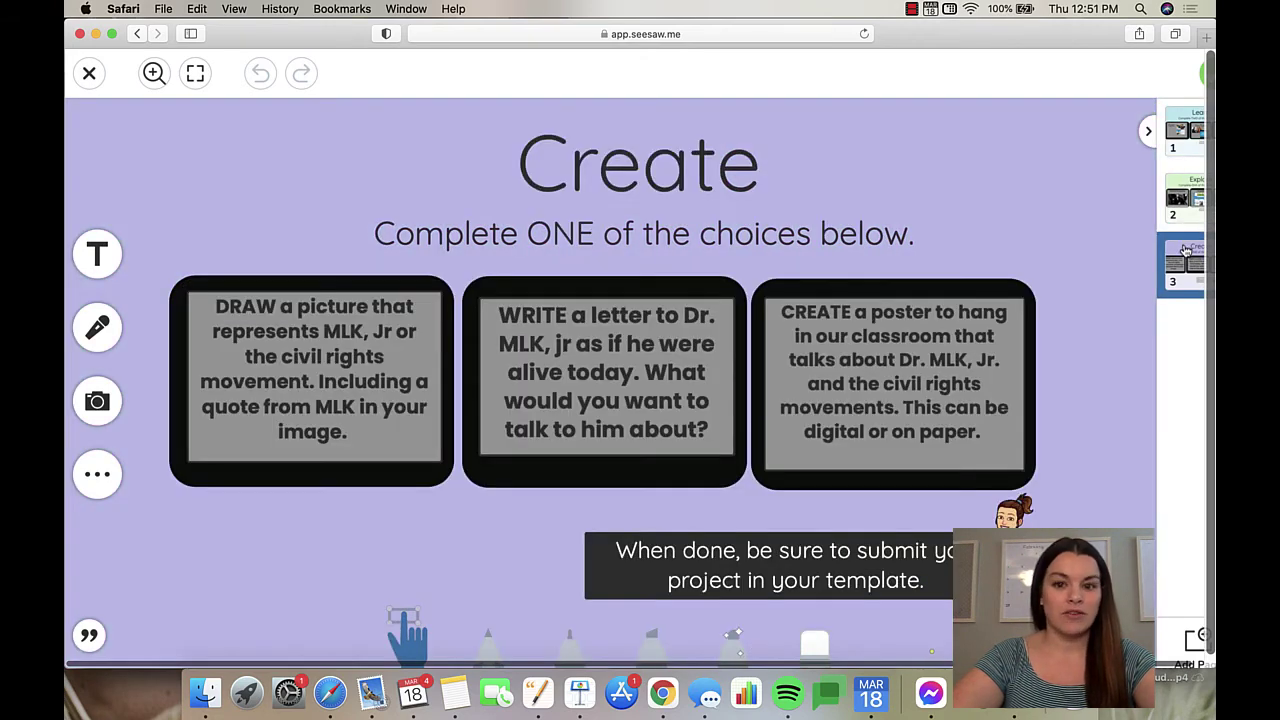
{"action": "left_click", "coordinate": [1203, 86]}
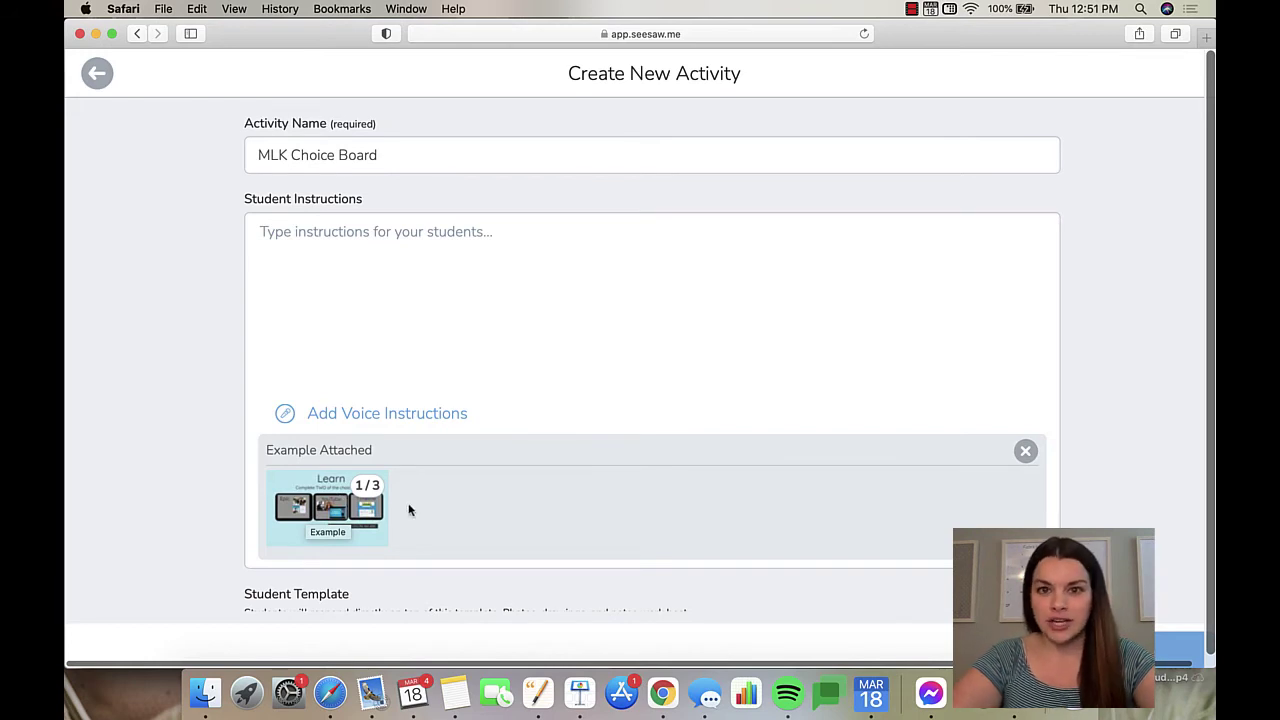
{"action": "scroll", "coordinate": [460, 492], "scroll_direction": "down", "scroll_amount": 2}
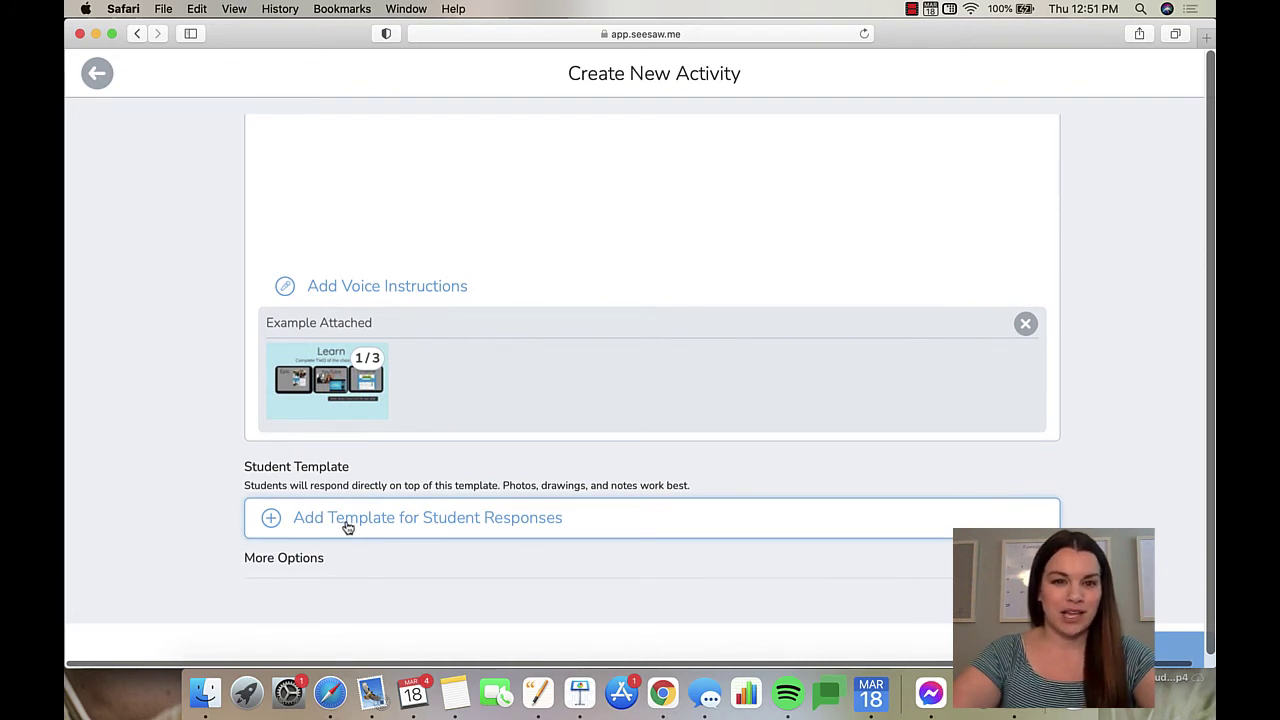
- Start a drawing-based response template with a light green page background
{"action": "left_click", "coordinate": [347, 527]}
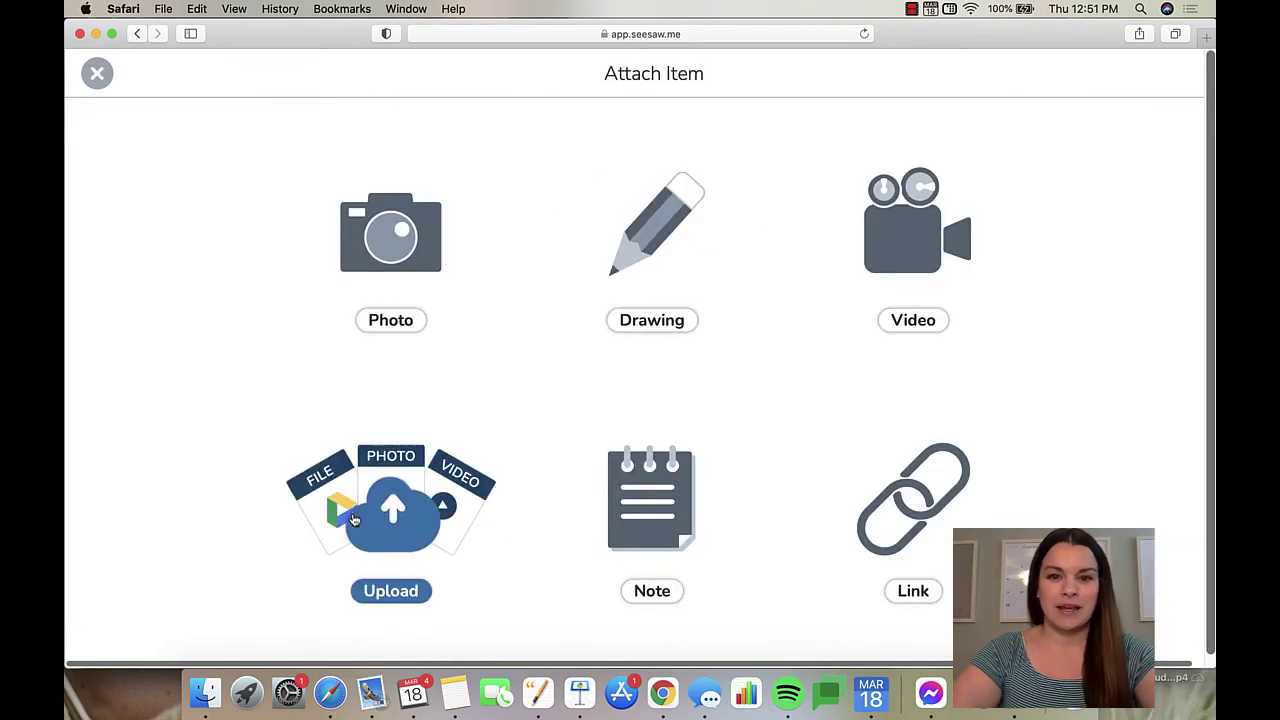
{"action": "left_click", "coordinate": [636, 240]}
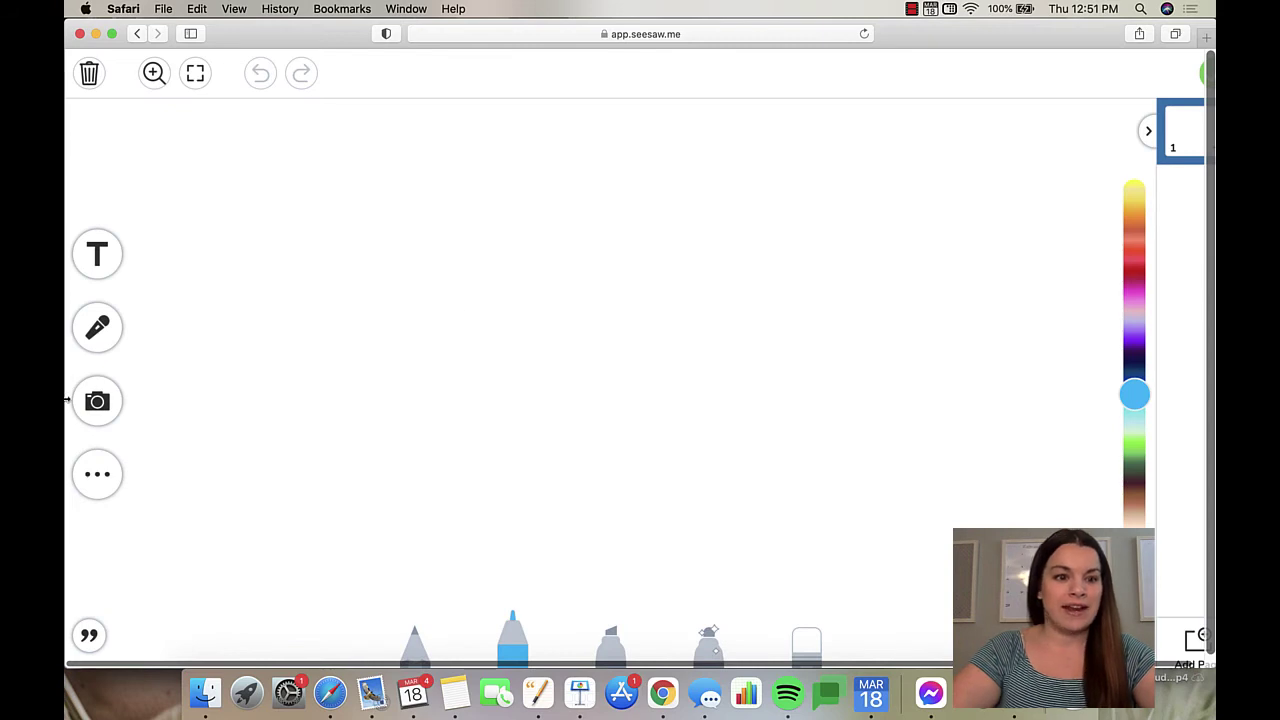
{"action": "left_click", "coordinate": [89, 477]}
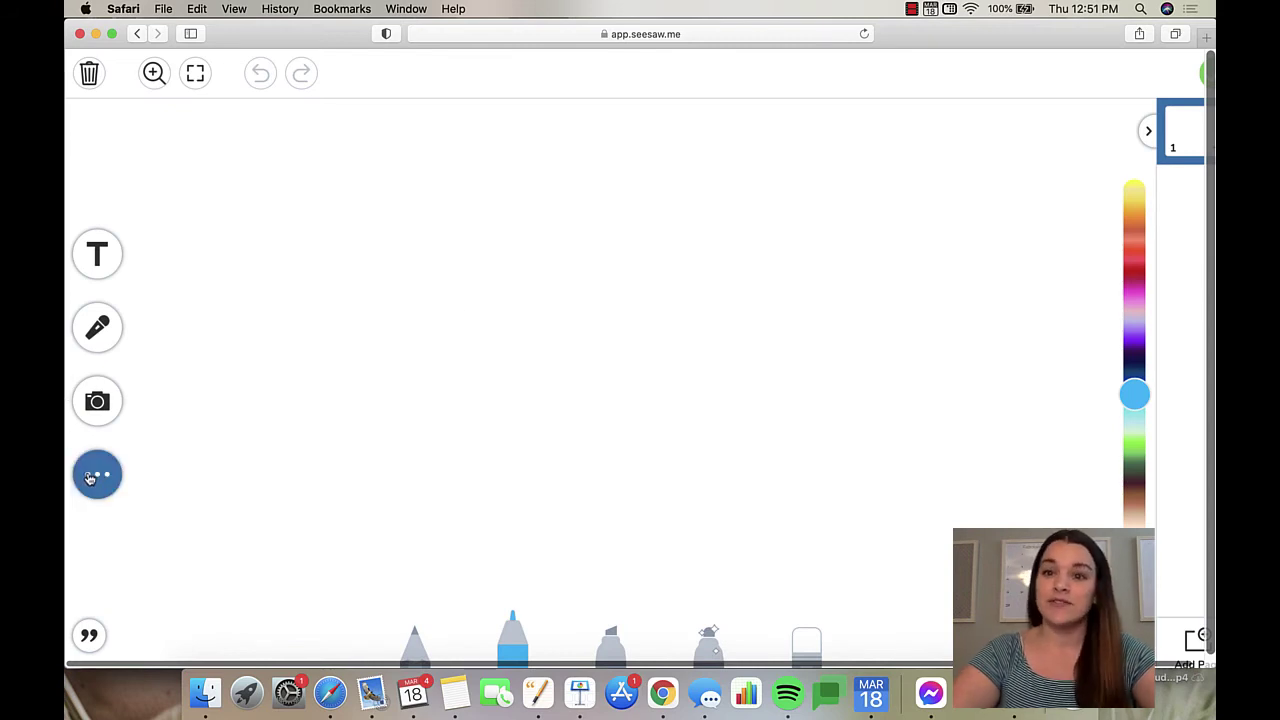
{"action": "left_click", "coordinate": [89, 477]}
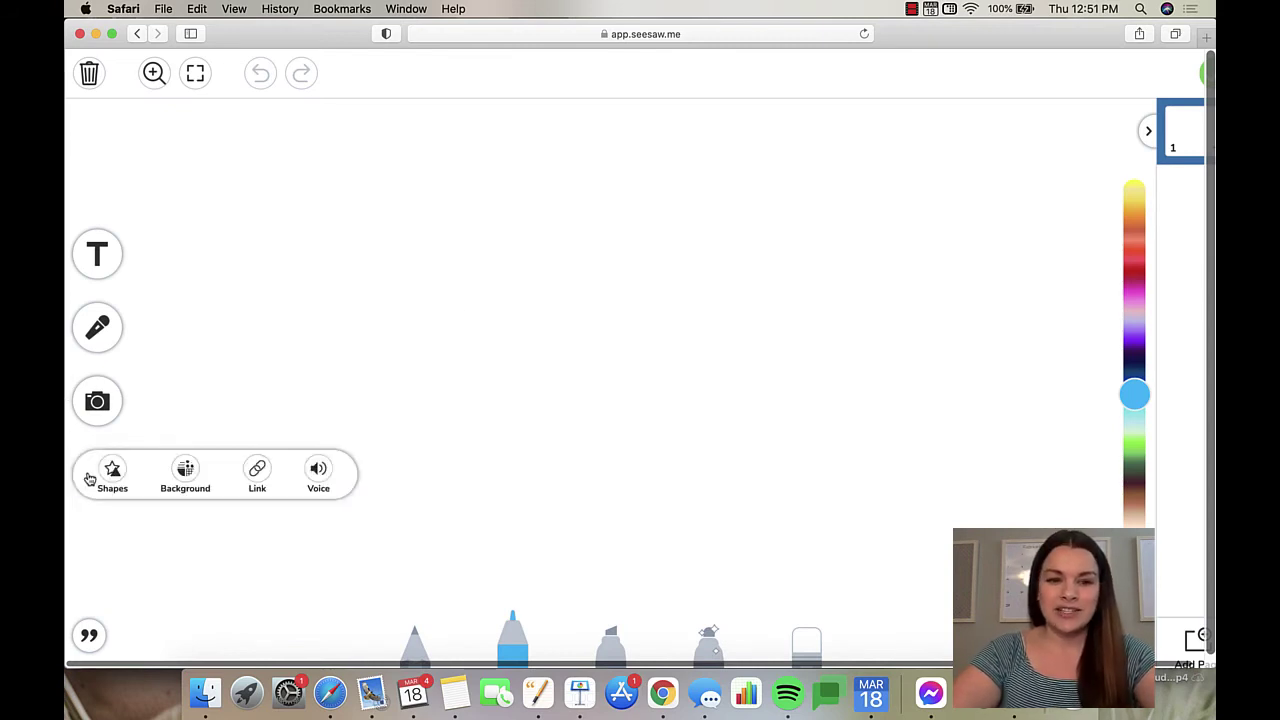
{"action": "left_click", "coordinate": [178, 474]}
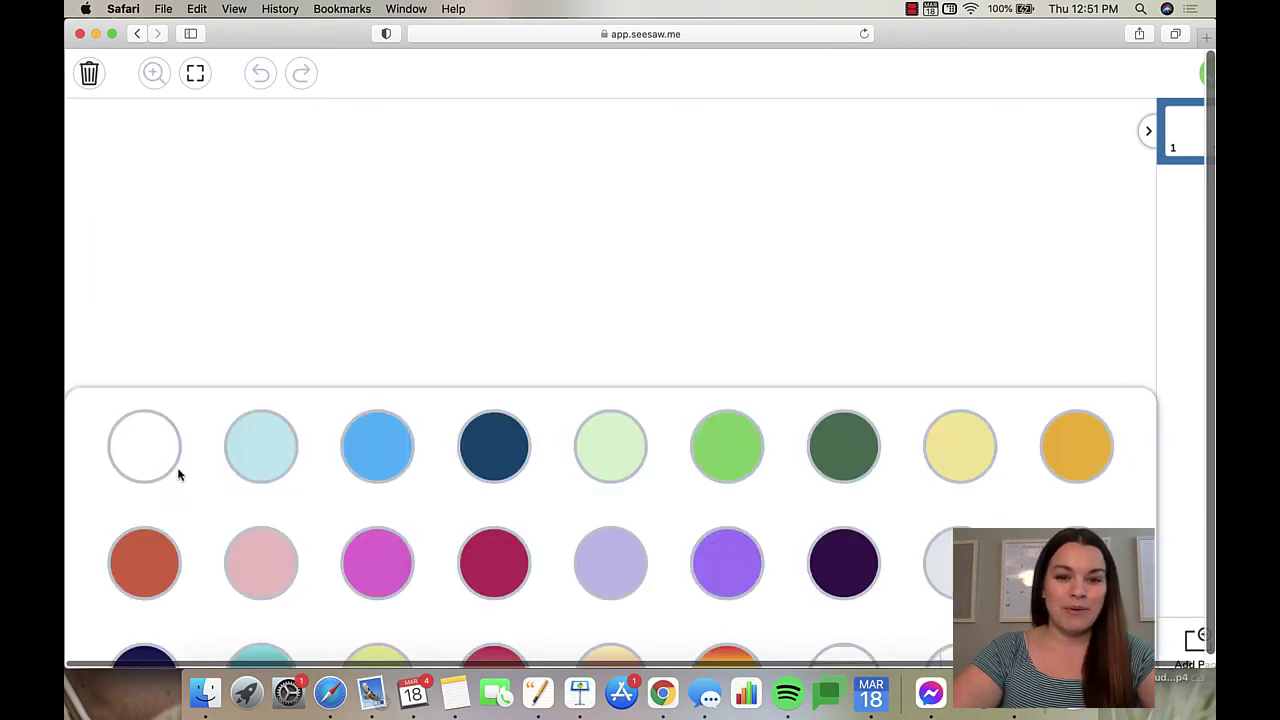
{"action": "left_click", "coordinate": [609, 449]}
{"action": "left_click", "coordinate": [537, 274]}
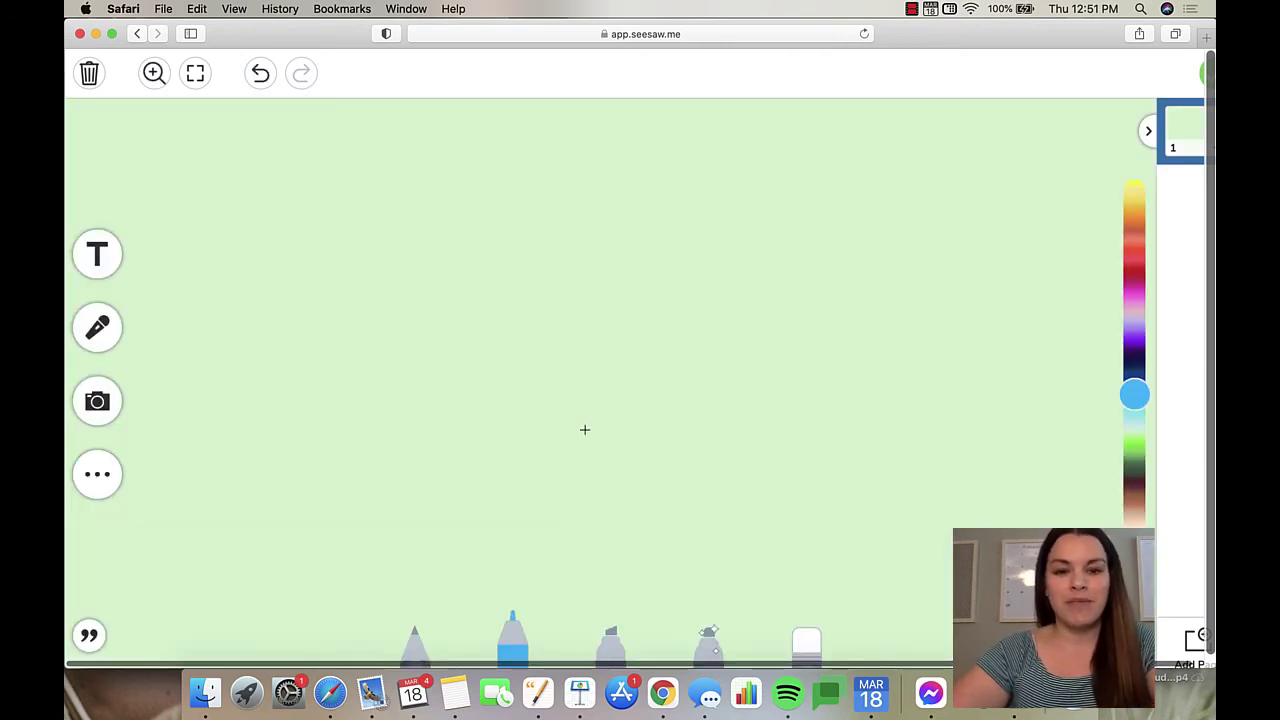
- Add the text 'Directions: Attach your choice project here!' and stretch it across the page top
{"action": "left_click", "coordinate": [97, 254]}
{"action": "left_click_drag", "start_coordinate": [634, 254], "coordinate": [531, 149]}
{"action": "type", "text": "Direc"}
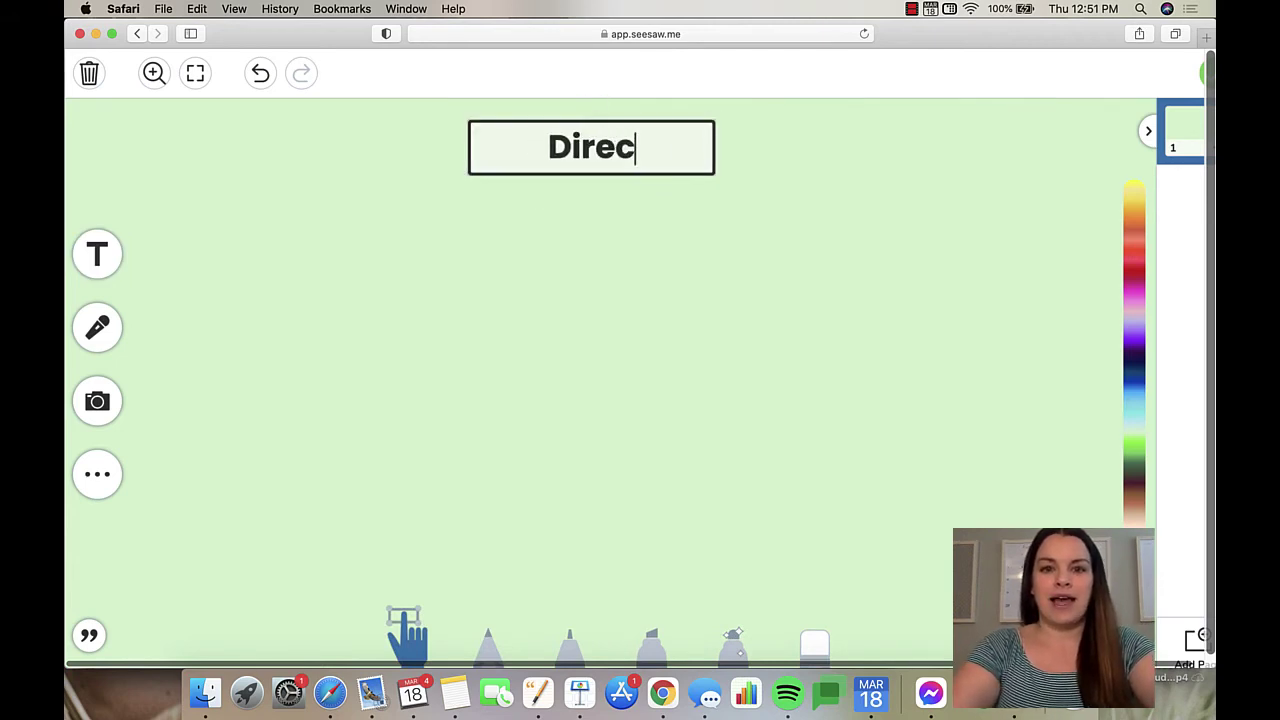
{"action": "type", "text": "tions: Attach yo"}
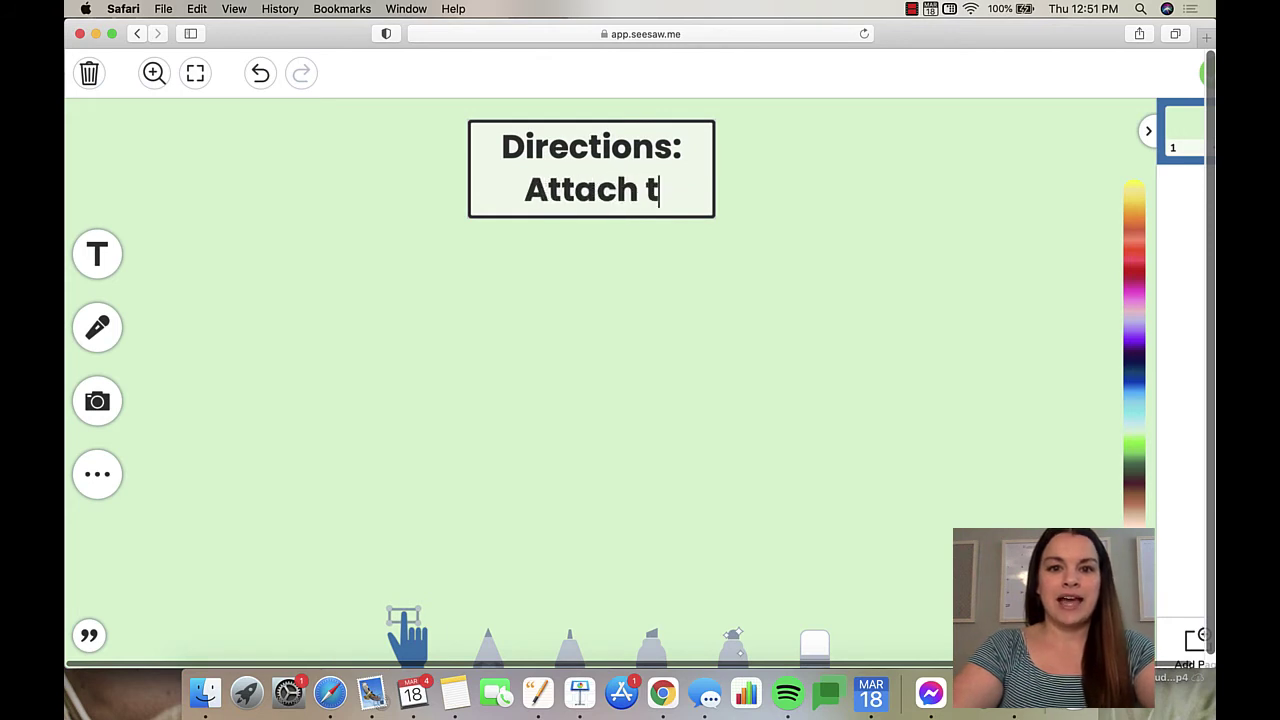
{"action": "type", "text": "ur choice pro"}
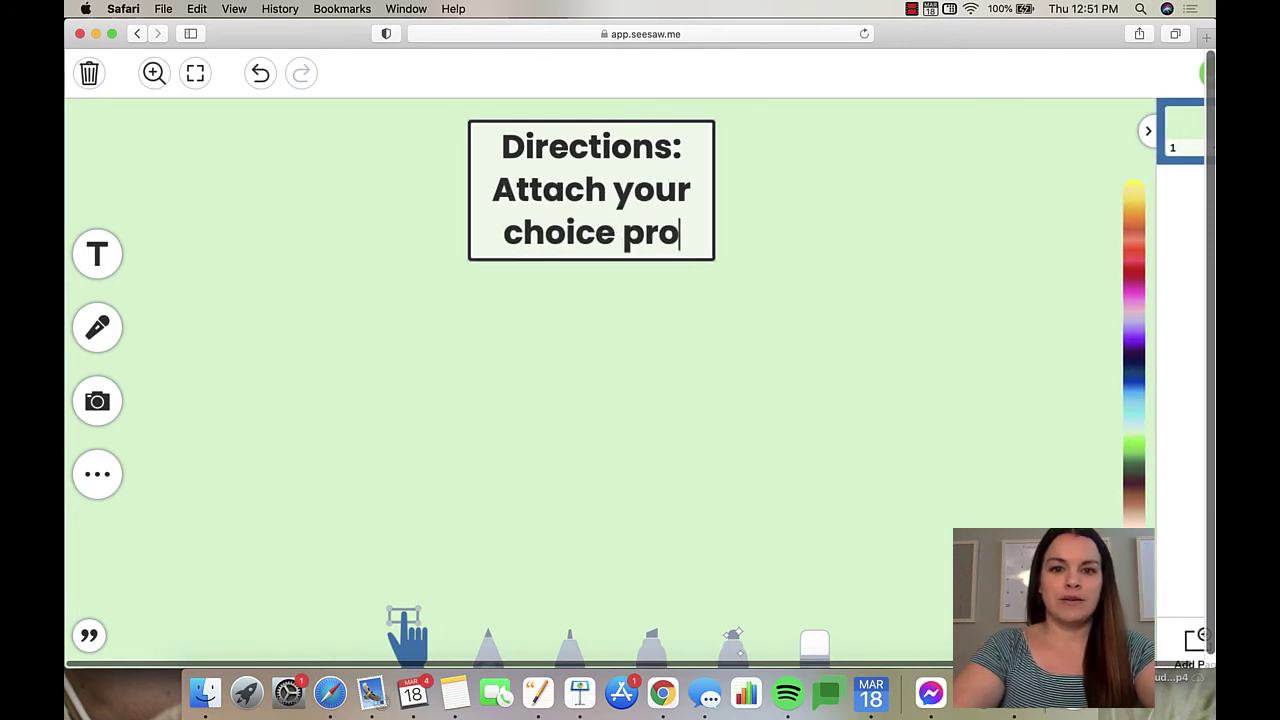
{"action": "type", "text": "ject here!"}
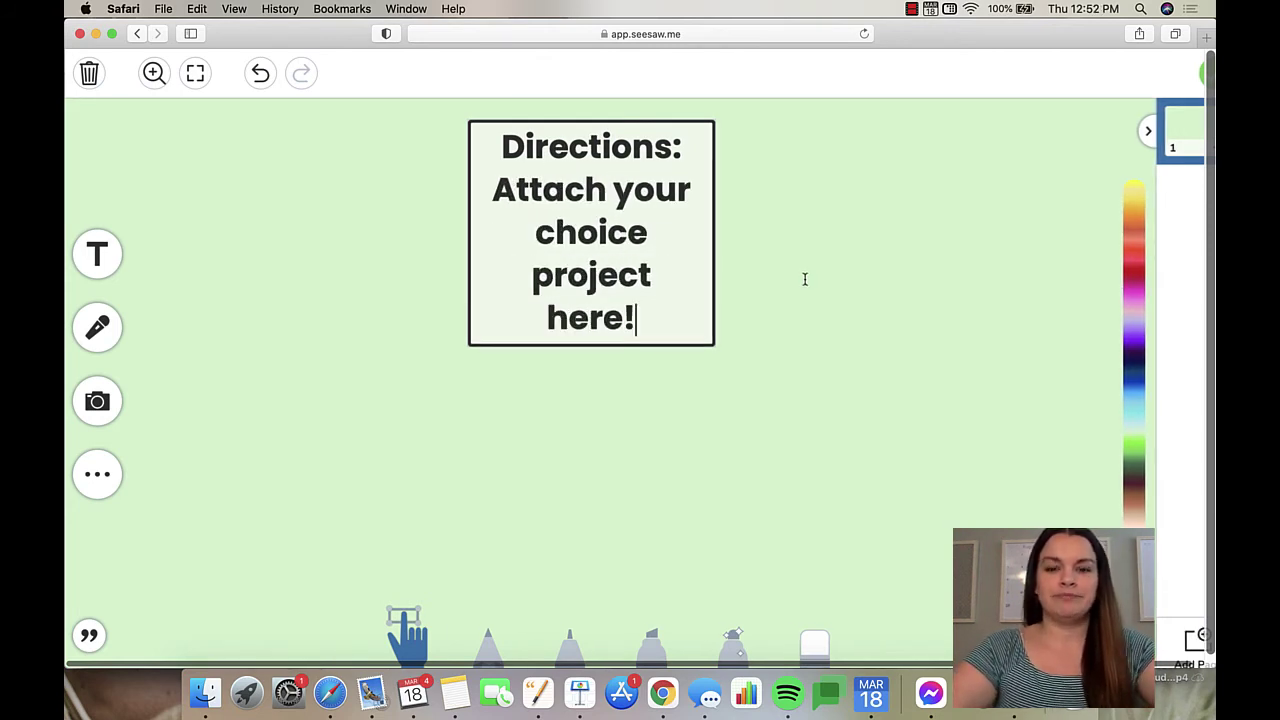
{"action": "left_click", "coordinate": [814, 277]}
{"action": "left_click_drag", "start_coordinate": [698, 255], "coordinate": [491, 240]}
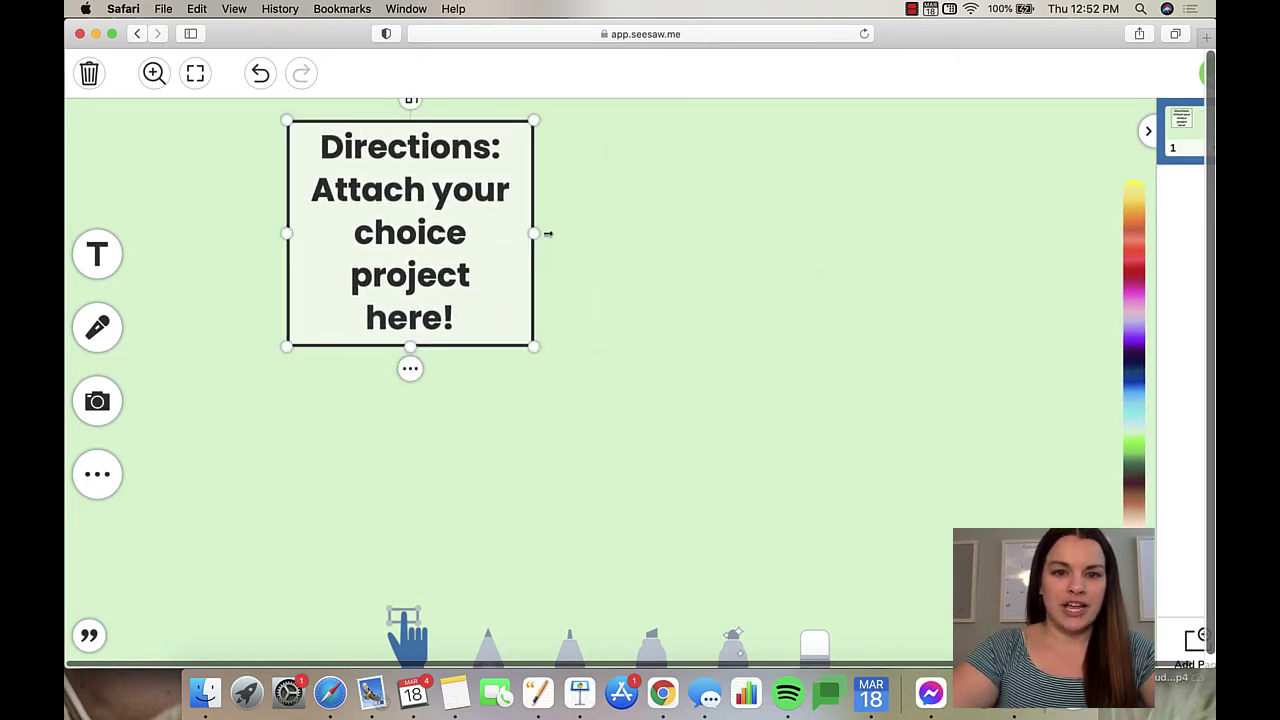
{"action": "left_click", "coordinate": [654, 234]}
{"action": "left_click_drag", "start_coordinate": [654, 234], "coordinate": [905, 158]}
{"action": "left_click_drag", "start_coordinate": [808, 137], "coordinate": [843, 131]}
{"action": "left_click", "coordinate": [689, 303]}
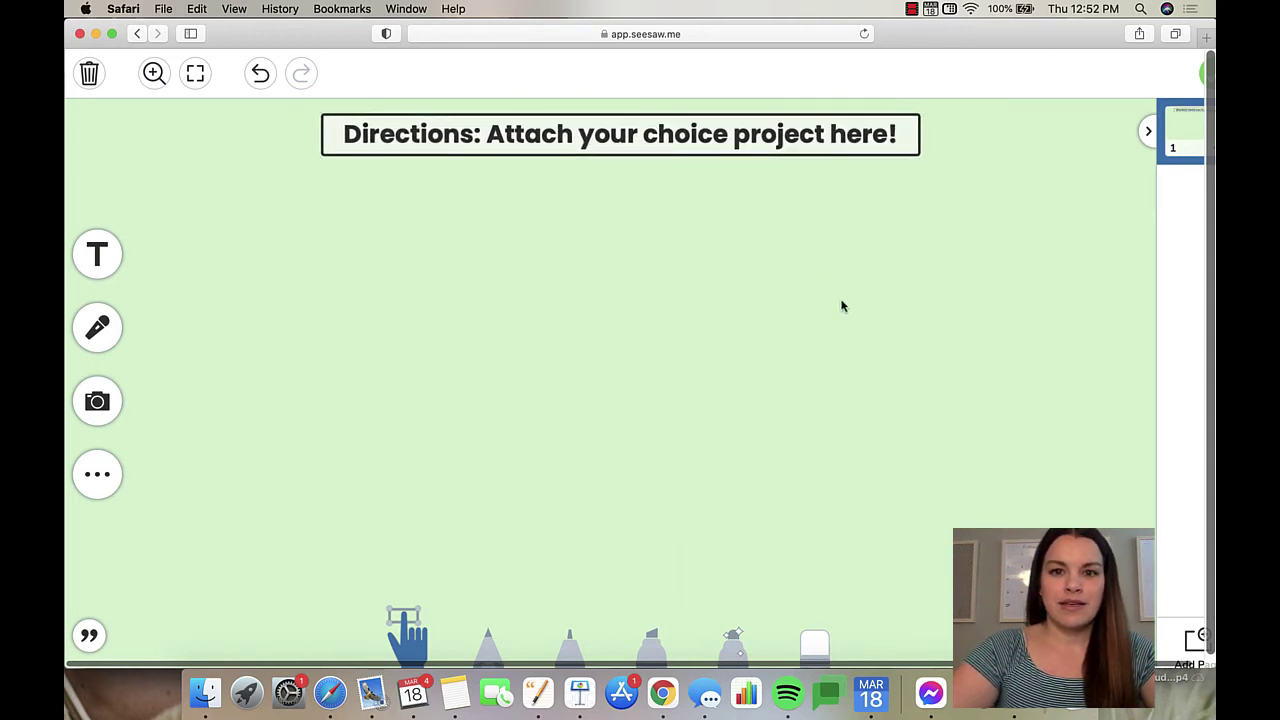
- Attach the green template, enter 'Instructions.' as student instructions, and save the activity
{"action": "left_click", "coordinate": [1204, 78]}
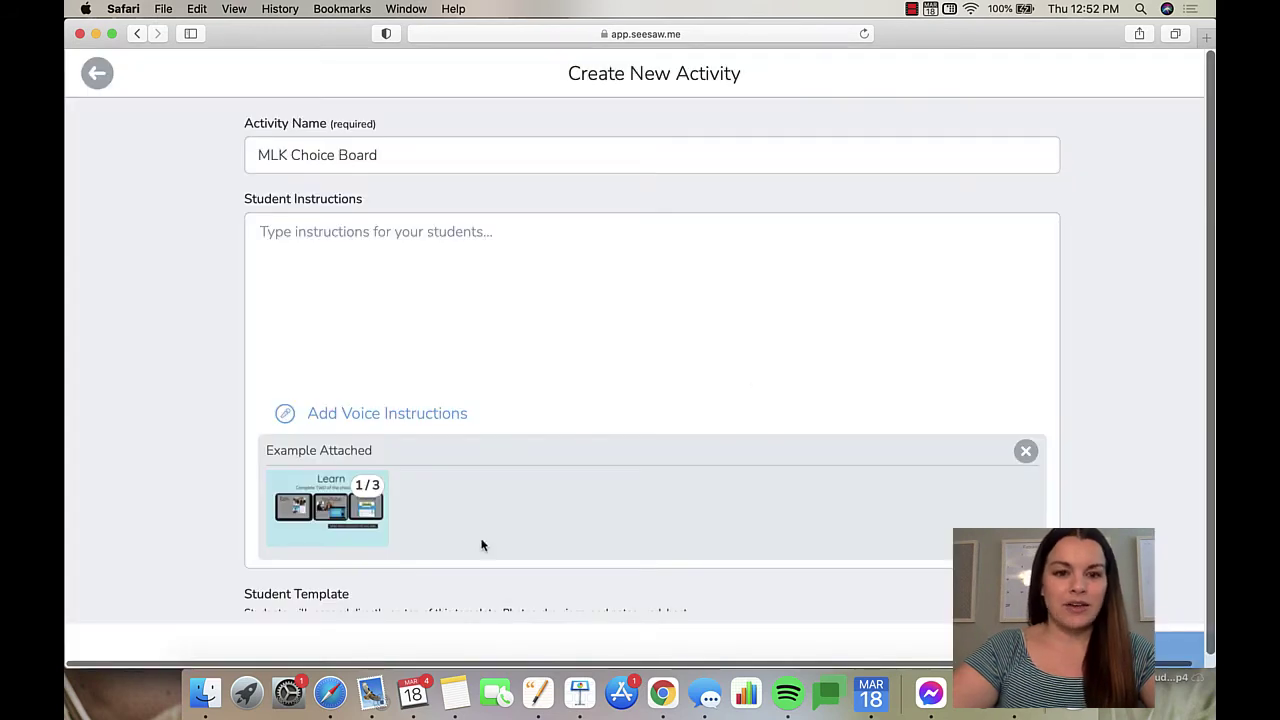
{"action": "scroll", "coordinate": [557, 487], "scroll_direction": "down", "scroll_amount": 1}
{"action": "scroll", "coordinate": [557, 487], "scroll_direction": "down", "scroll_amount": 2}
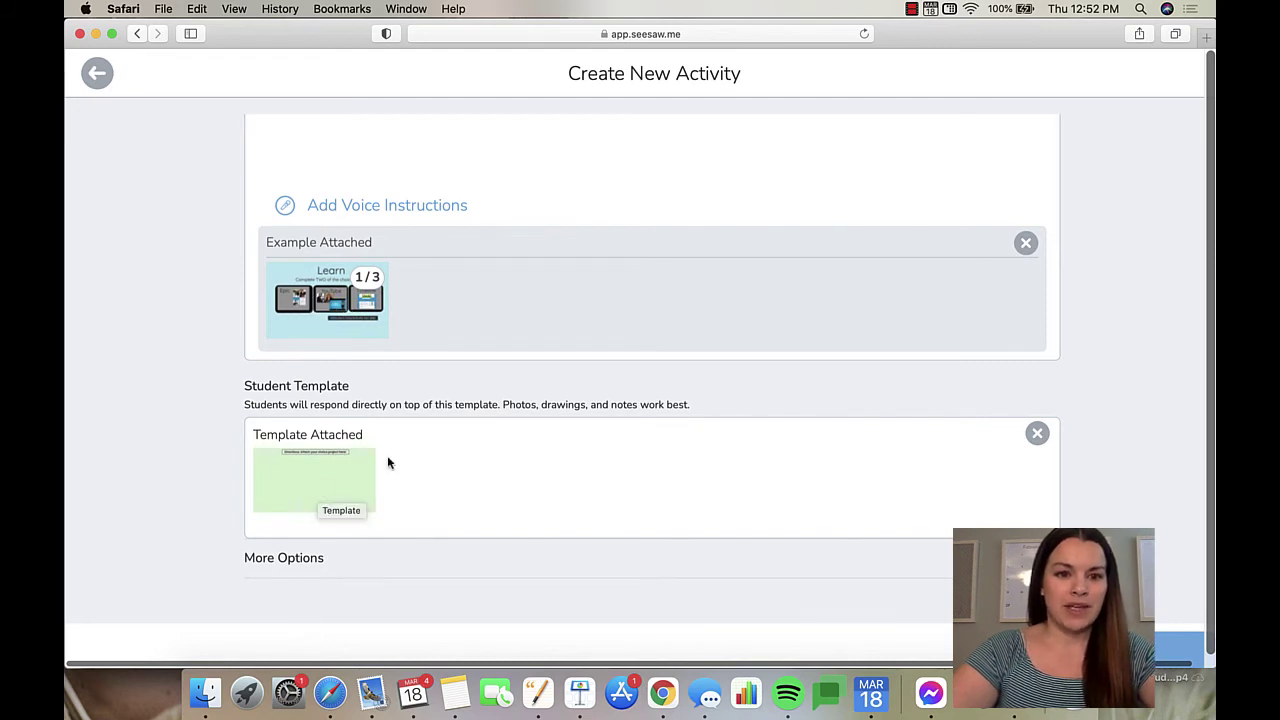
{"action": "scroll", "coordinate": [474, 420], "scroll_direction": "up", "scroll_amount": 2}
{"action": "left_click", "coordinate": [397, 231]}
{"action": "type", "text": "Instructions"}
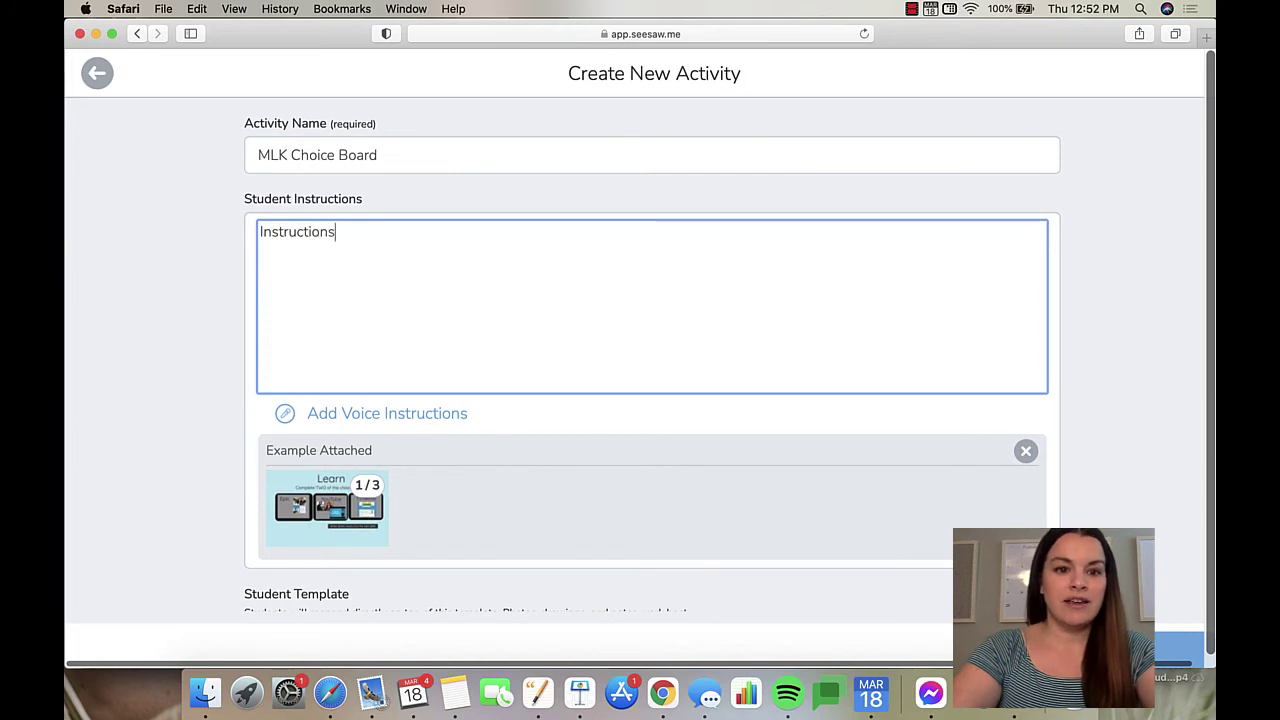
{"action": "type", "text": "."}
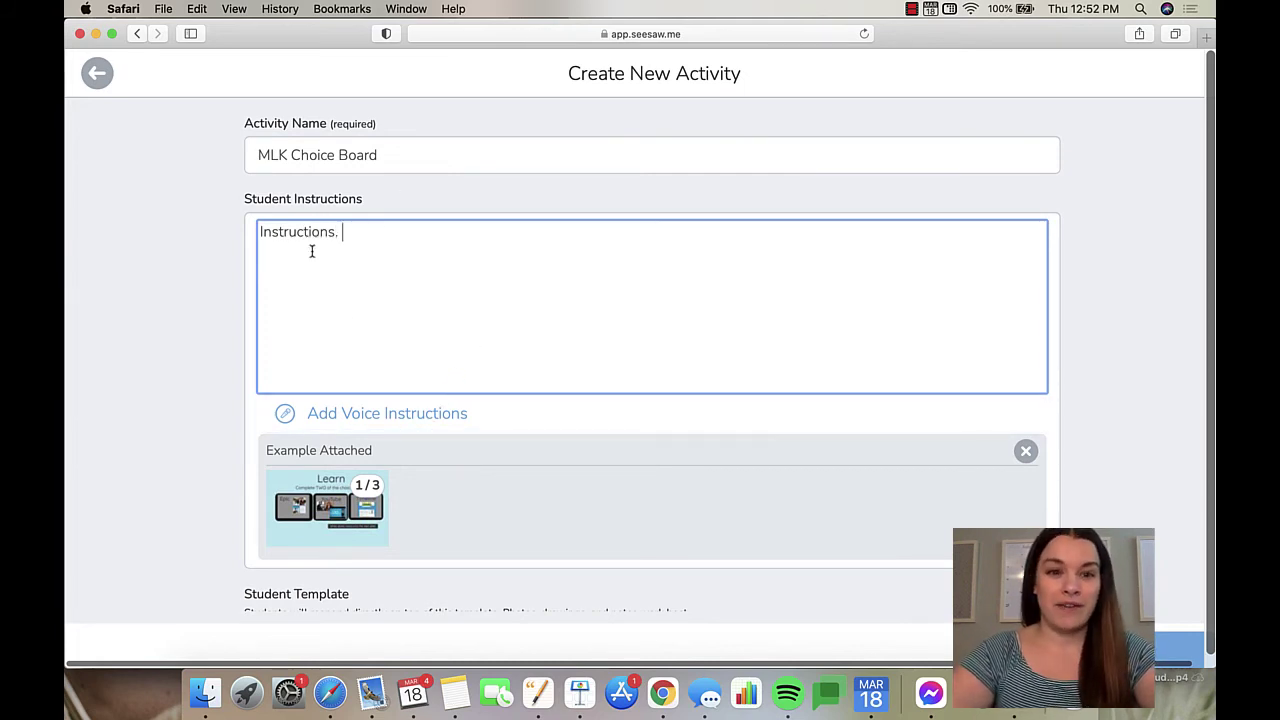
{"action": "scroll", "coordinate": [777, 420], "scroll_direction": "down", "scroll_amount": 2}
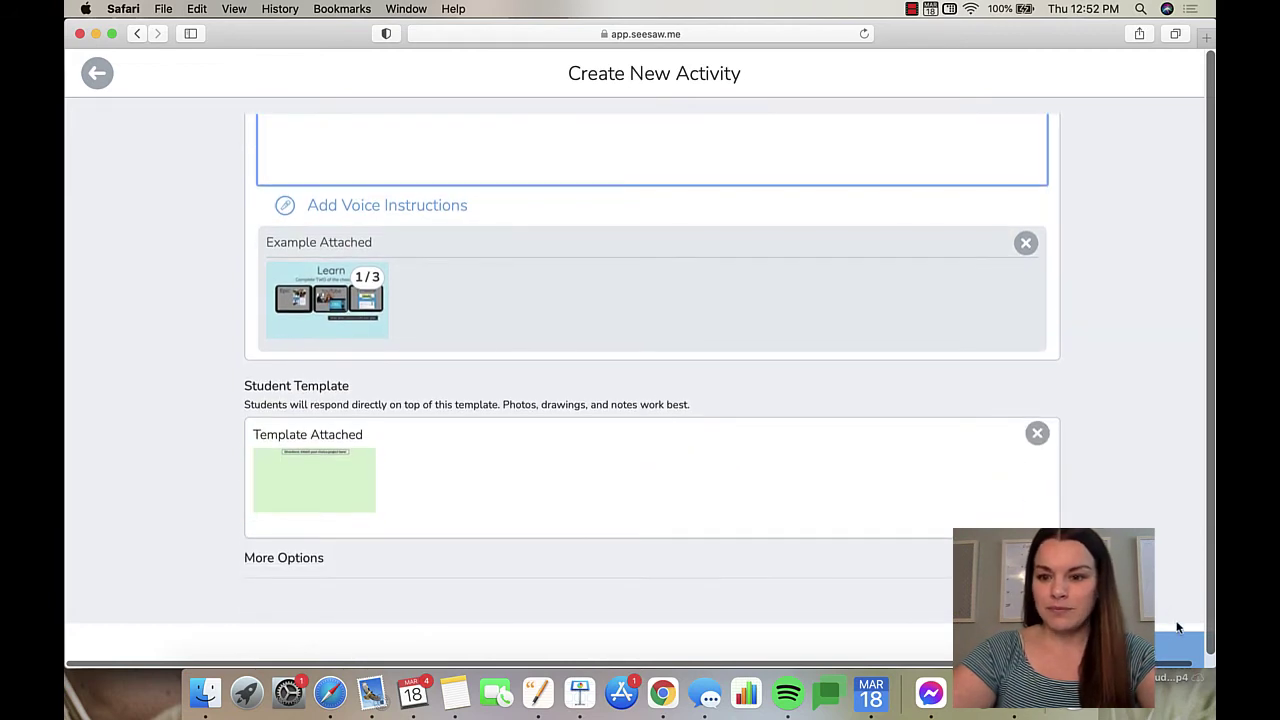
{"action": "left_click", "coordinate": [1180, 648]}
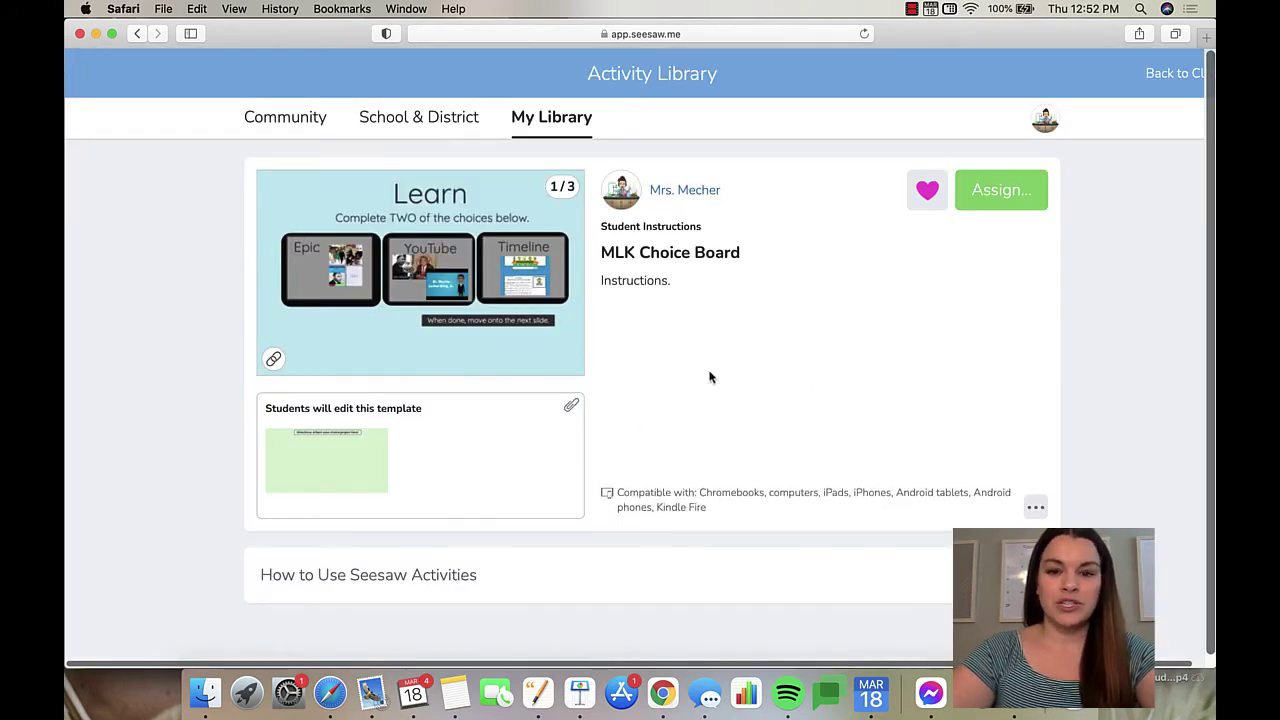
- Page through the example to the Create slide and screenshot it with Cmd+Shift+4
{"action": "left_click", "coordinate": [455, 286]}
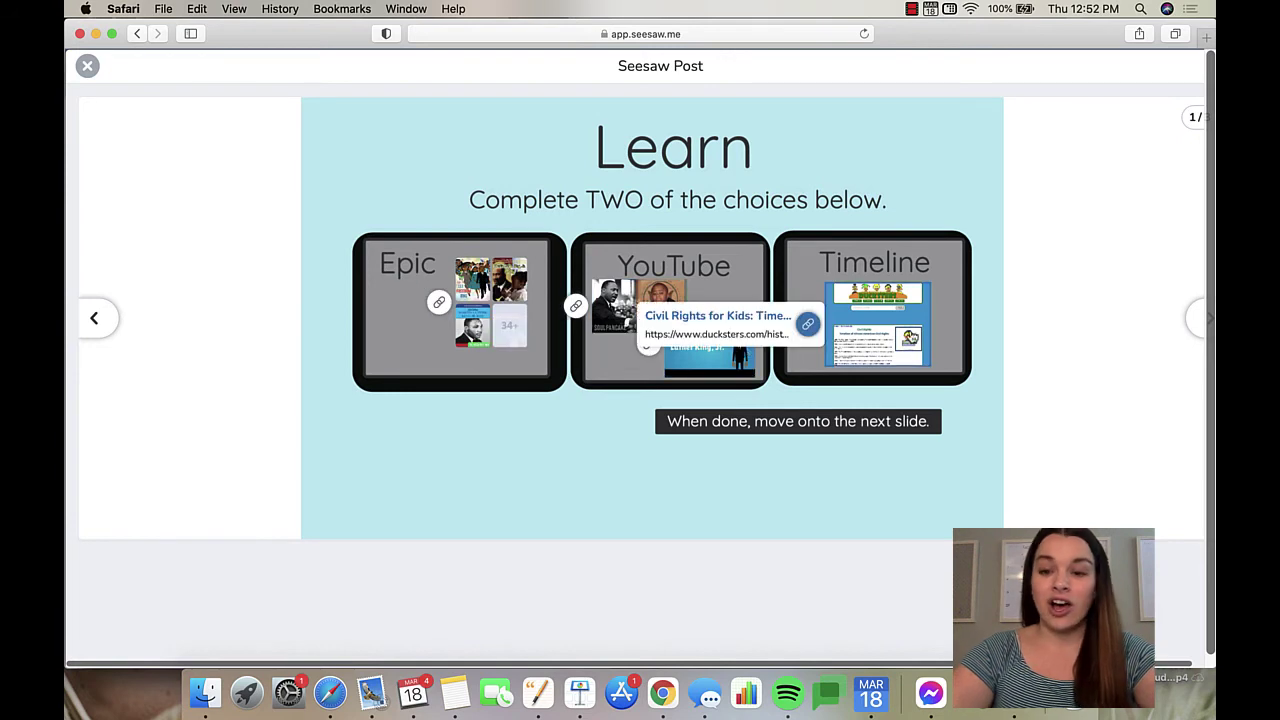
{"action": "left_click", "coordinate": [1197, 330]}
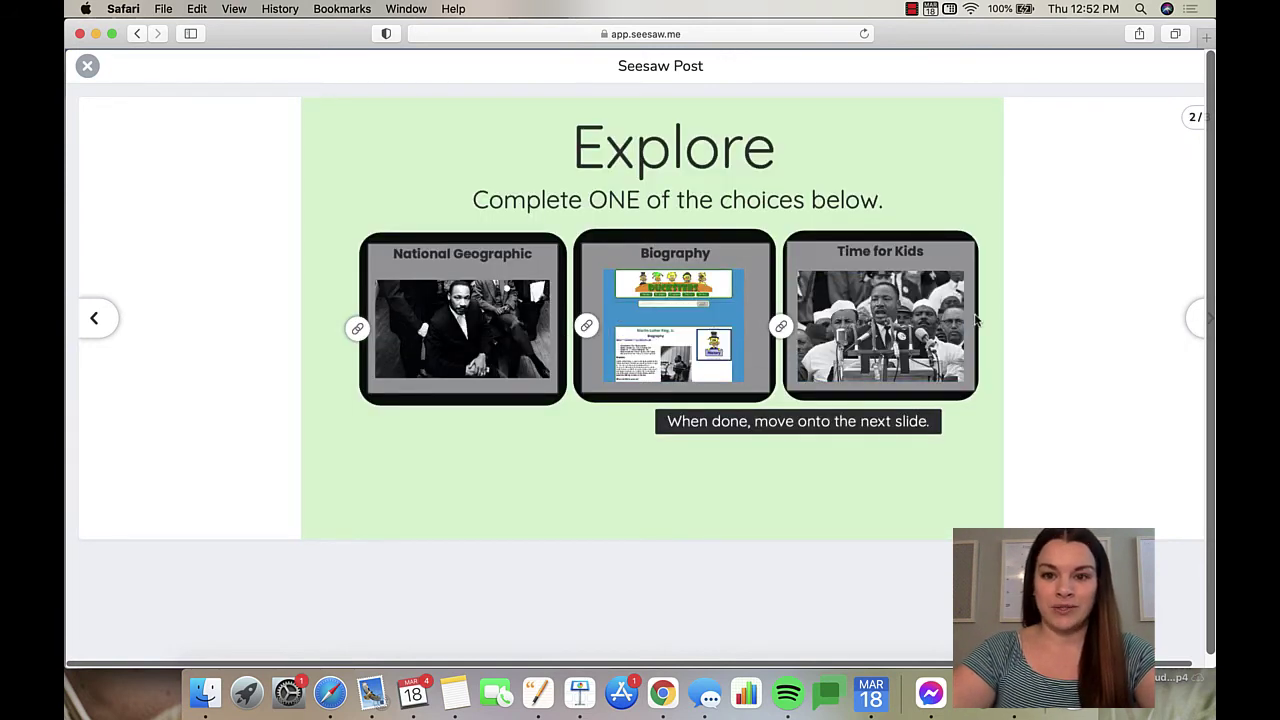
{"action": "left_click", "coordinate": [1196, 334]}
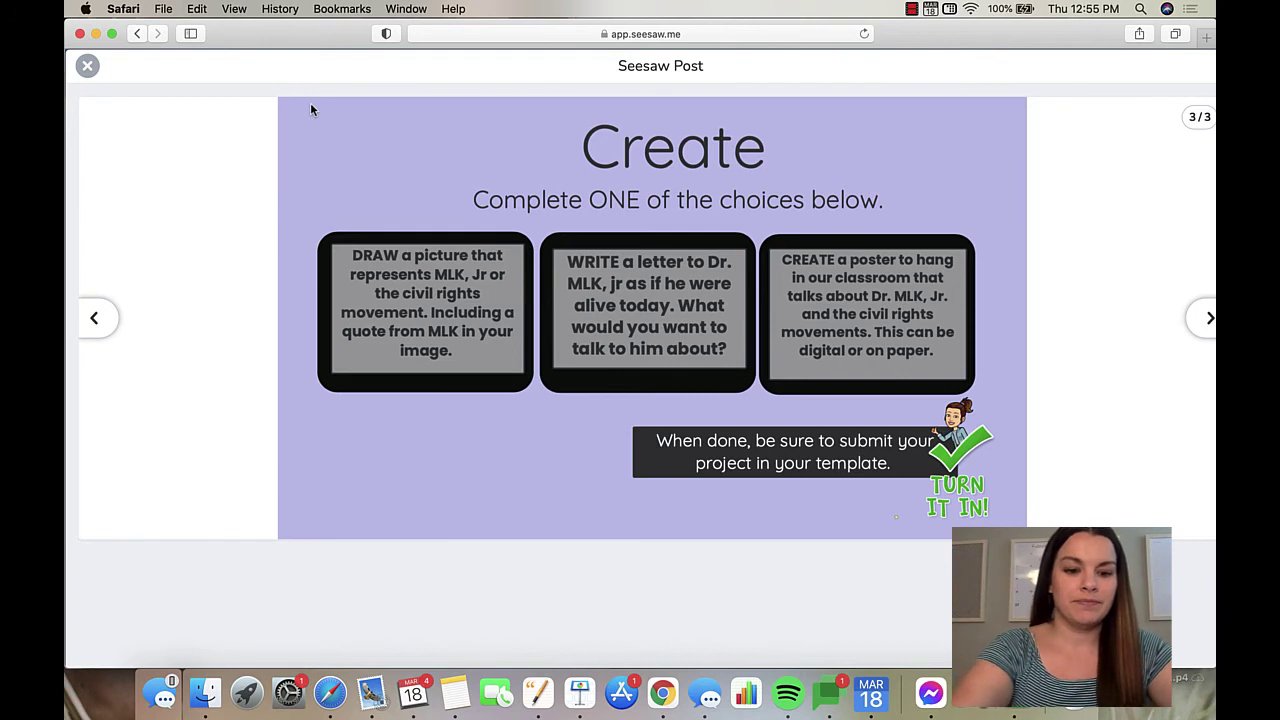
{"action": "key", "text": "super+shift+4"}
{"action": "left_click_drag", "start_coordinate": [281, 101], "coordinate": [1026, 536]}
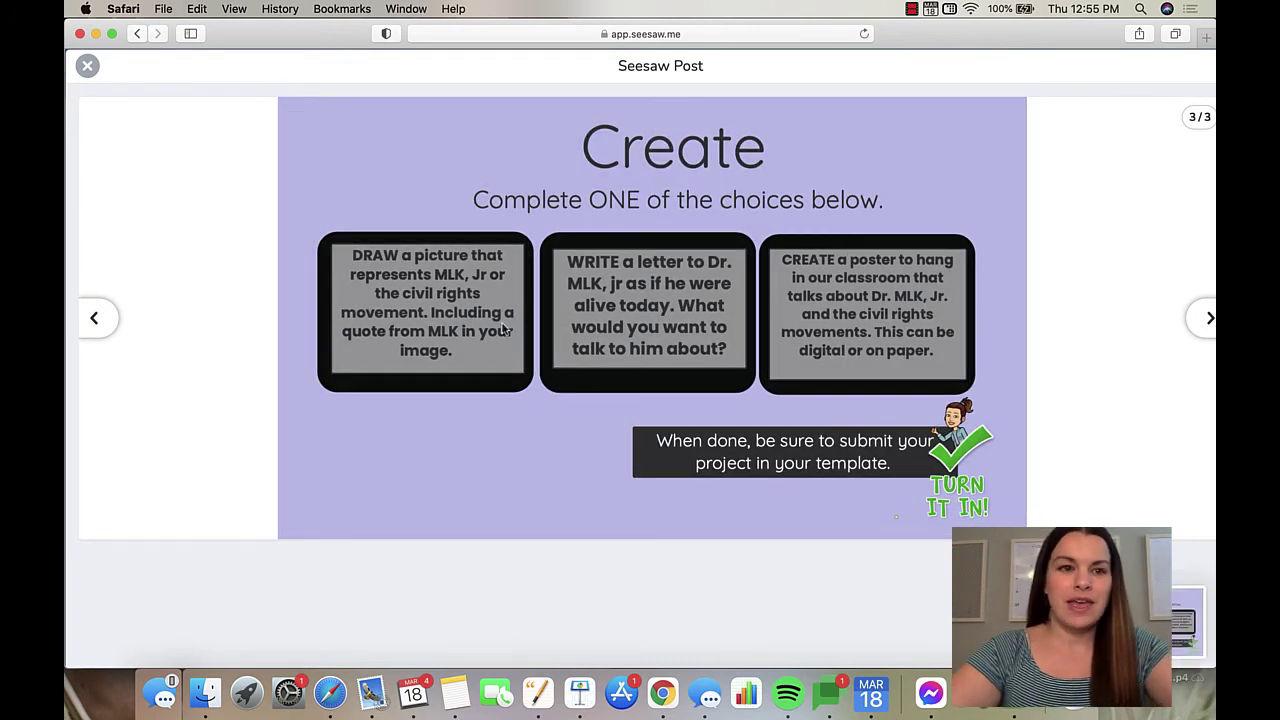
- Close the slide preview and pick Copy and Edit from the activity's more-actions menu
{"action": "left_click", "coordinate": [87, 65]}
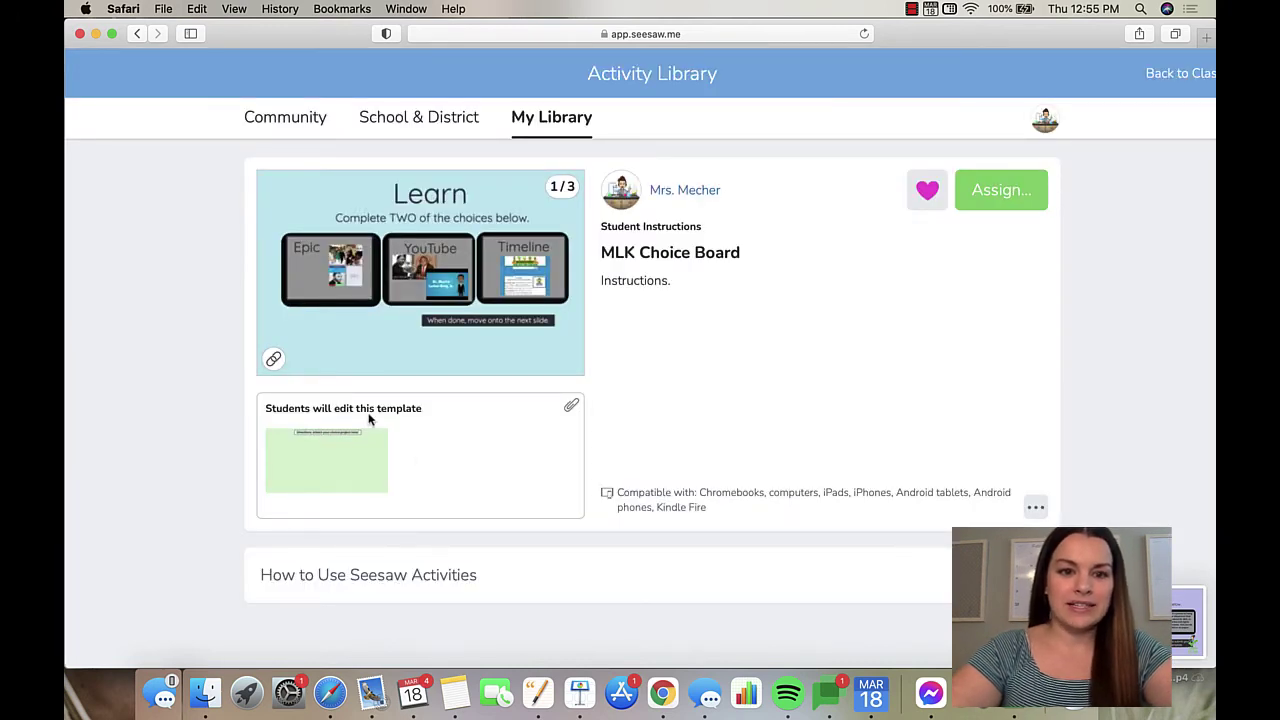
{"action": "left_click", "coordinate": [1035, 507]}
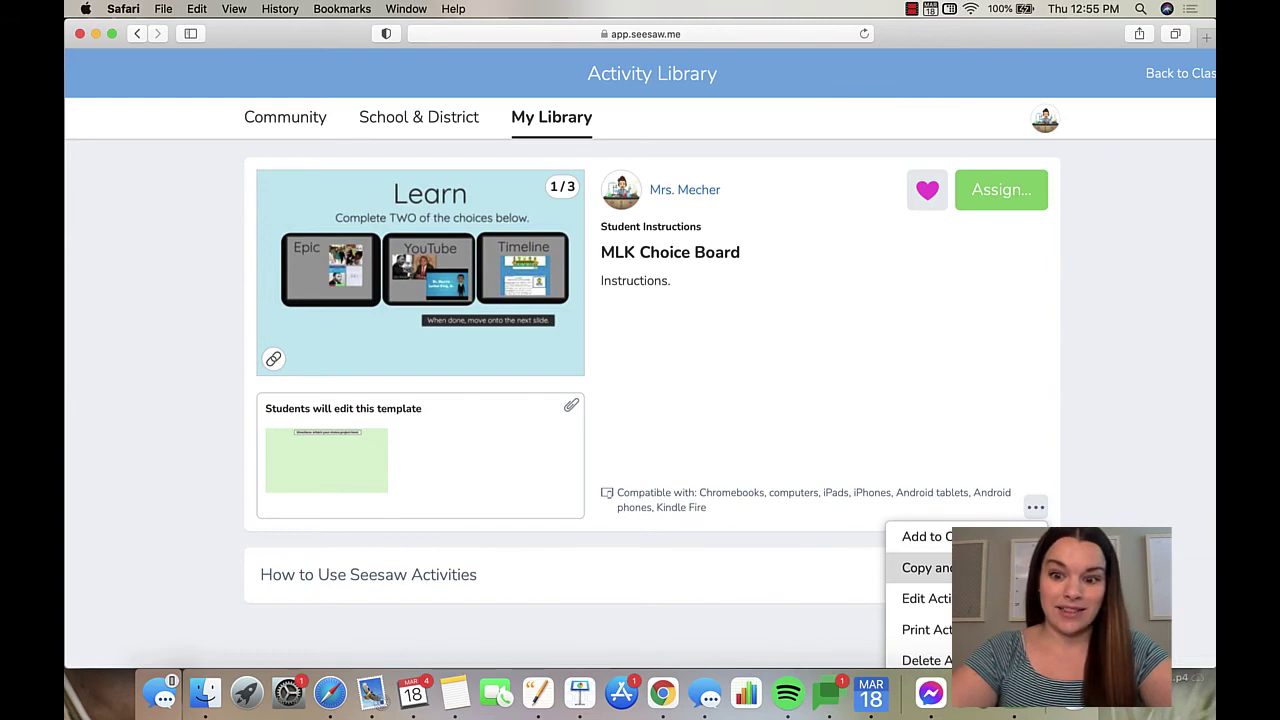
{"action": "left_click", "coordinate": [927, 567]}
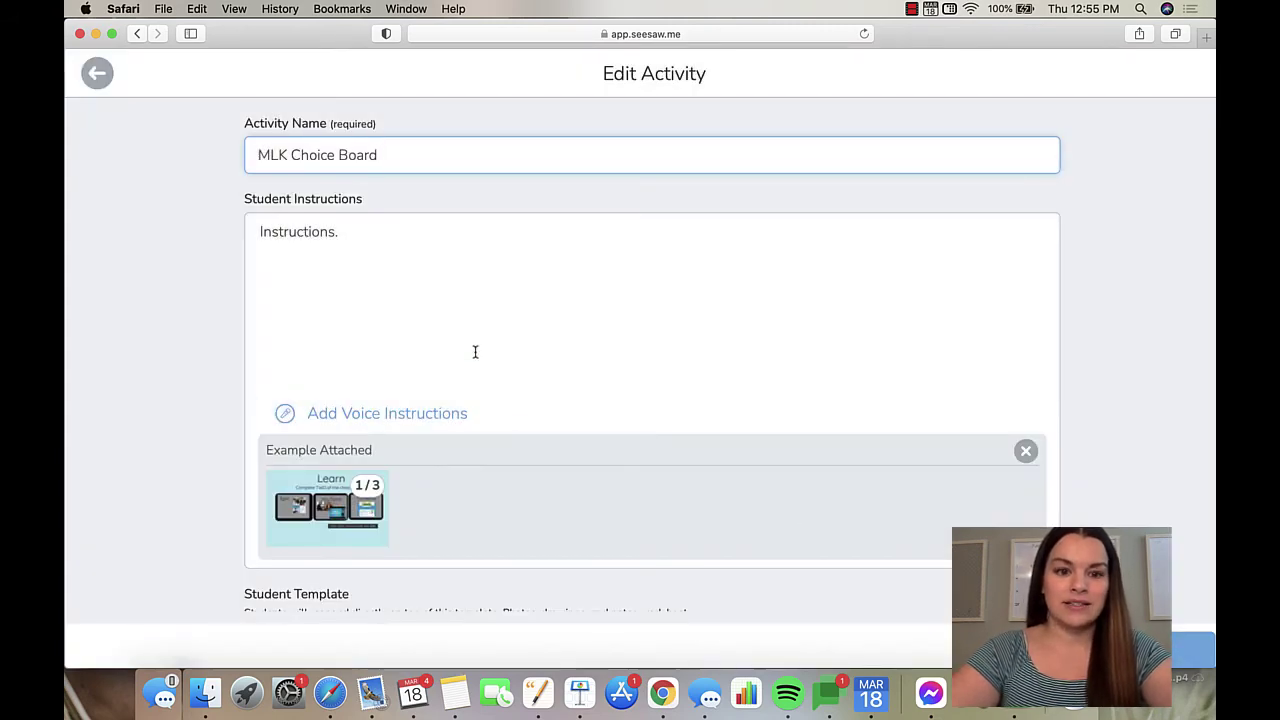
{"action": "scroll", "coordinate": [409, 506], "scroll_direction": "down", "scroll_amount": 5}
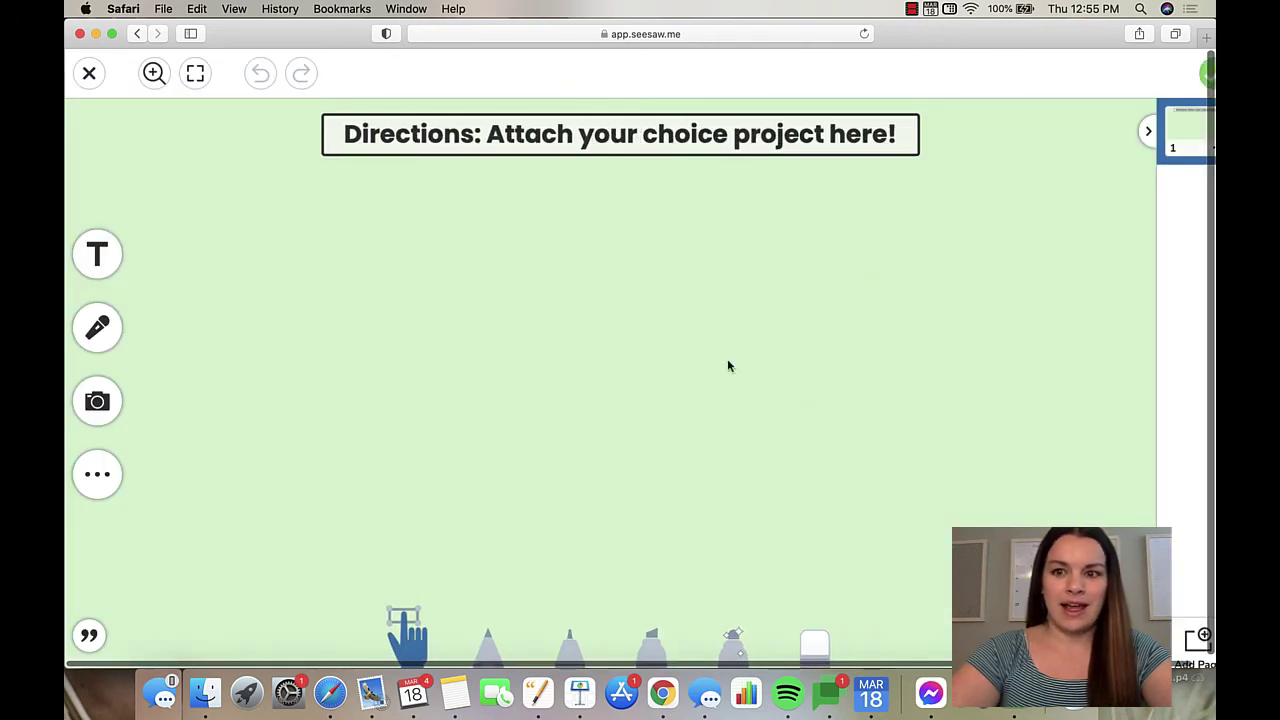
- Upload the Create slide screenshot from the Desktop and shrink it into the template's top-right corner
{"action": "left_click", "coordinate": [120, 408]}
{"action": "left_click", "coordinate": [238, 402]}
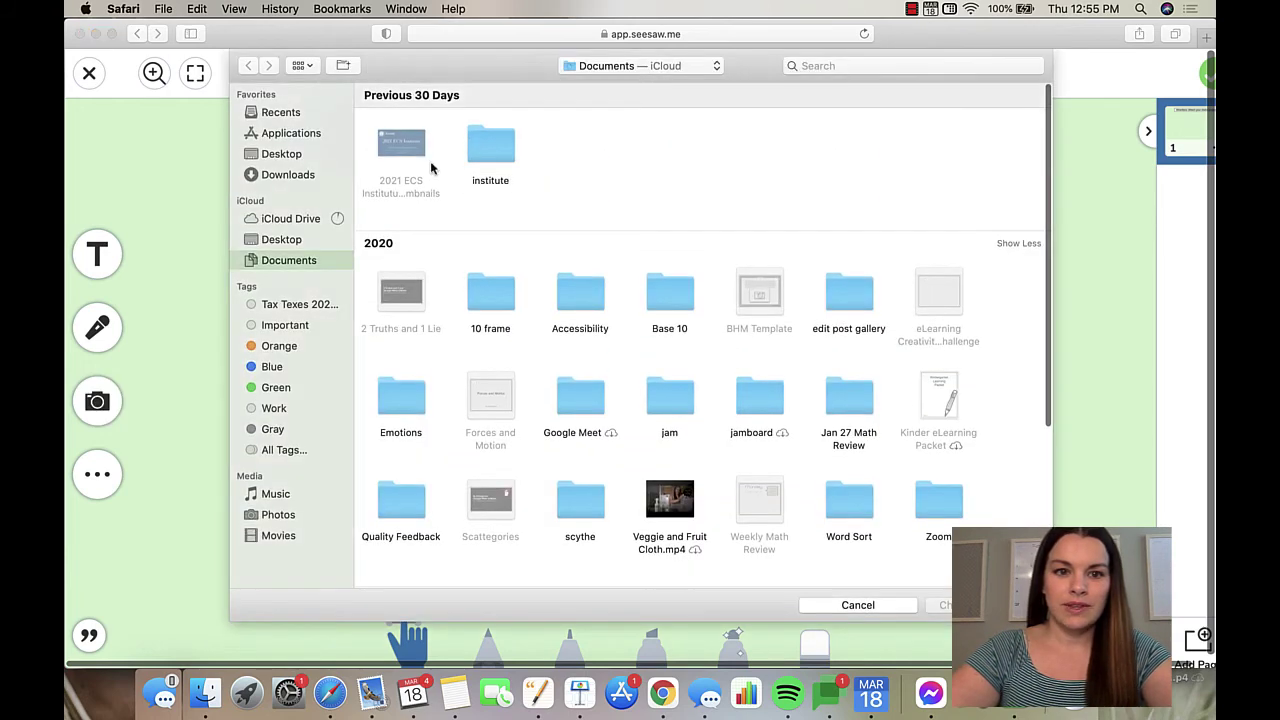
{"action": "left_click", "coordinate": [281, 156]}
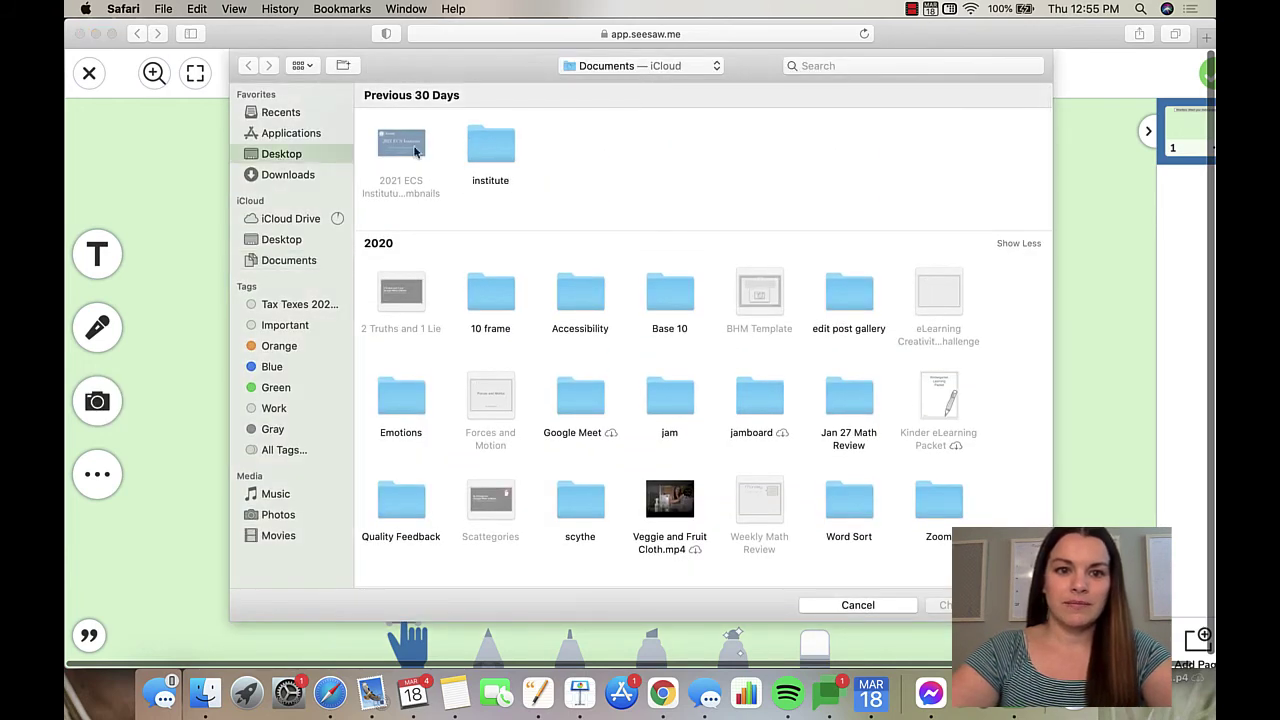
{"action": "double_click", "coordinate": [764, 148]}
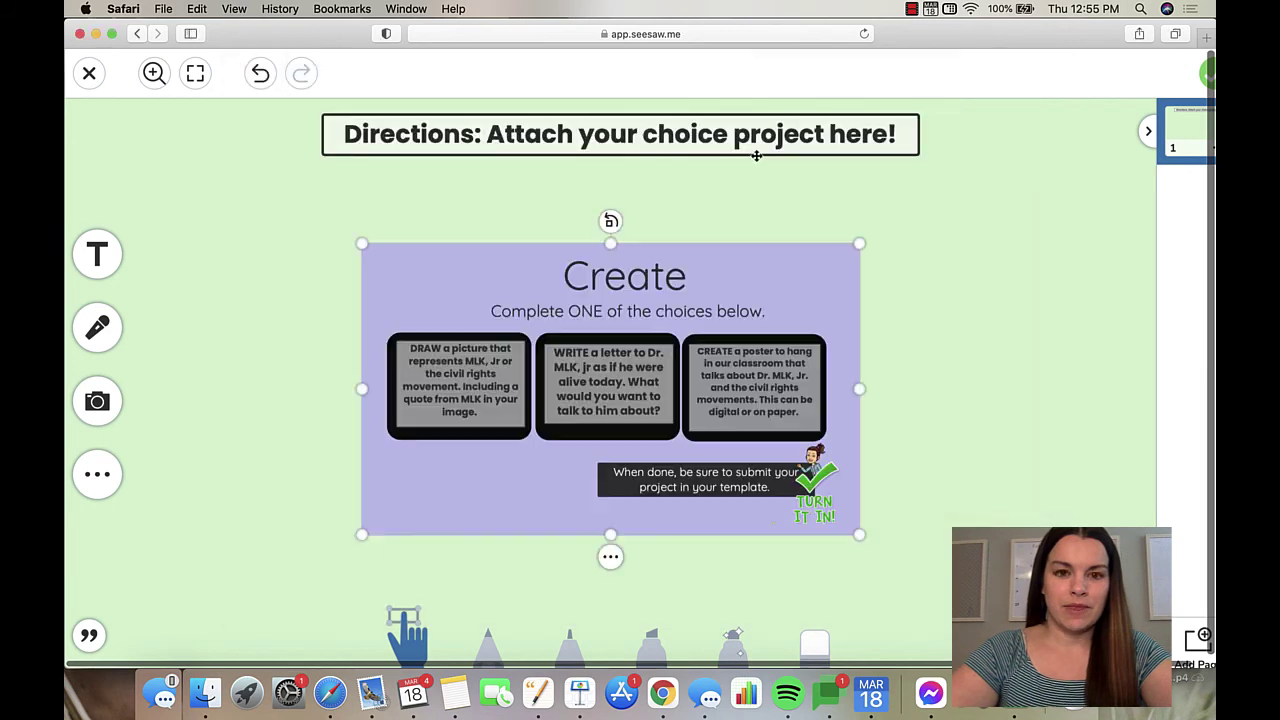
{"action": "left_click_drag", "start_coordinate": [860, 243], "coordinate": [1075, 135]}
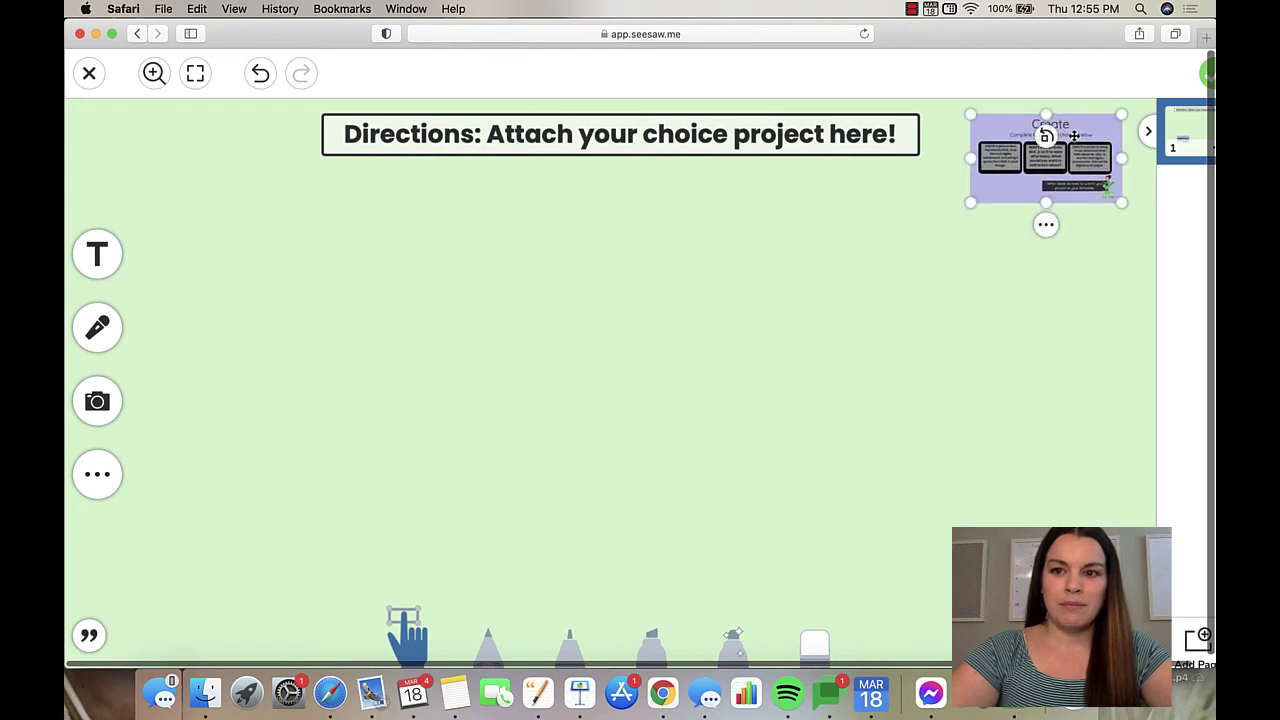
{"action": "left_click", "coordinate": [278, 336]}
- Add a text box by the Create image reading 'Need to see your options again? Enlarge this picture!'
{"action": "left_click", "coordinate": [97, 254]}
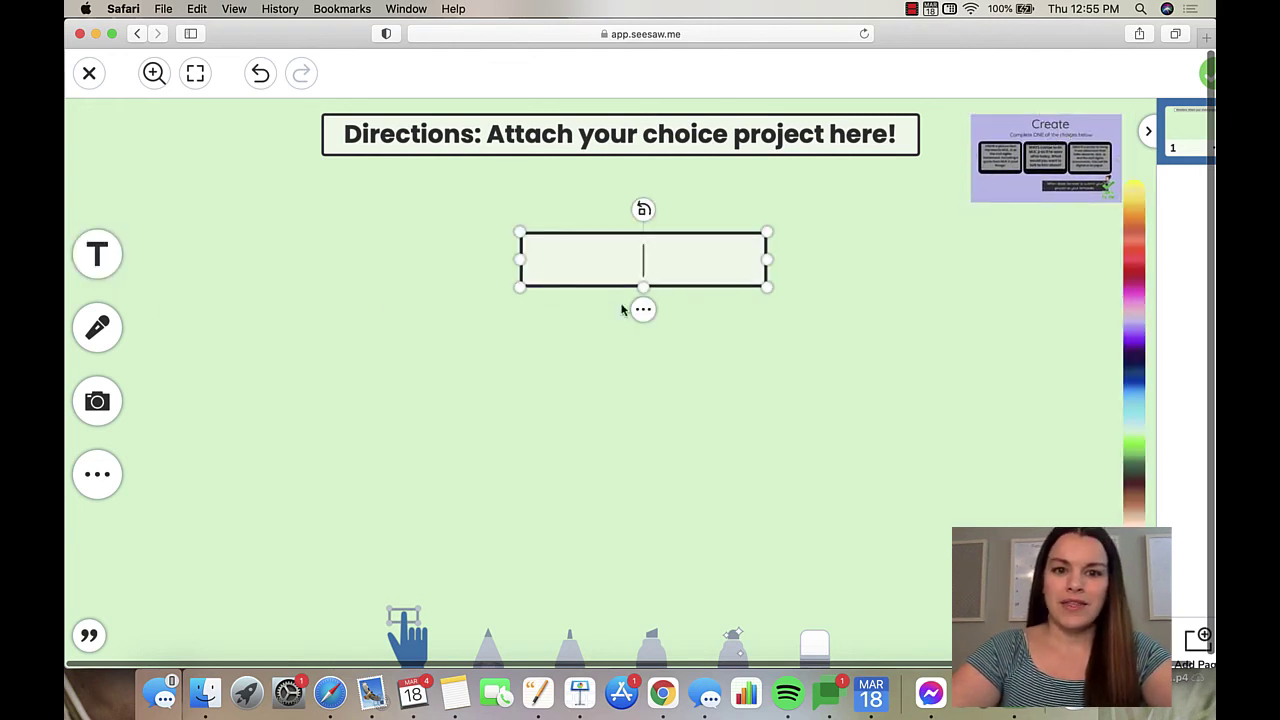
{"action": "left_click_drag", "start_coordinate": [657, 249], "coordinate": [990, 232]}
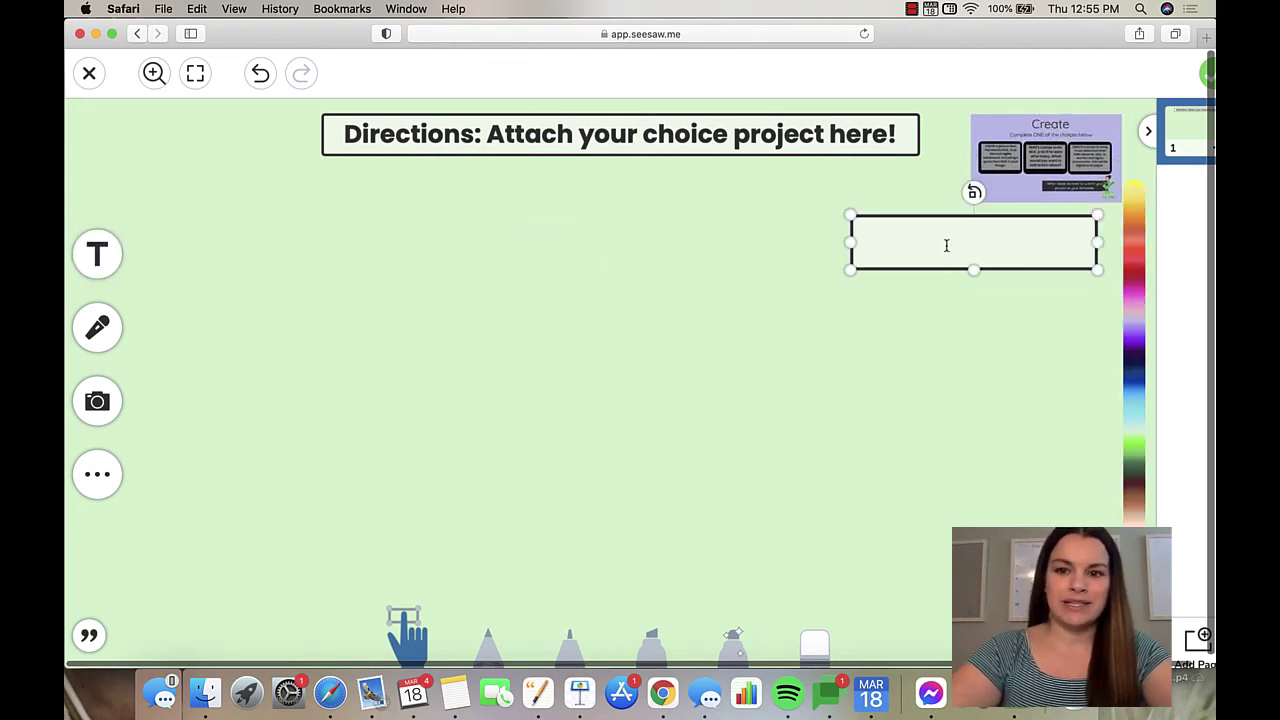
{"action": "left_click", "coordinate": [983, 237]}
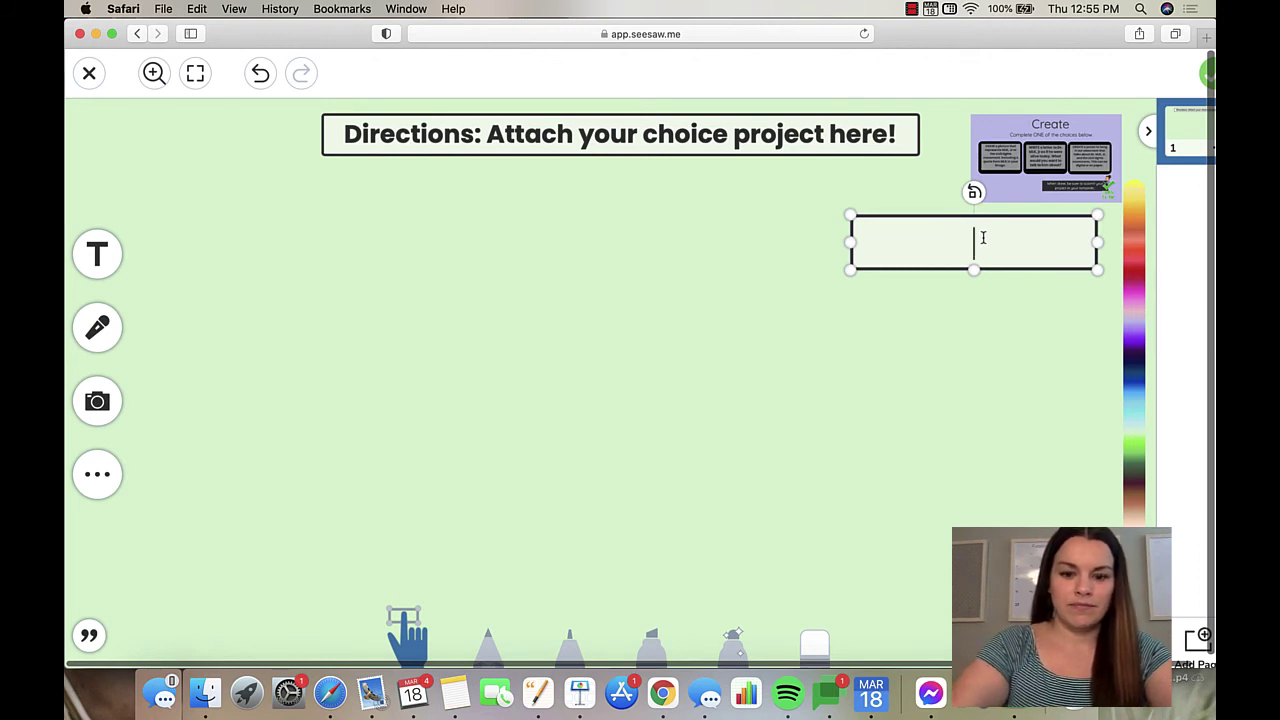
{"action": "type", "text": "Need"}
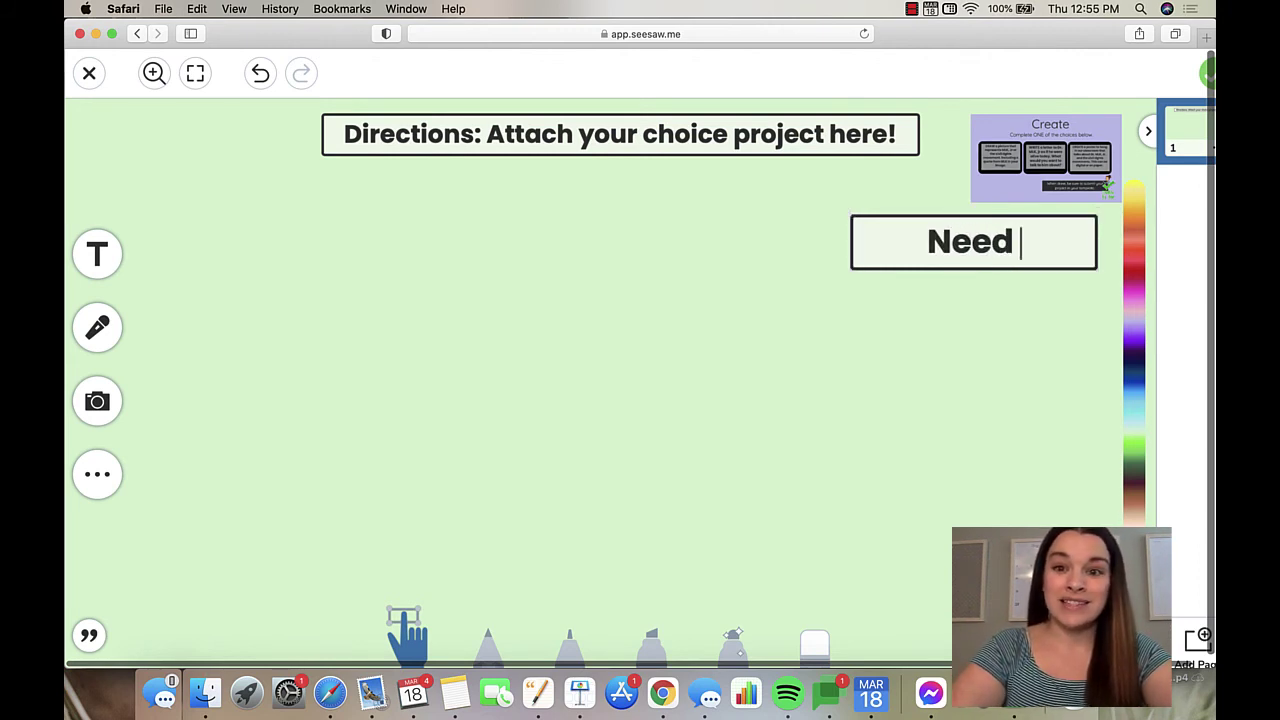
{"action": "key", "text": "BackSpace"}
{"action": "key", "text": "BackSpace"}
{"action": "key", "text": "BackSpace"}
{"action": "key", "text": "BackSpace"}
{"action": "key", "text": "BackSpace"}
{"action": "type", "text": "Need to see your options again? Check out"}
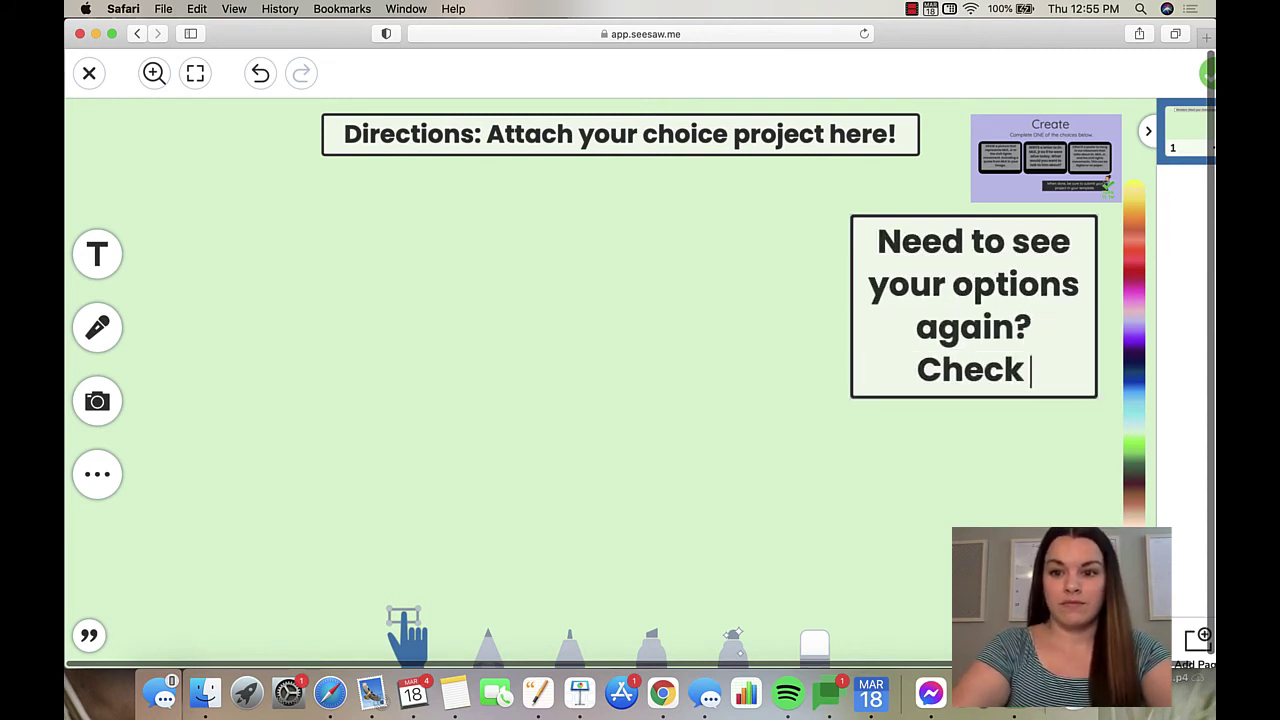
{"action": "key", "text": "BackSpace"}
{"action": "key", "text": "BackSpace"}
{"action": "key", "text": "BackSpace"}
{"action": "key", "text": "BackSpace"}
{"action": "key", "text": "BackSpace"}
{"action": "key", "text": "BackSpace"}
{"action": "key", "text": "BackSpace"}
{"action": "key", "text": "BackSpace"}
{"action": "key", "text": "BackSpace"}
{"action": "type", "text": "Enlarge this picture!"}
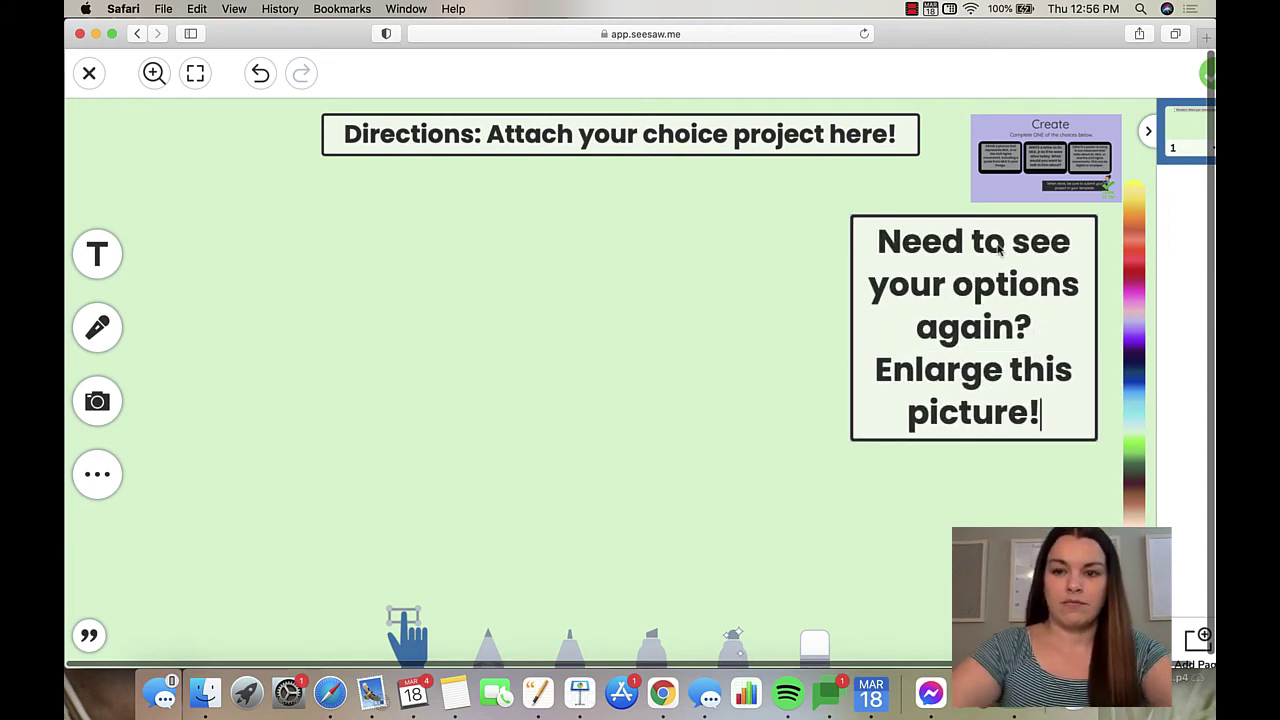
{"action": "left_click", "coordinate": [874, 413]}
- Resize and reposition the note and the Create image so the note sits beneath the picture
{"action": "left_click", "coordinate": [985, 297]}
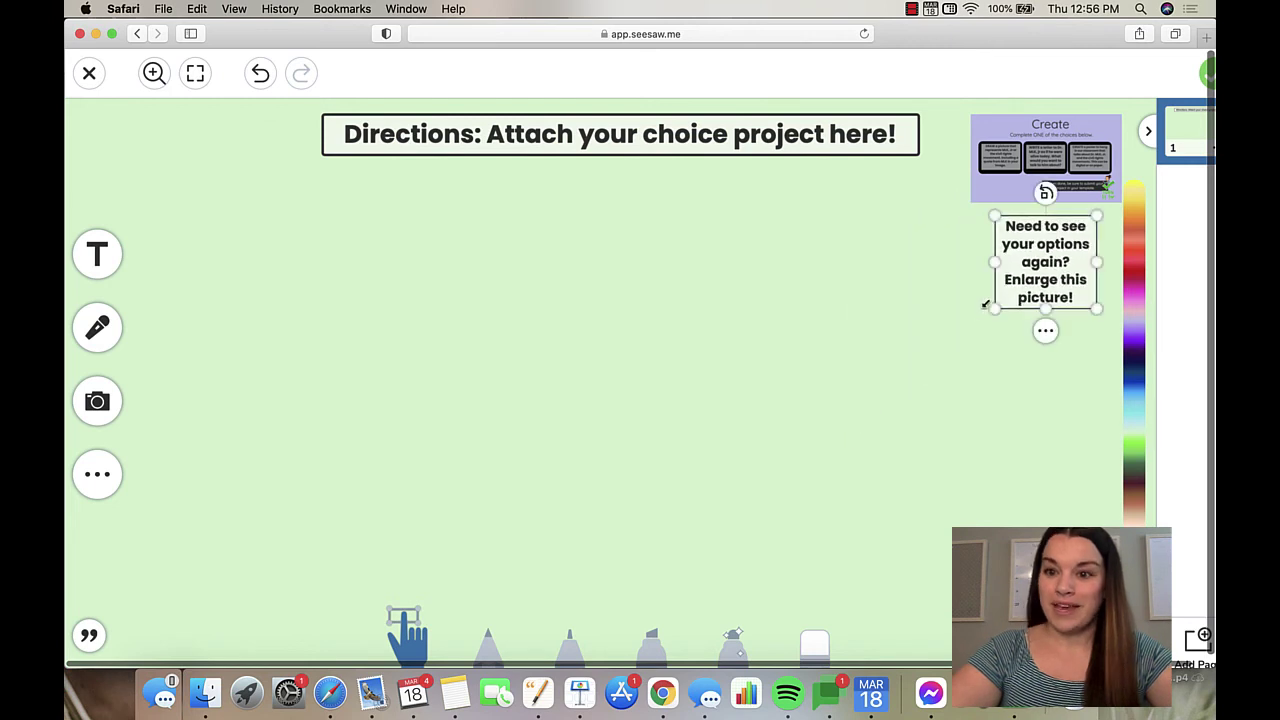
{"action": "left_click", "coordinate": [1030, 277]}
{"action": "left_click", "coordinate": [951, 303]}
{"action": "left_click_drag", "start_coordinate": [997, 262], "coordinate": [965, 262]}
{"action": "left_click_drag", "start_coordinate": [1049, 260], "coordinate": [1068, 262]}
{"action": "left_click", "coordinate": [1043, 148]}
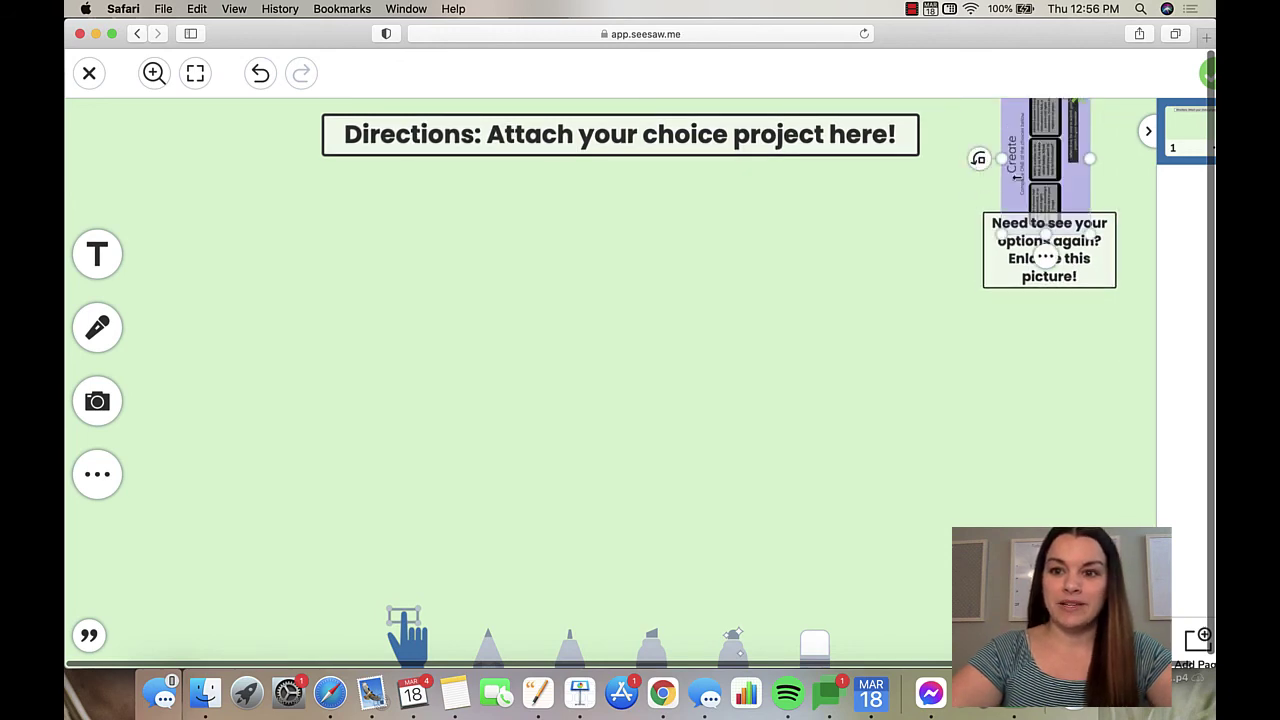
{"action": "left_click_drag", "start_coordinate": [1016, 175], "coordinate": [993, 201]}
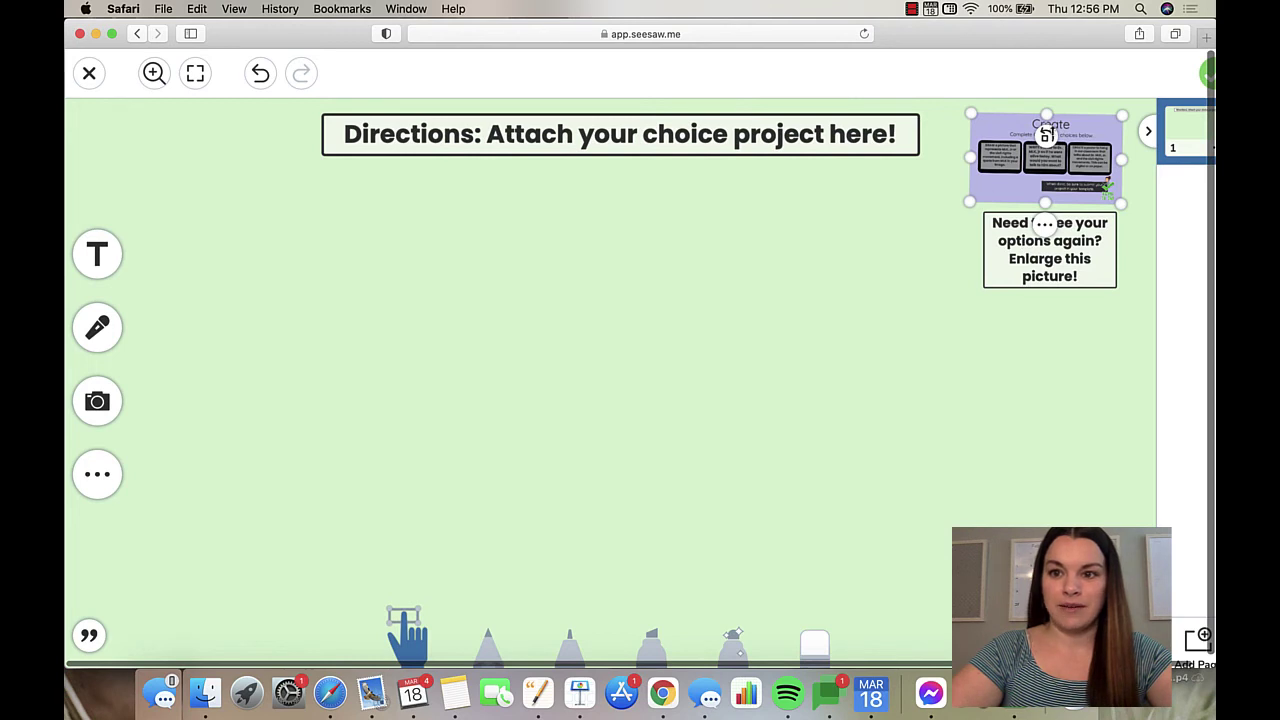
- Save the green template into the activity and confirm it shows as Template Attached
{"action": "left_click", "coordinate": [1207, 72]}
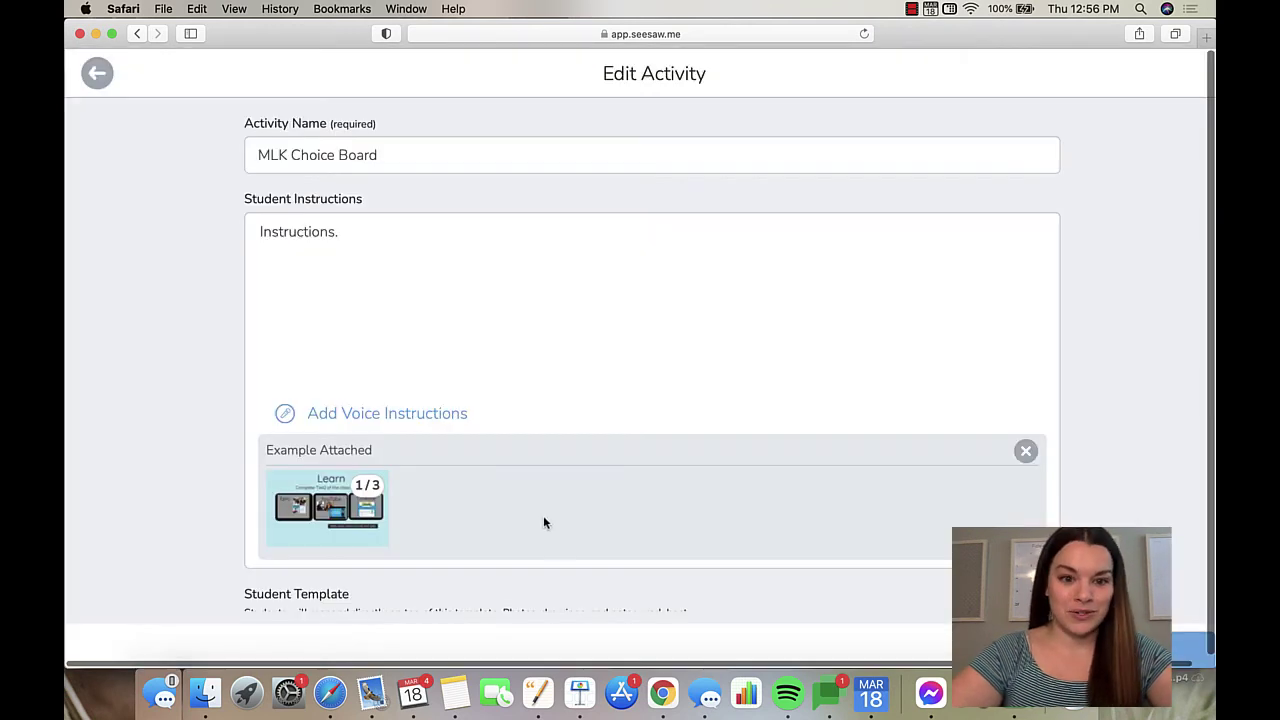
{"action": "scroll", "coordinate": [532, 550], "scroll_direction": "down", "scroll_amount": 4}
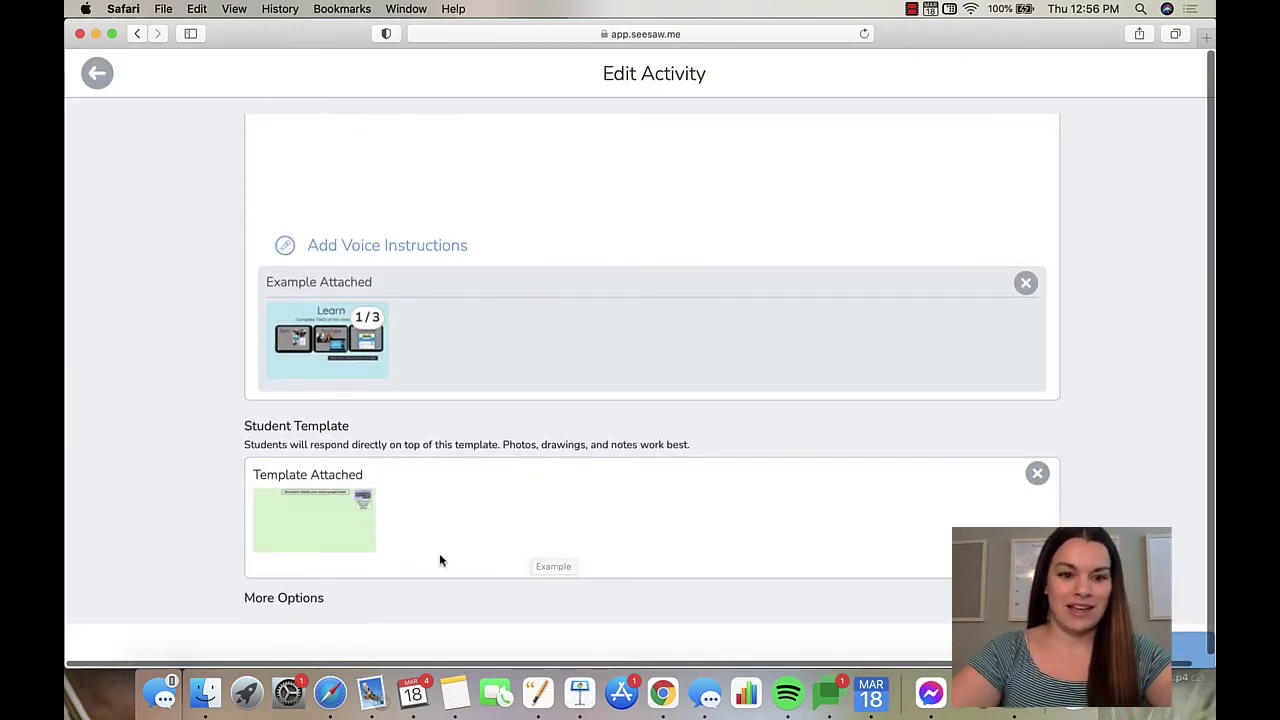
{"action": "scroll", "coordinate": [634, 501], "scroll_direction": "up", "scroll_amount": 3}
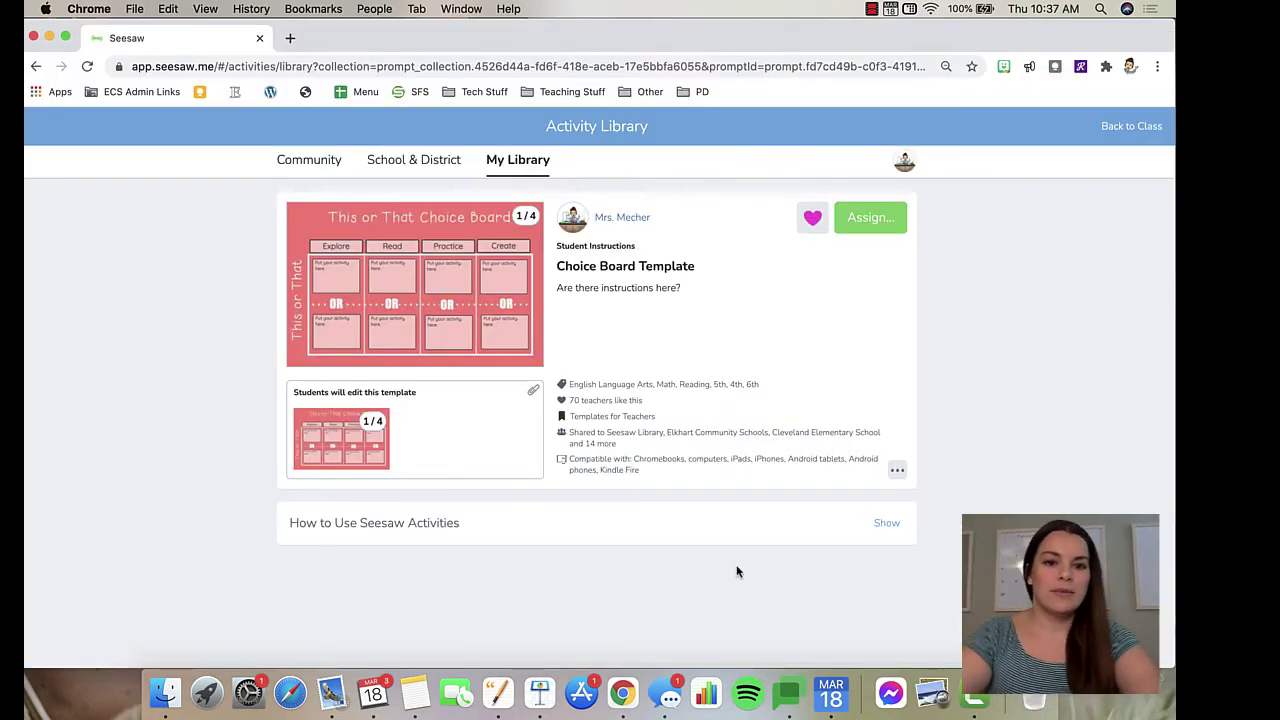
- Preview all four Choice Board Template slides, including the Bingo page, then close the preview
{"action": "left_click", "coordinate": [314, 448]}
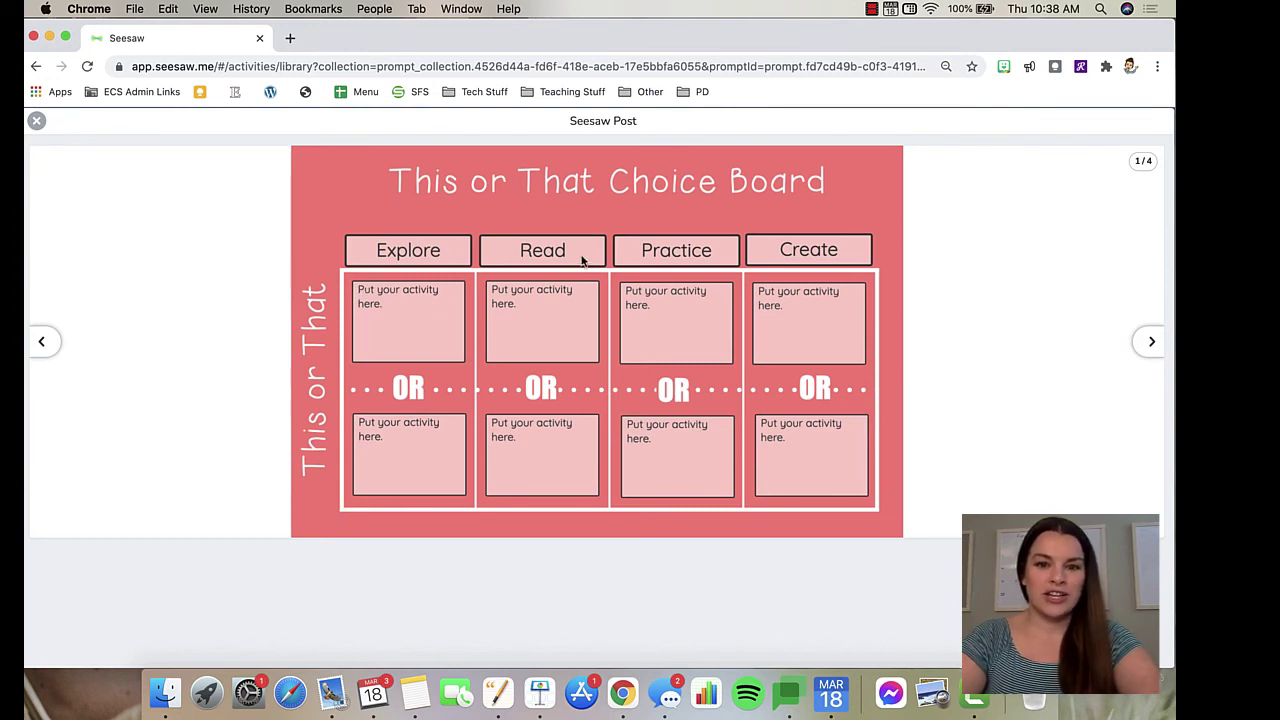
{"action": "left_click", "coordinate": [1148, 346]}
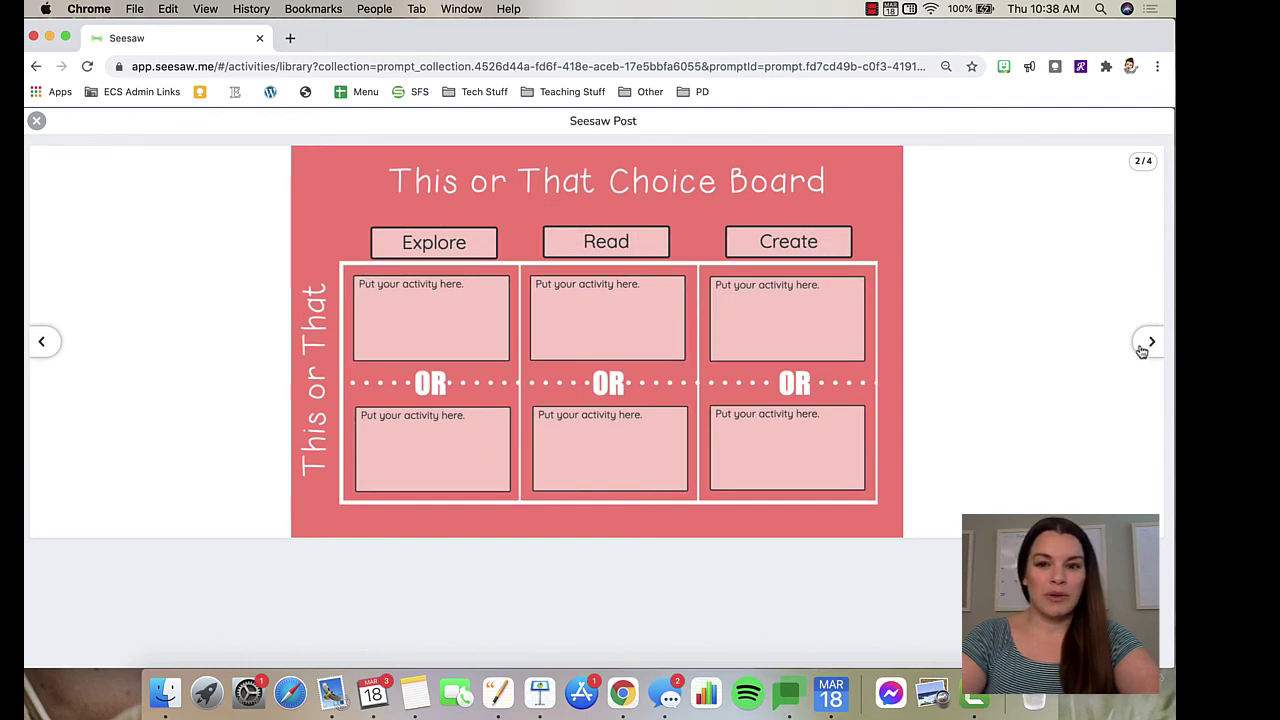
{"action": "left_click", "coordinate": [1150, 344]}
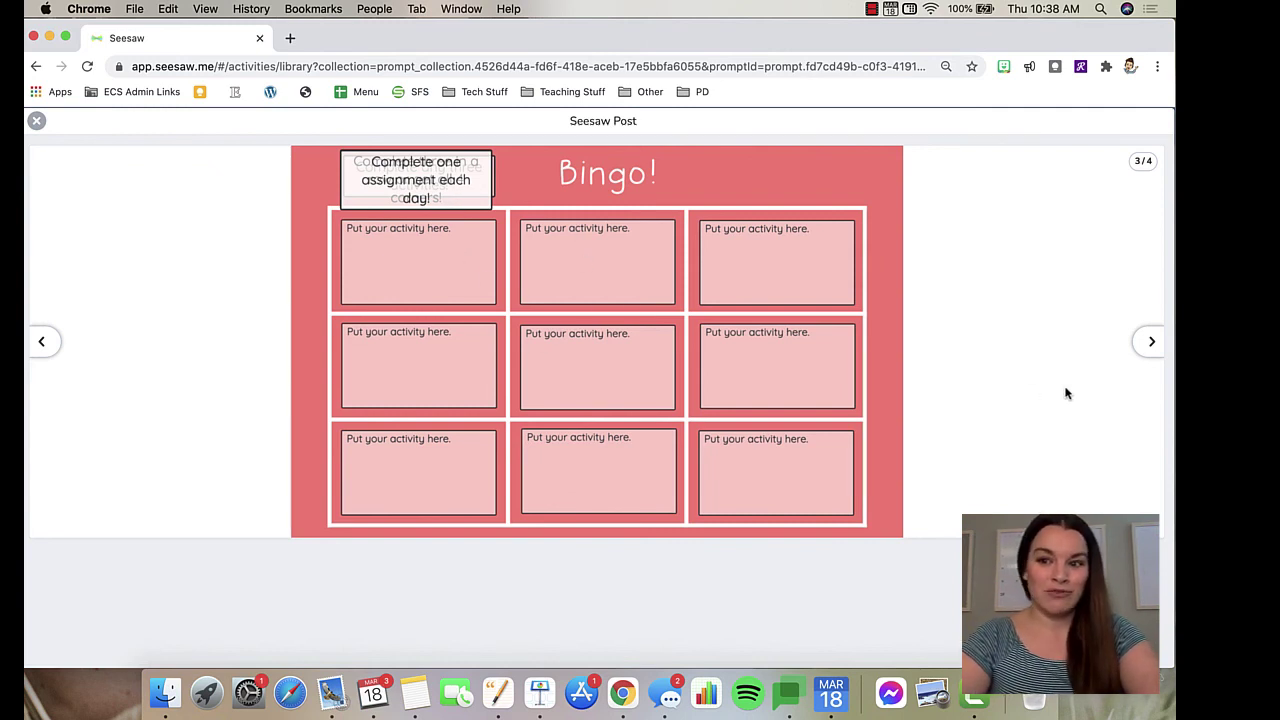
{"action": "left_click", "coordinate": [1151, 345]}
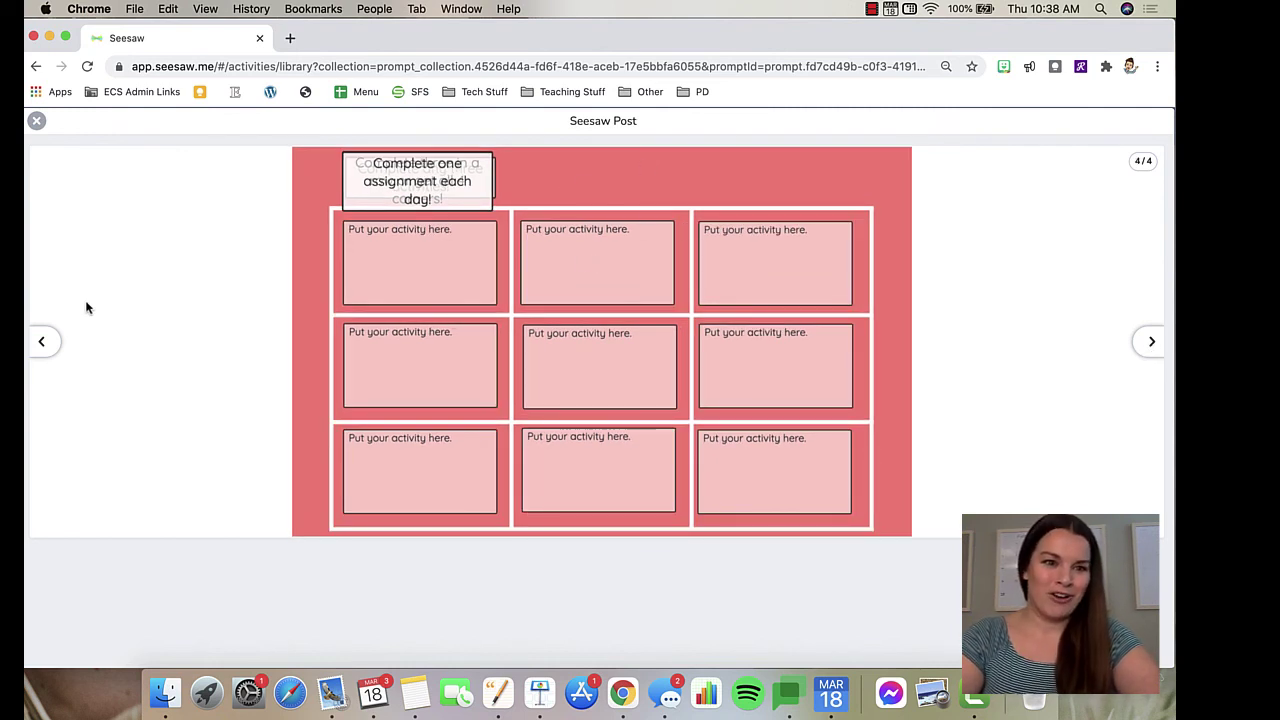
{"action": "left_click", "coordinate": [36, 121]}
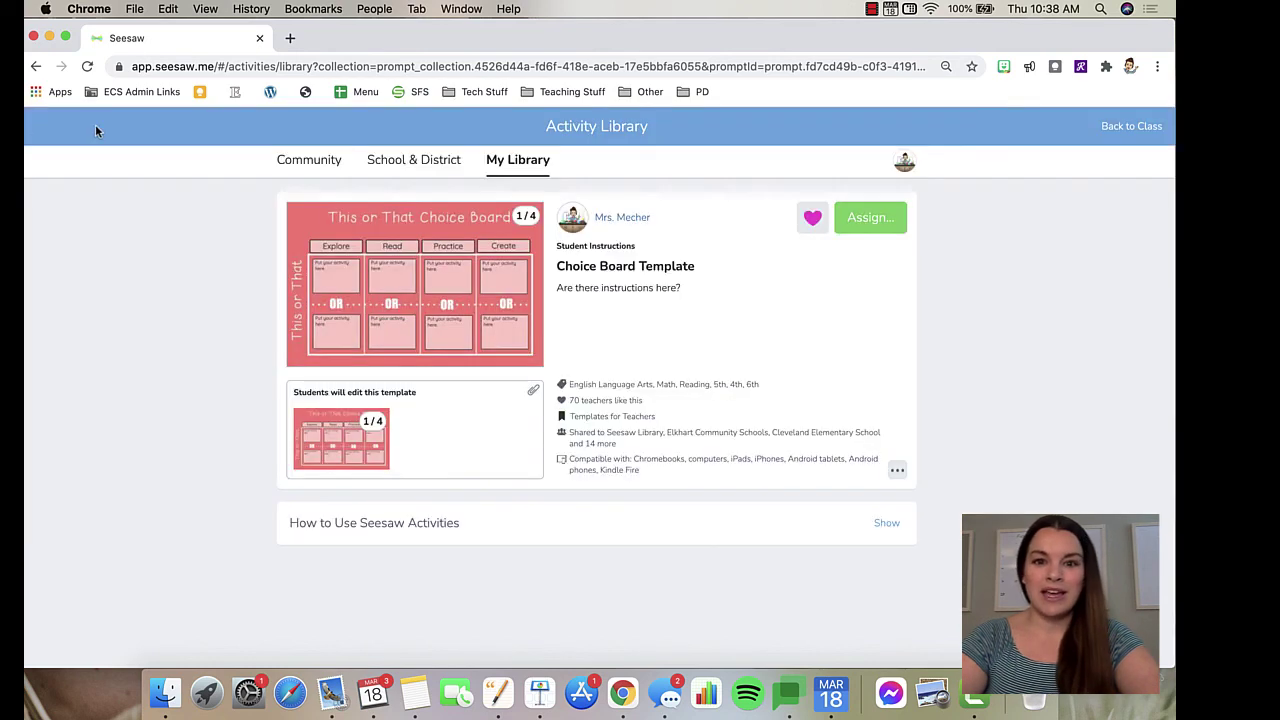
- Copy the Choice Board Template with Copy and Edit Activity and open its attached student template
{"action": "left_click", "coordinate": [897, 475]}
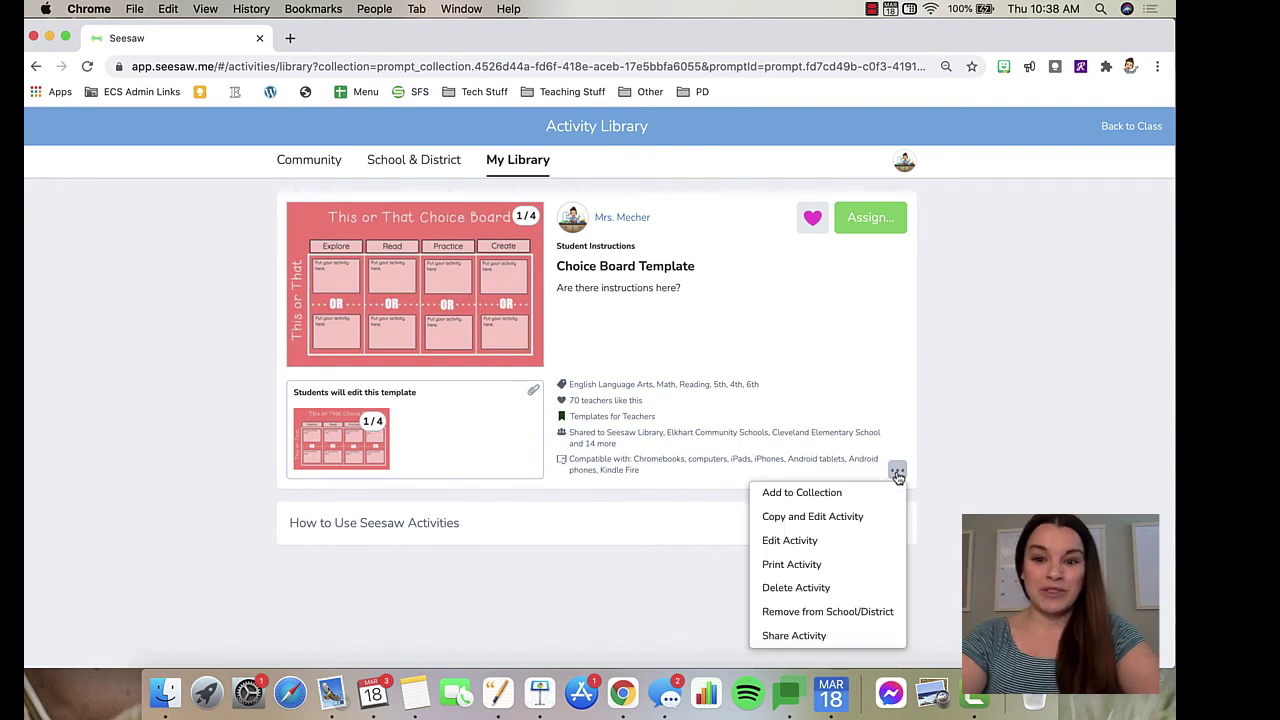
{"action": "left_click", "coordinate": [851, 517]}
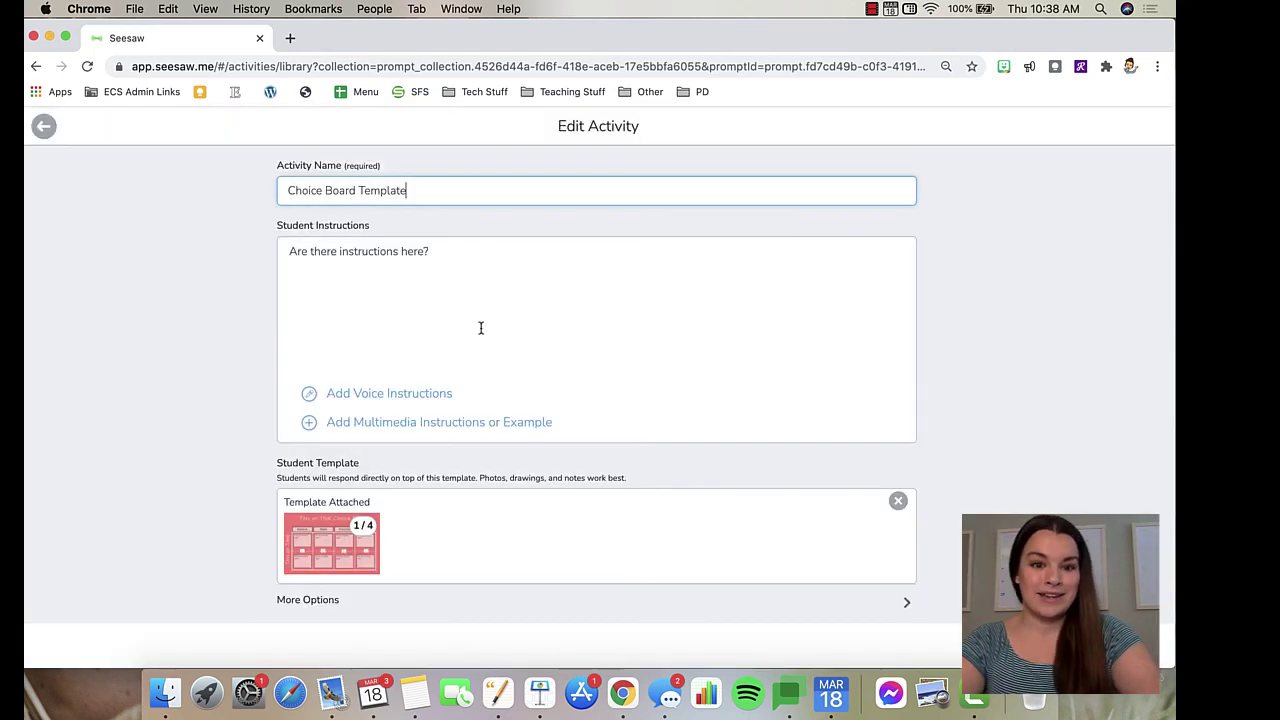
{"action": "left_click", "coordinate": [334, 549]}
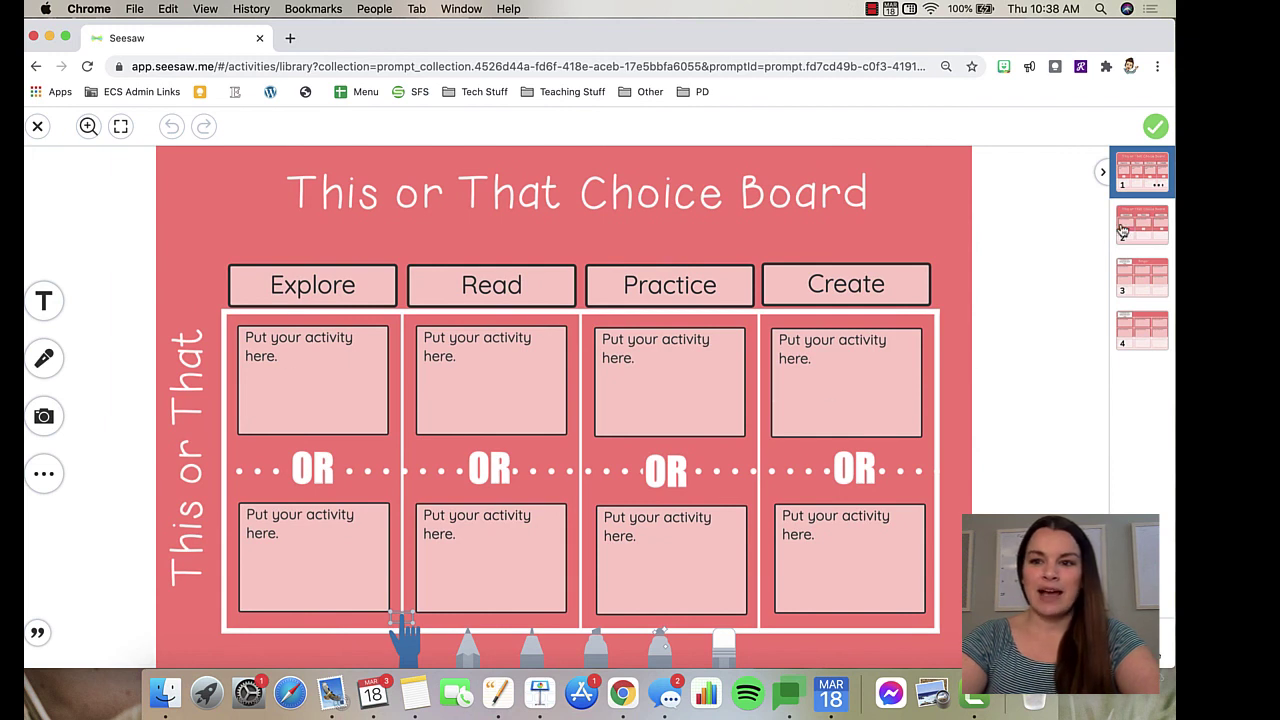
- Delete the four-column and three-column choice board pages from the student template
{"action": "left_click", "coordinate": [1145, 283]}
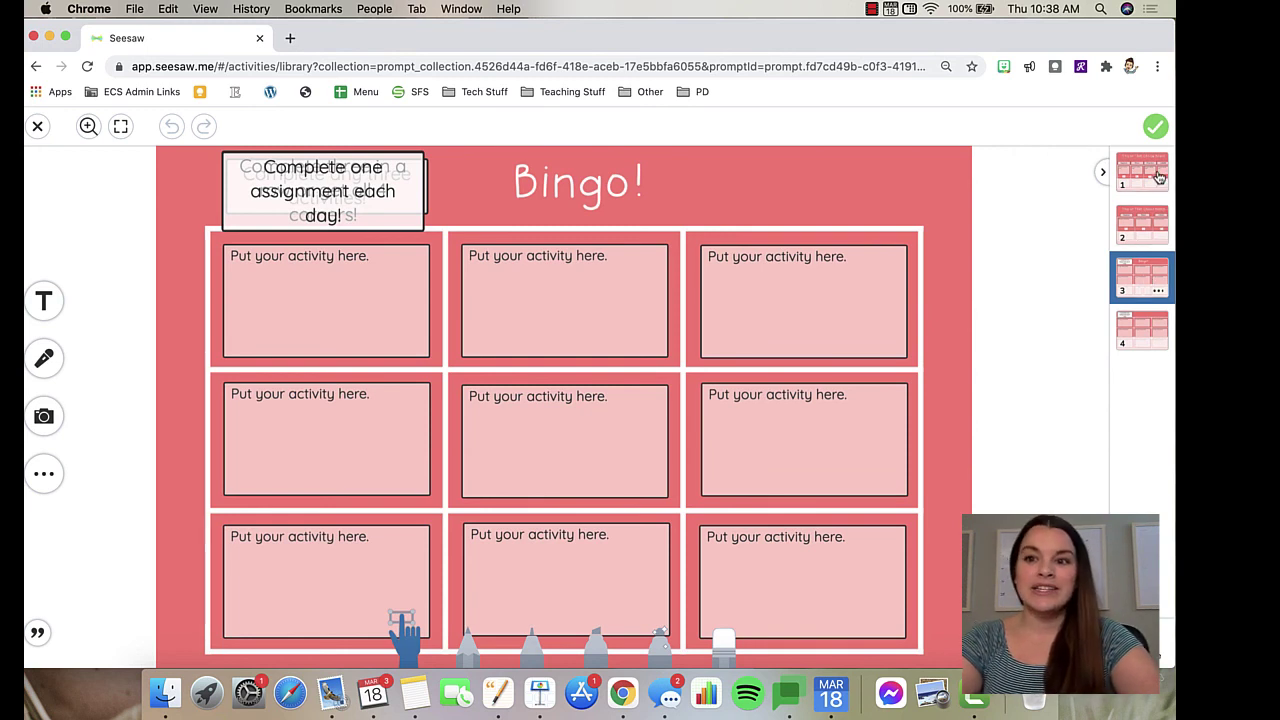
{"action": "left_click", "coordinate": [1157, 184]}
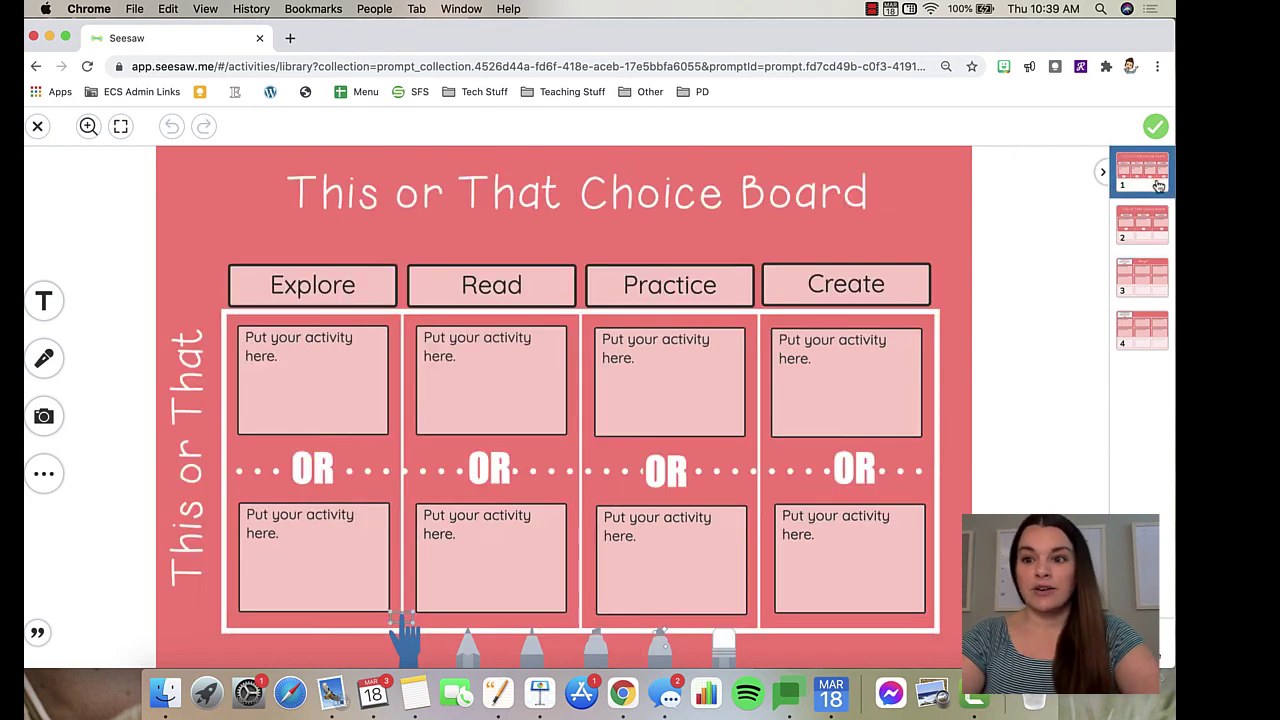
{"action": "left_click", "coordinate": [1158, 188]}
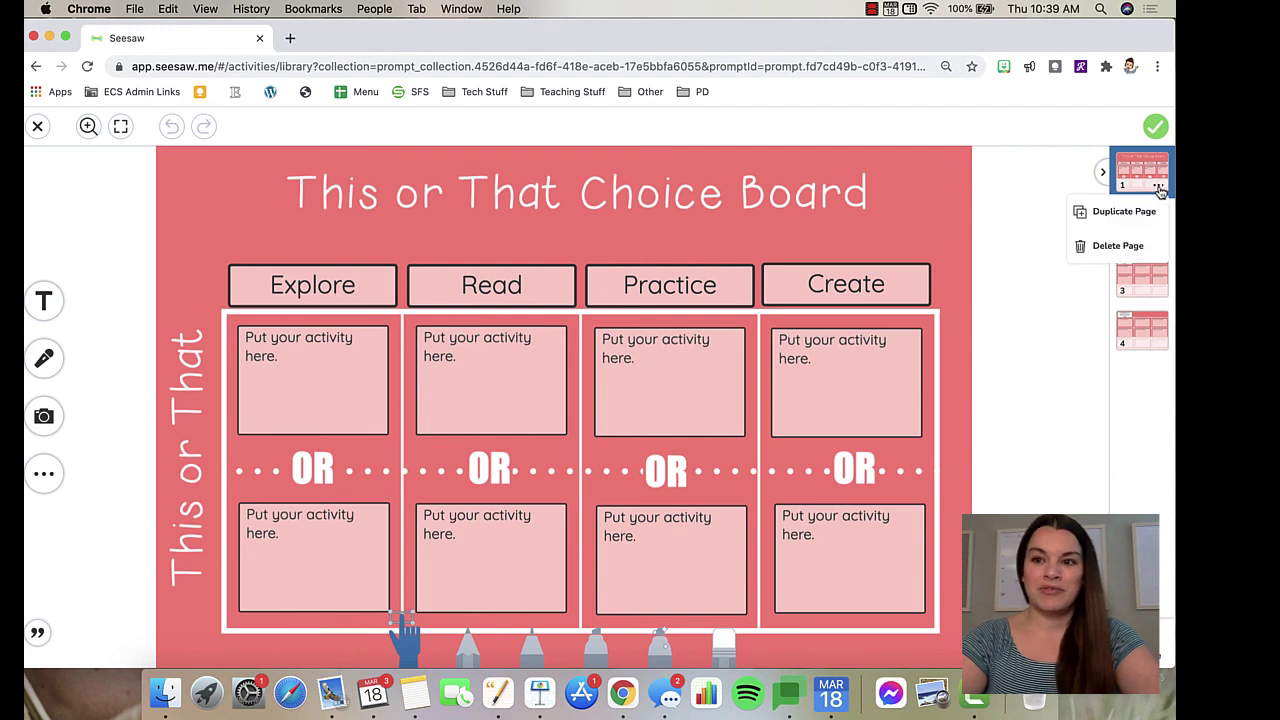
{"action": "left_click", "coordinate": [1127, 245]}
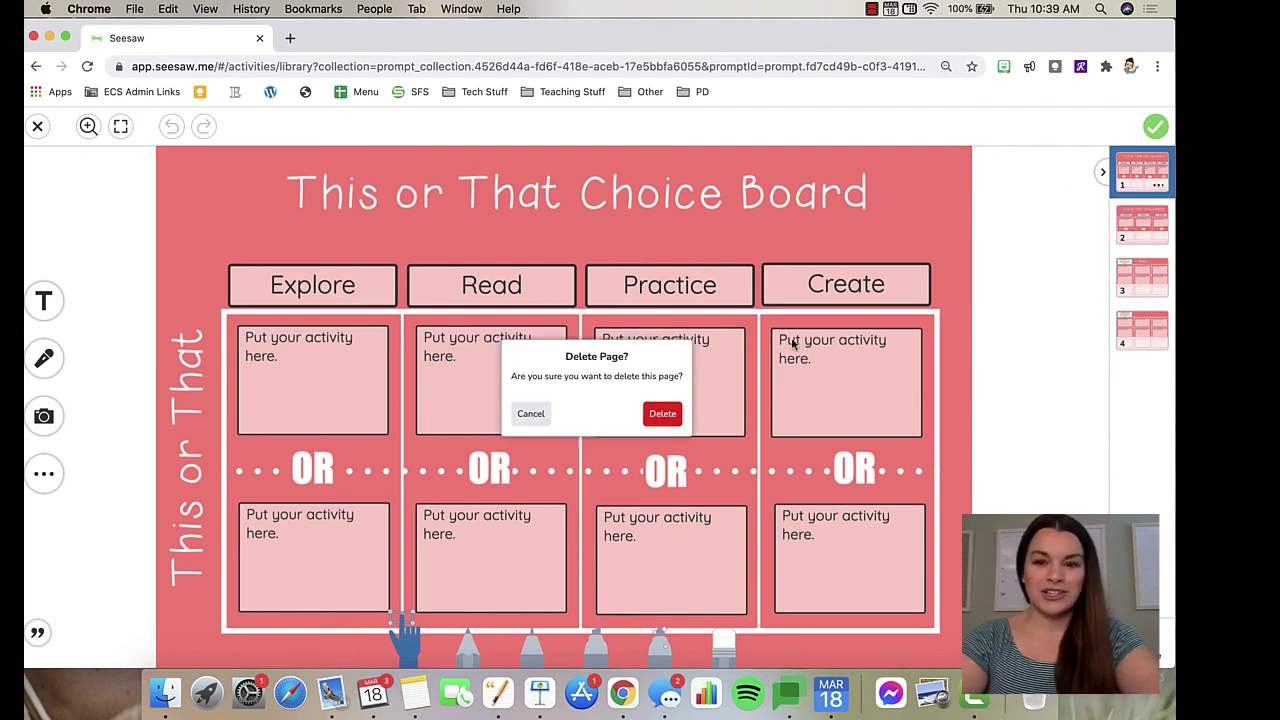
{"action": "left_click", "coordinate": [663, 414]}
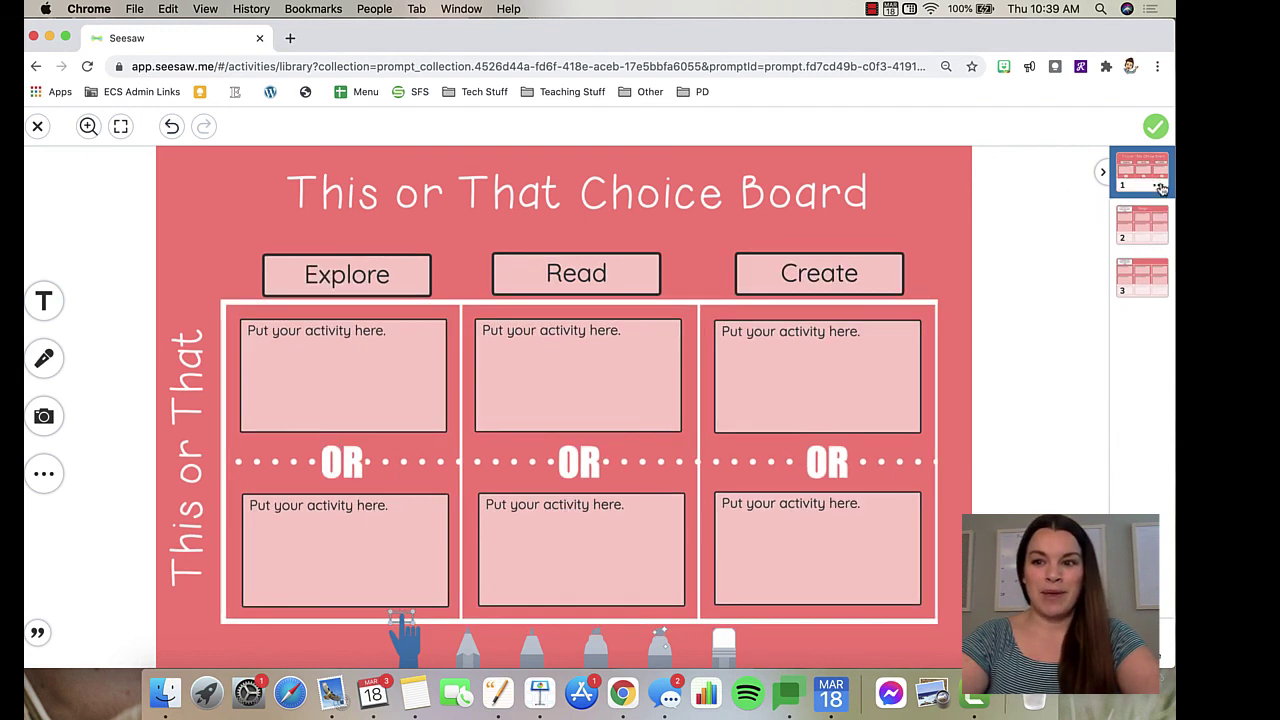
{"action": "left_click", "coordinate": [1158, 188]}
{"action": "left_click", "coordinate": [1127, 245]}
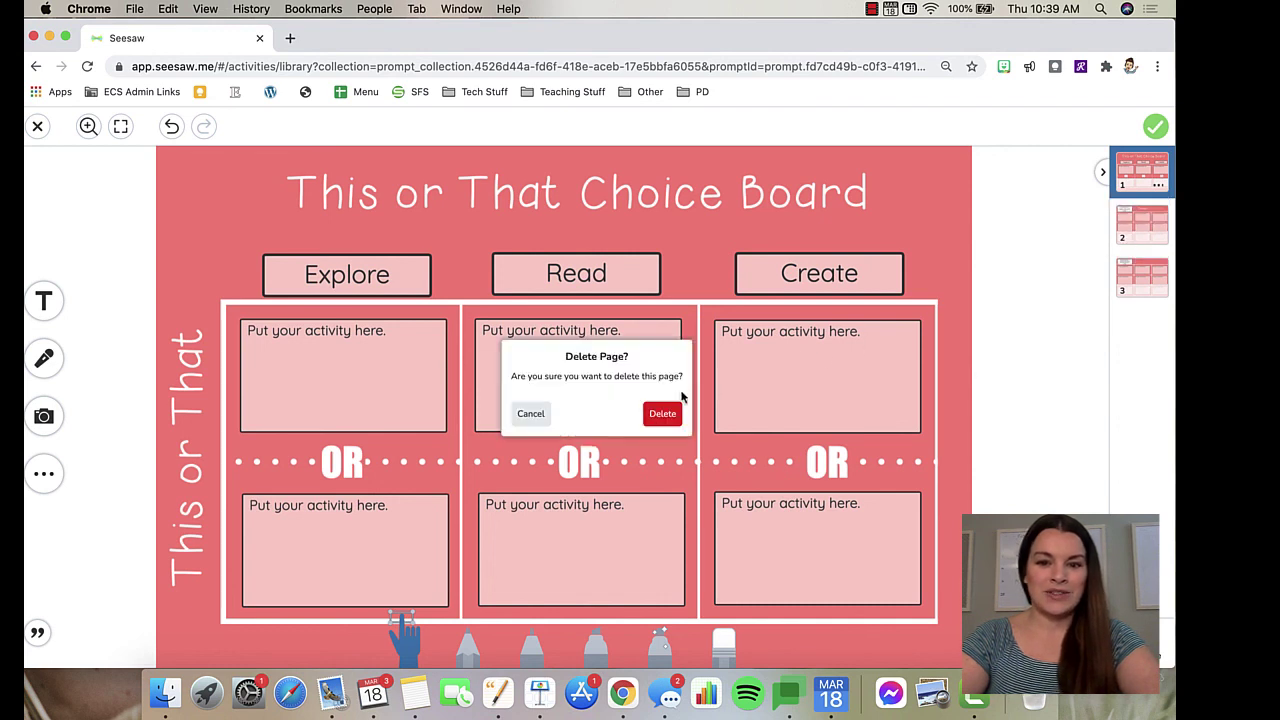
{"action": "left_click", "coordinate": [662, 413]}
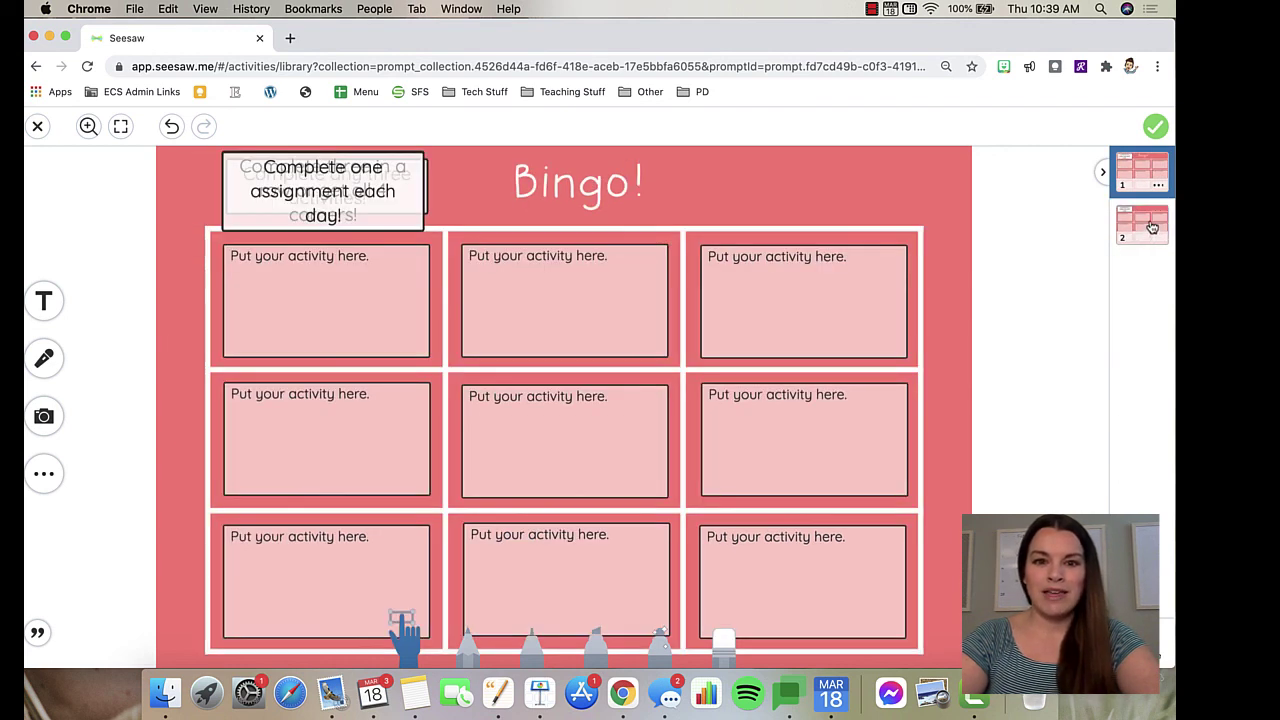
- Move the Bingo page to first position and delete the extra Bingo page
{"action": "left_click_drag", "start_coordinate": [1152, 228], "coordinate": [1145, 168]}
{"action": "left_click", "coordinate": [1158, 189]}
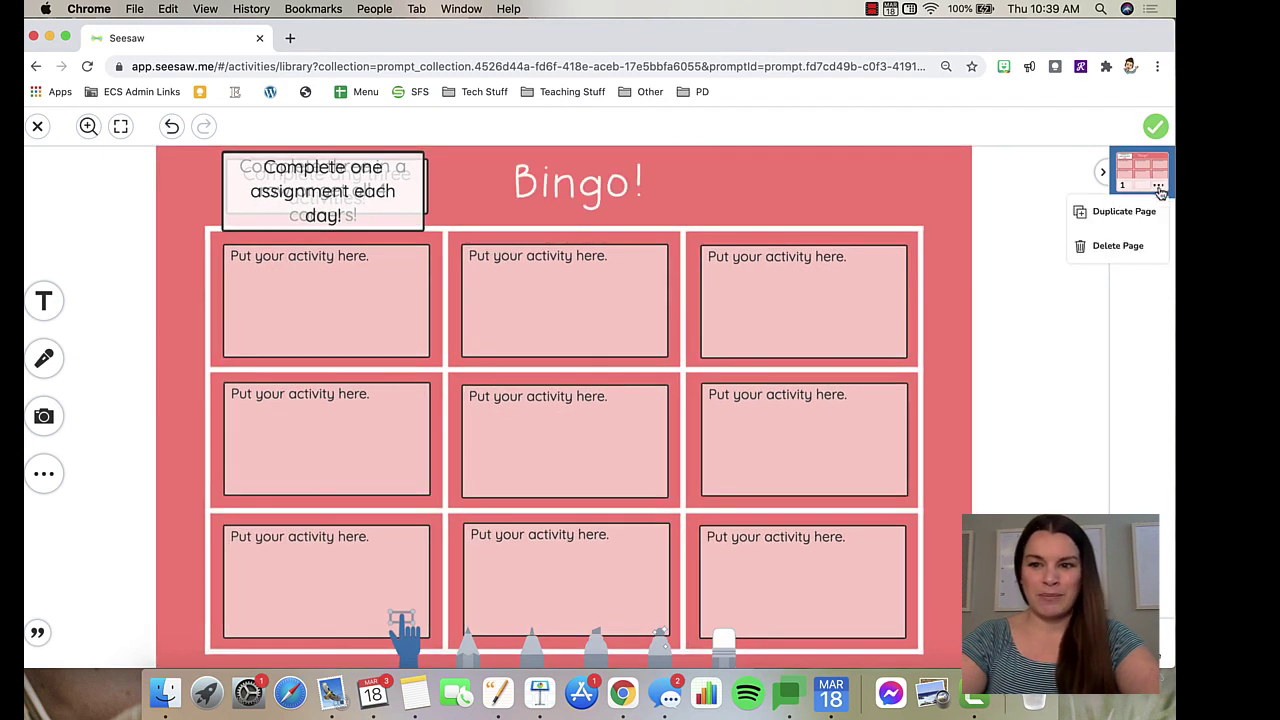
{"action": "left_click", "coordinate": [1140, 247]}
{"action": "left_click", "coordinate": [660, 414]}
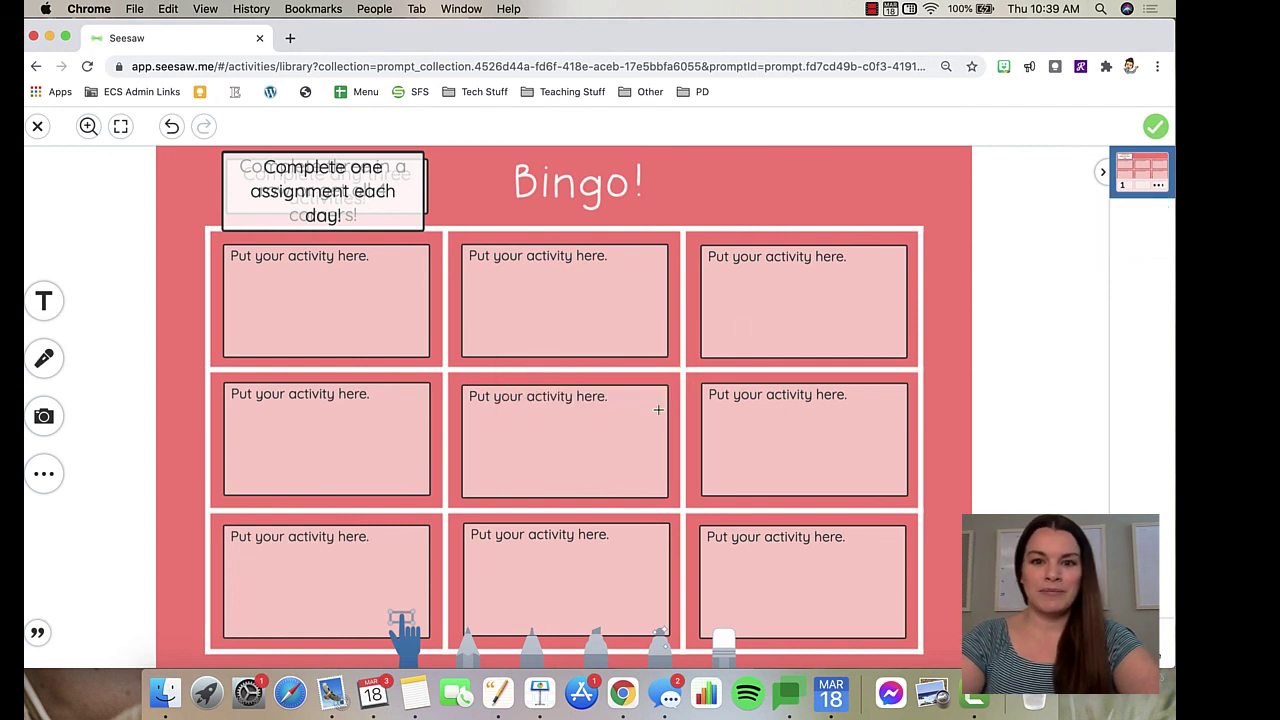
- Delete the 'Complete any three activities!' and three-in-a-row boxes, then stretch the remaining banner across the top
{"action": "left_click", "coordinate": [345, 200]}
{"action": "left_click_drag", "start_coordinate": [349, 200], "coordinate": [870, 198]}
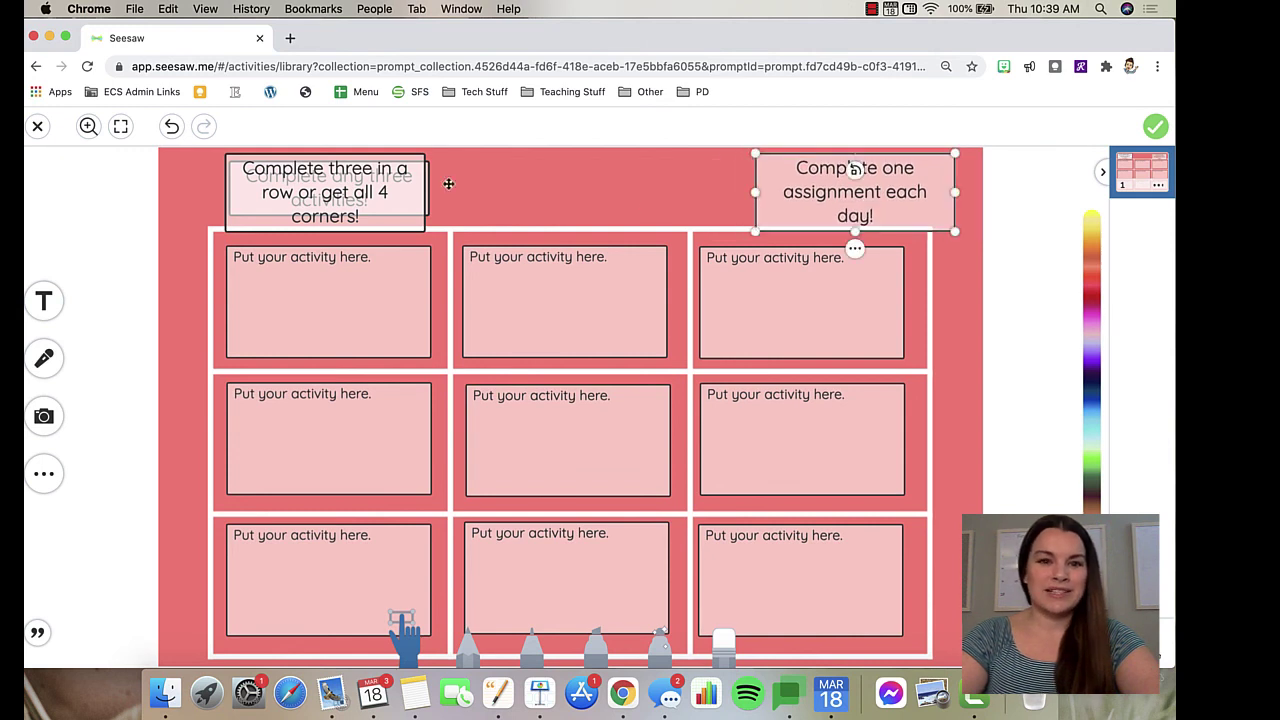
{"action": "left_click_drag", "start_coordinate": [359, 192], "coordinate": [598, 192]}
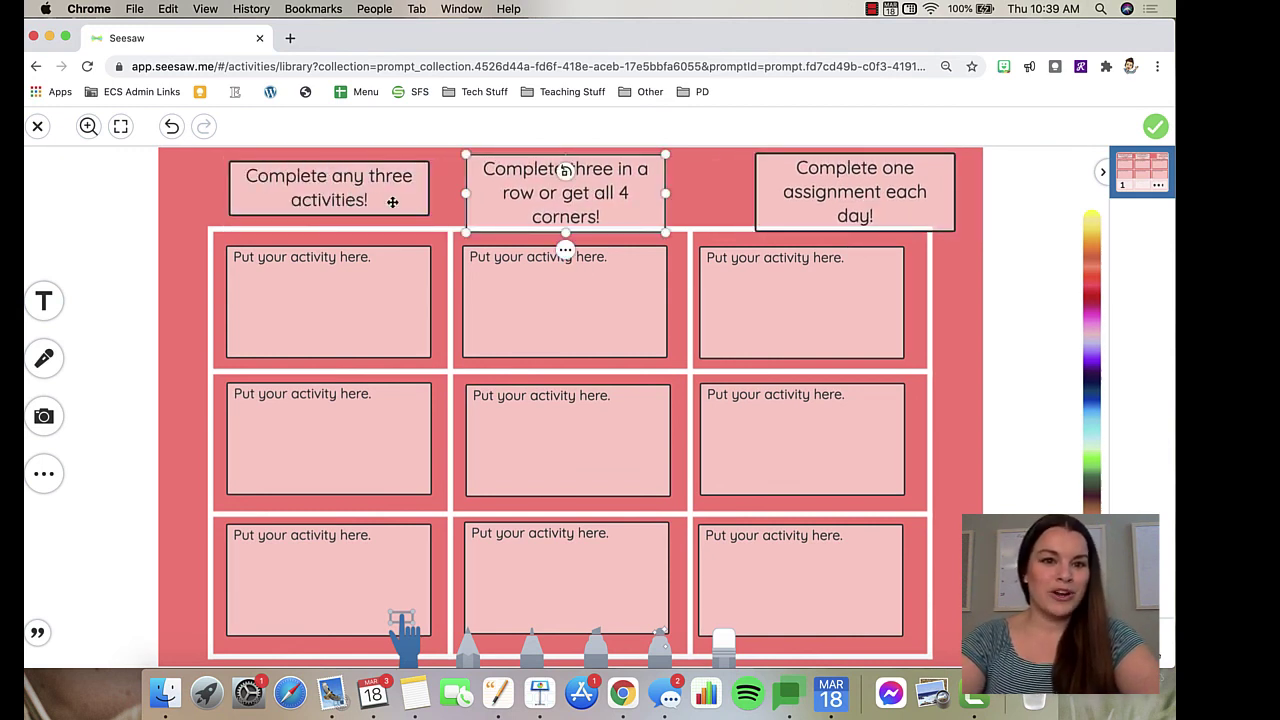
{"action": "left_click_drag", "start_coordinate": [399, 204], "coordinate": [394, 204]}
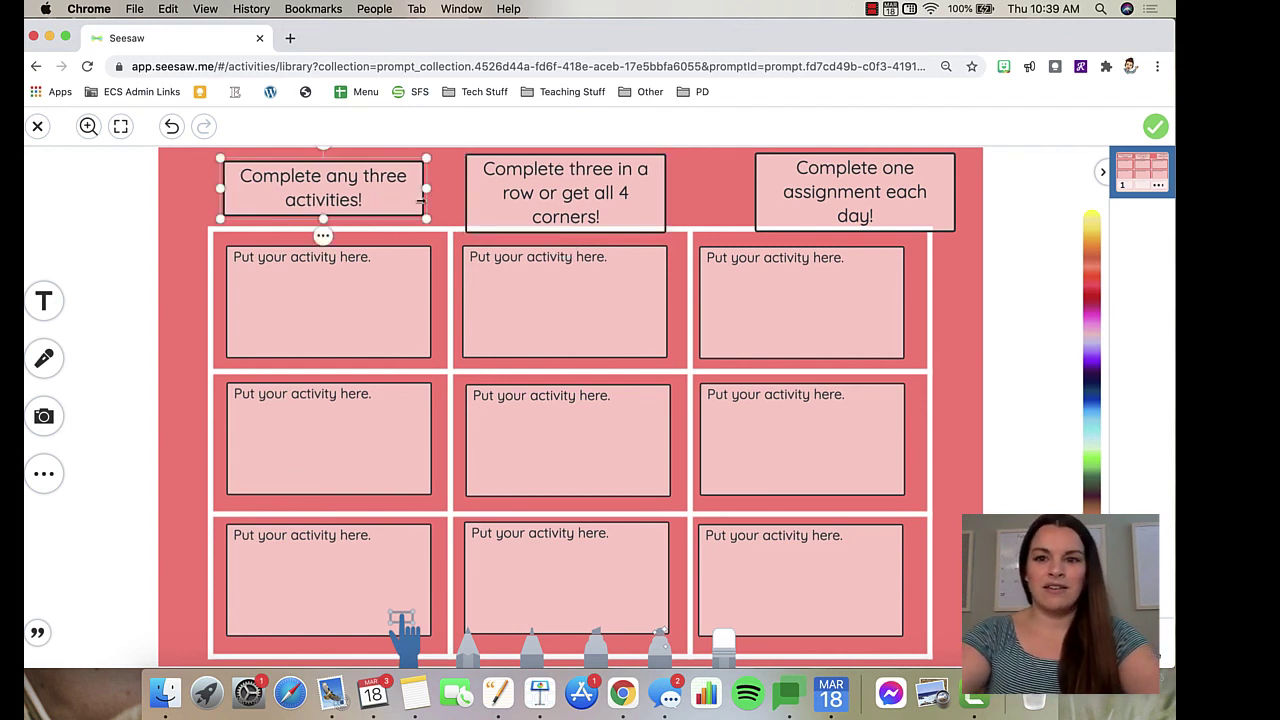
{"action": "key", "text": "BackSpace"}
{"action": "left_click", "coordinate": [525, 212]}
{"action": "key", "text": "BackSpace"}
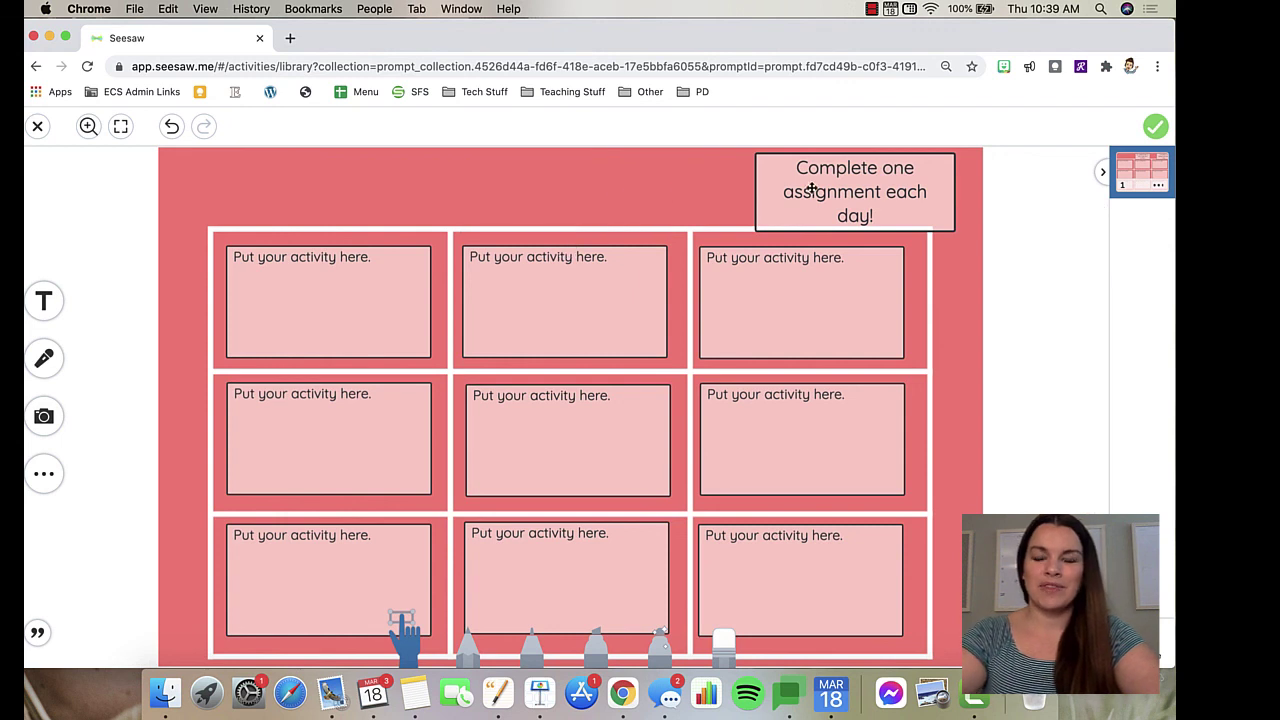
{"action": "left_click_drag", "start_coordinate": [840, 195], "coordinate": [503, 215]}
{"action": "left_click_drag", "start_coordinate": [618, 205], "coordinate": [591, 186]}
{"action": "left_click", "coordinate": [591, 186]}
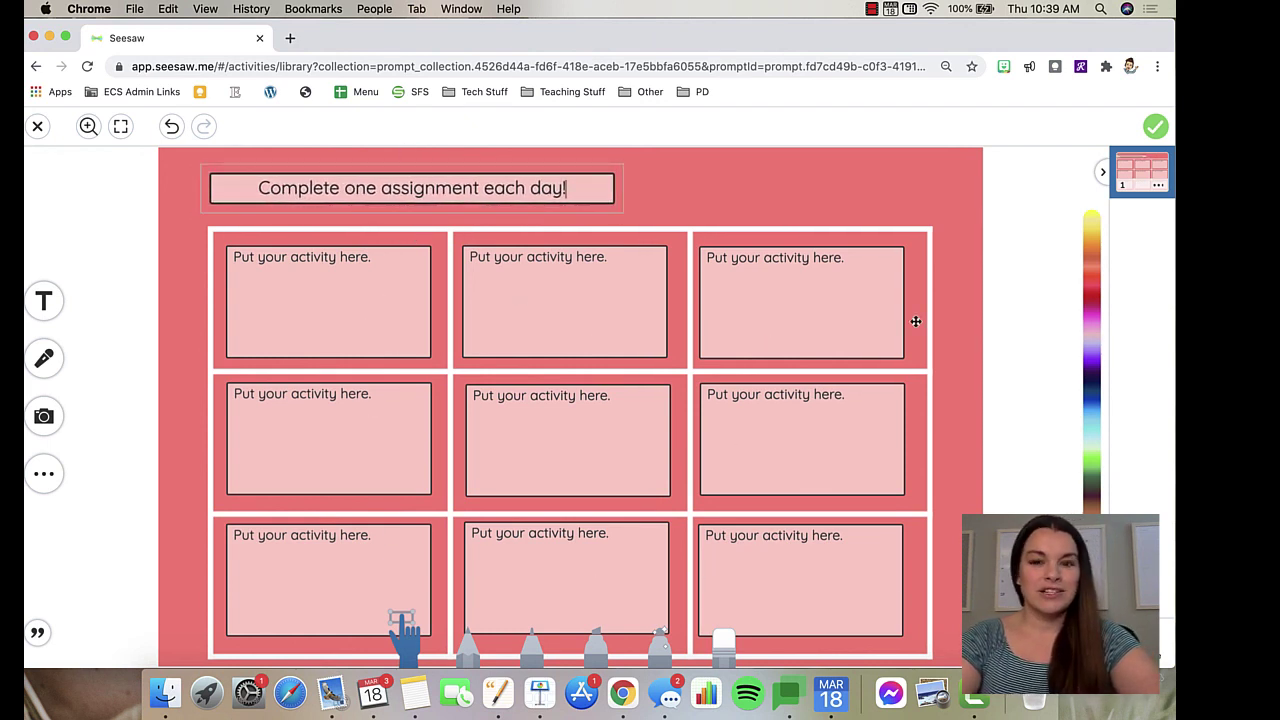
- Save the Bingo template and replace the student instructions with 'Instructions...'
{"action": "left_click", "coordinate": [1156, 127]}
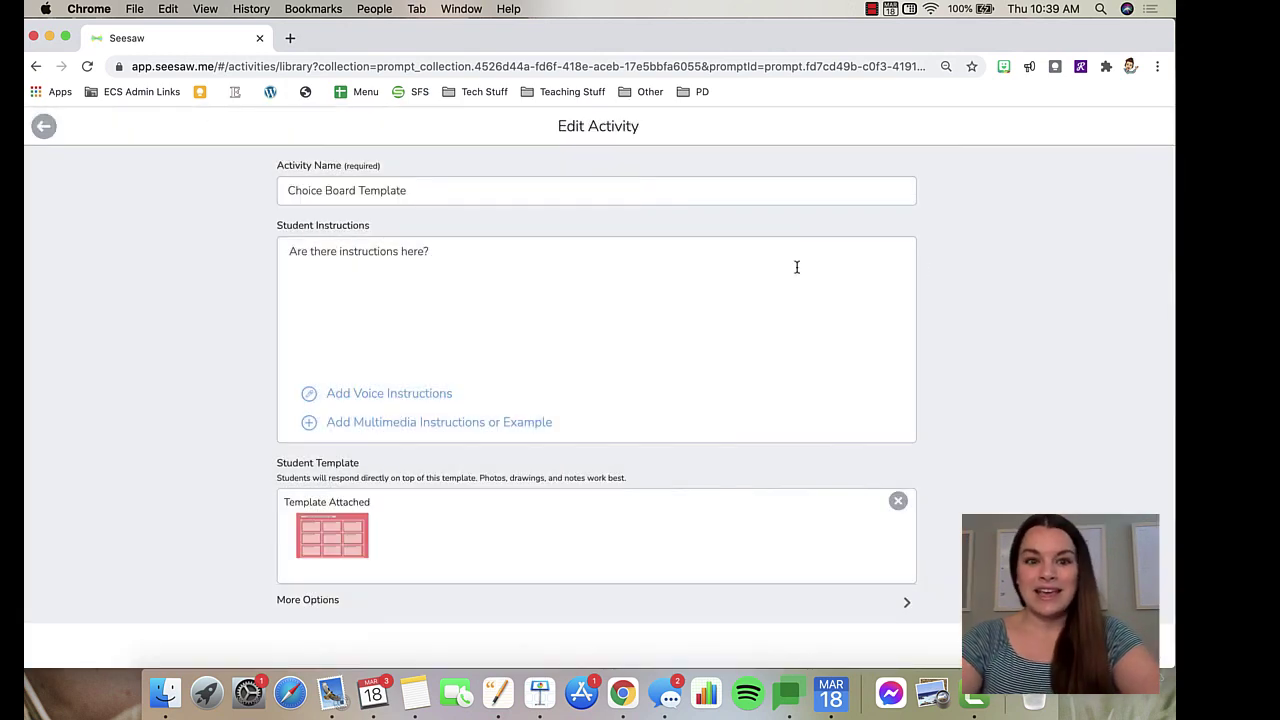
{"action": "left_click_drag", "start_coordinate": [514, 263], "coordinate": [201, 237]}
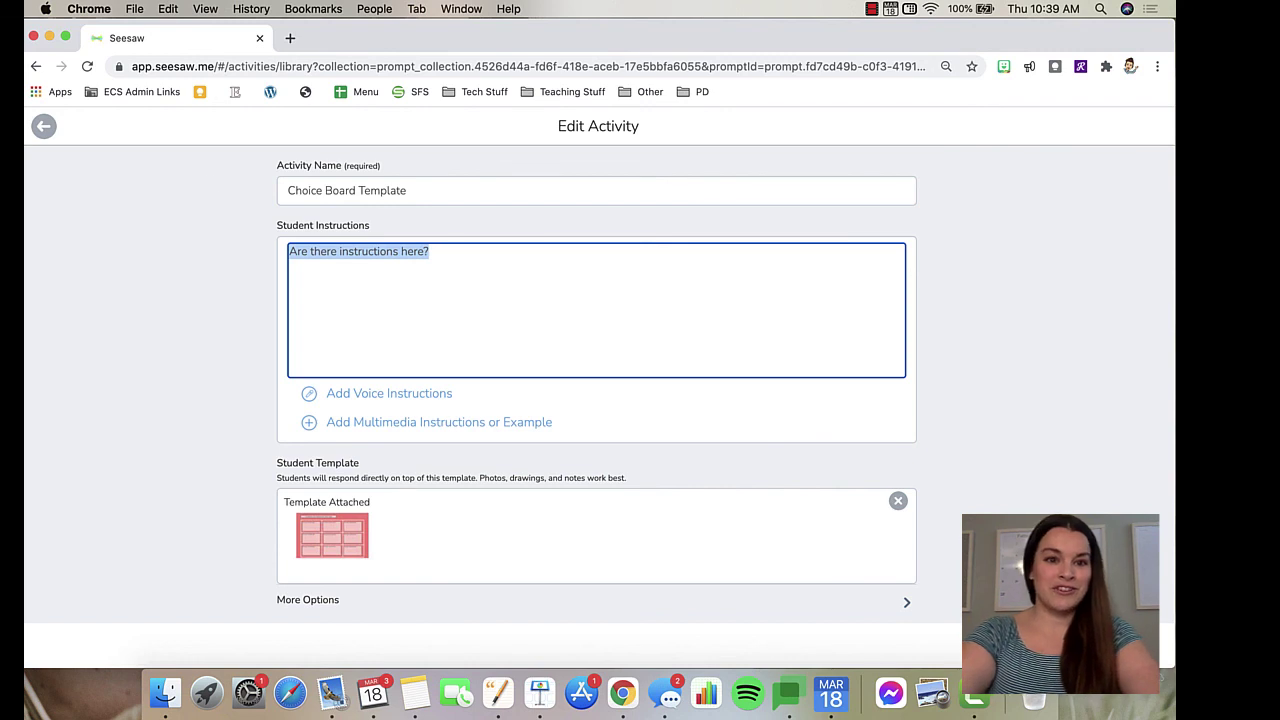
{"action": "key", "text": "BackSpace"}
{"action": "type", "text": "Instrucitons..."}
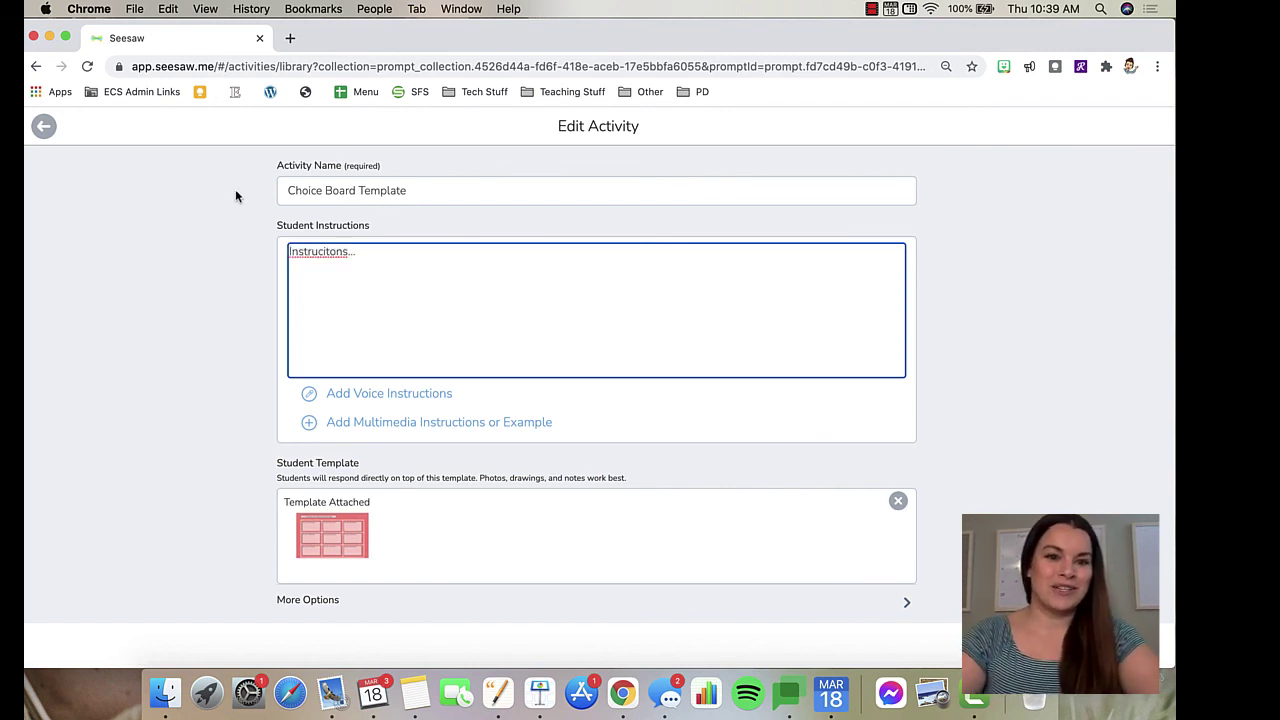
{"action": "double_click", "coordinate": [340, 258]}
{"action": "type", "text": "Instructions"}
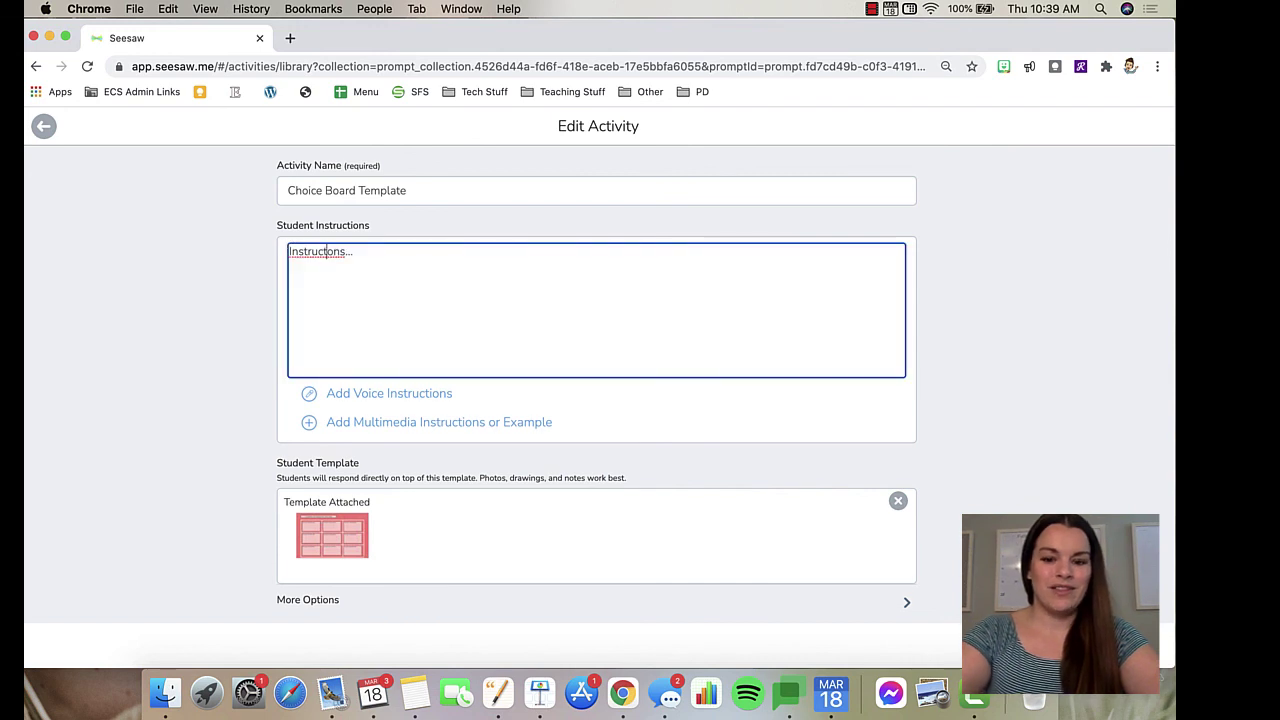
{"action": "left_click", "coordinate": [480, 269]}
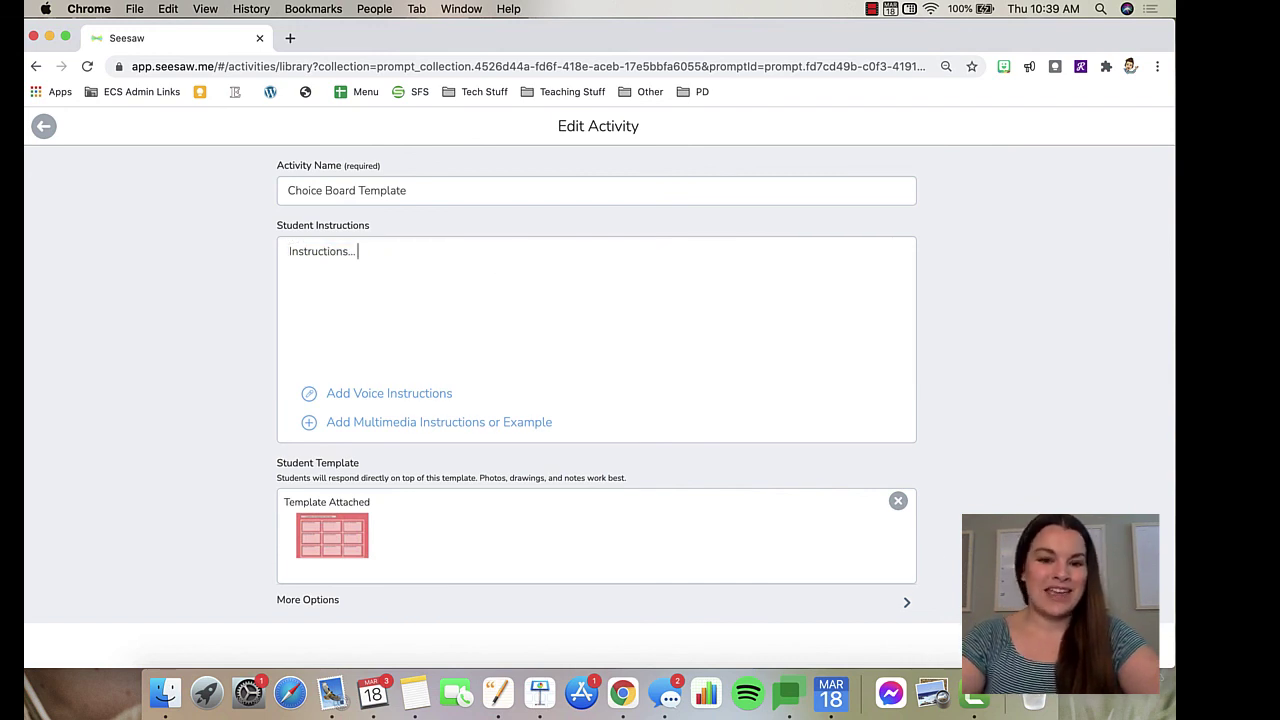